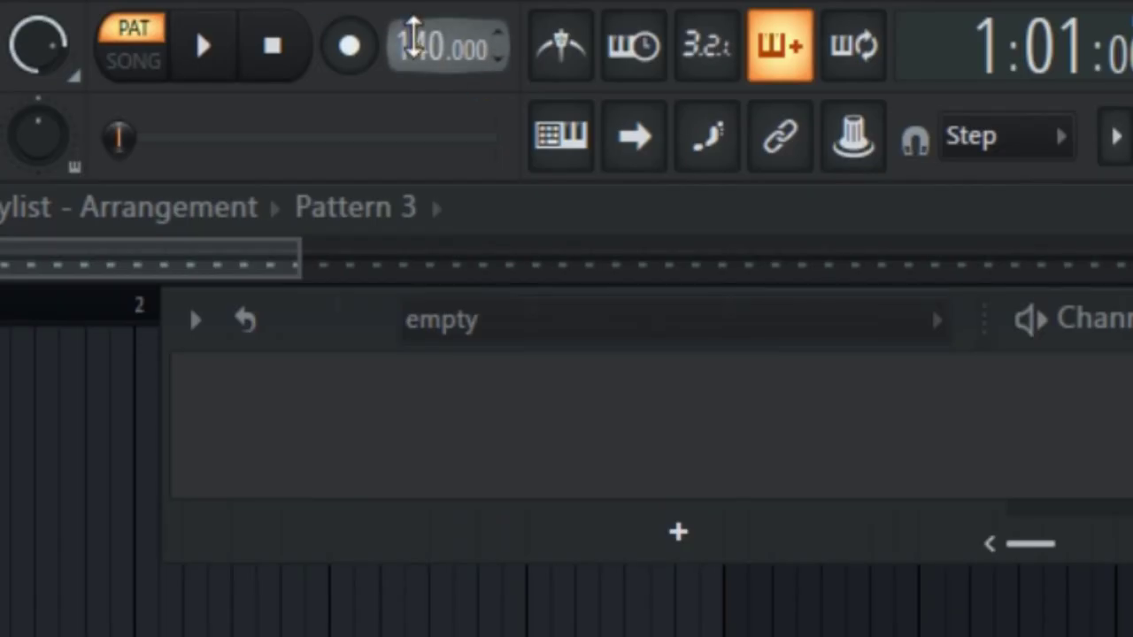
Set the project tempo to 72 BPM and the Channel rack pattern length to 1 bar
{"action": "right_click", "coordinate": [418, 43]}
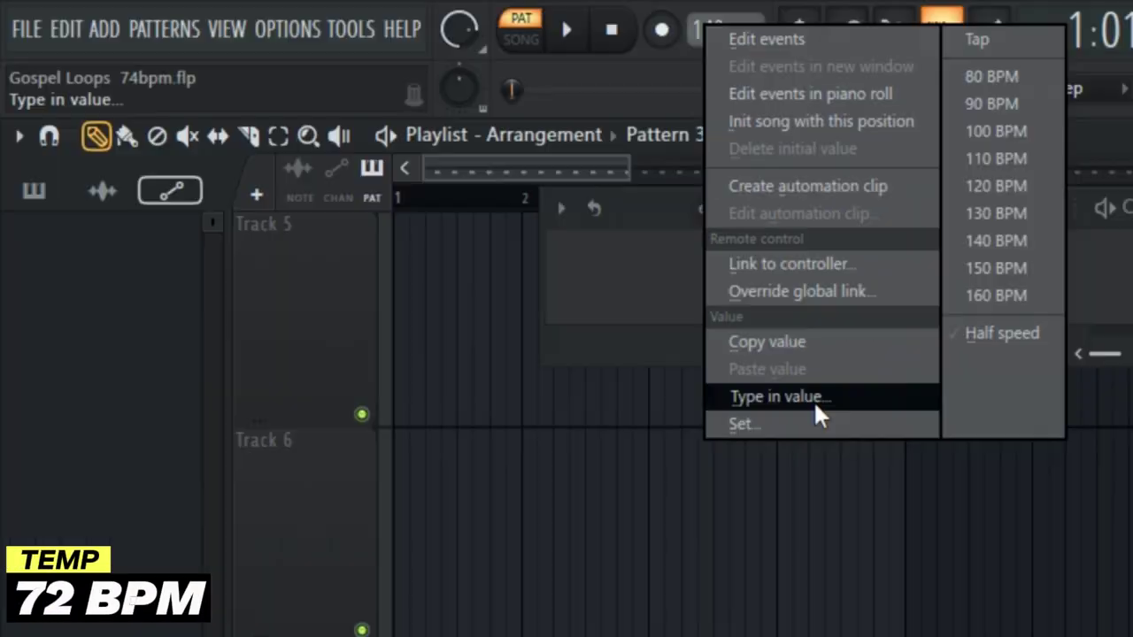
{"action": "left_click", "coordinate": [816, 408]}
{"action": "type", "text": "7"}
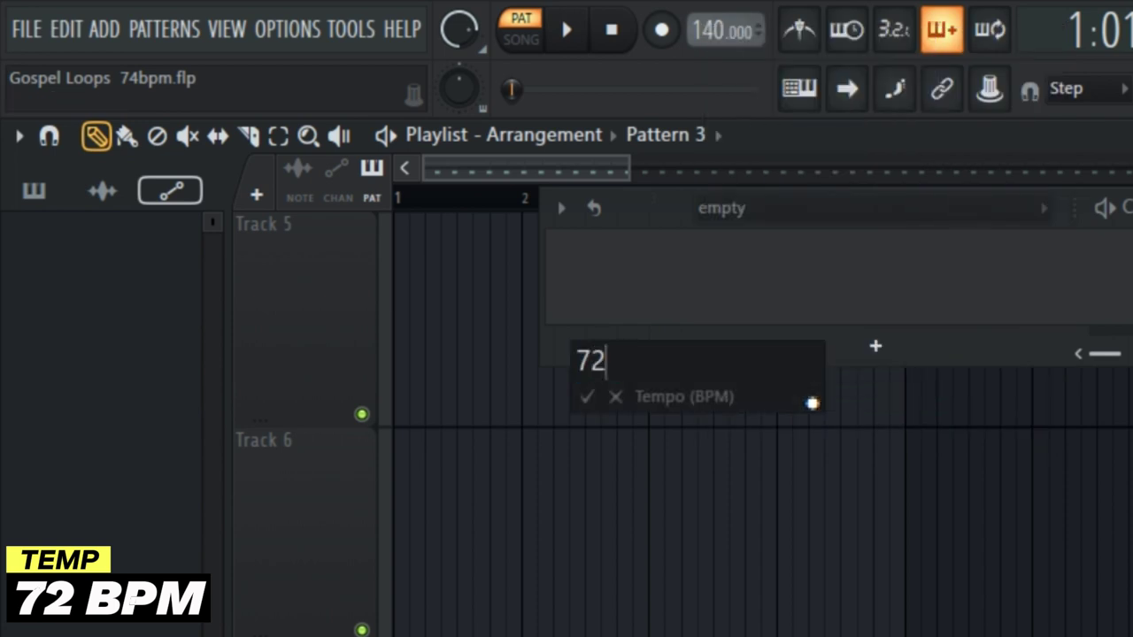
{"action": "type", "text": "2"}
{"action": "key", "text": "Return"}
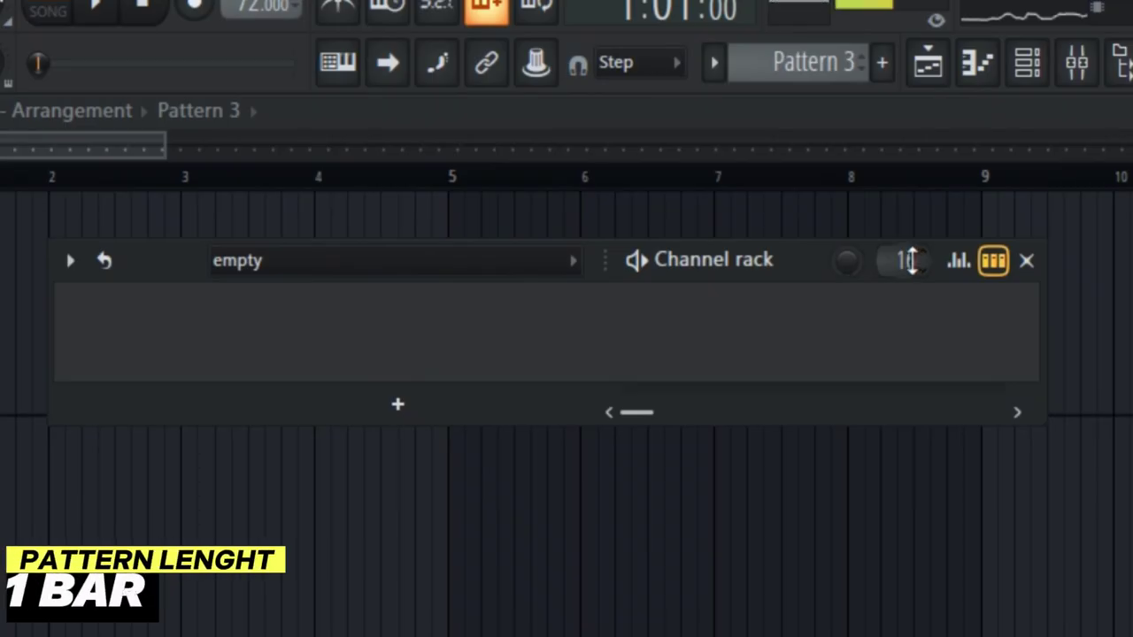
{"action": "left_click", "coordinate": [912, 259]}
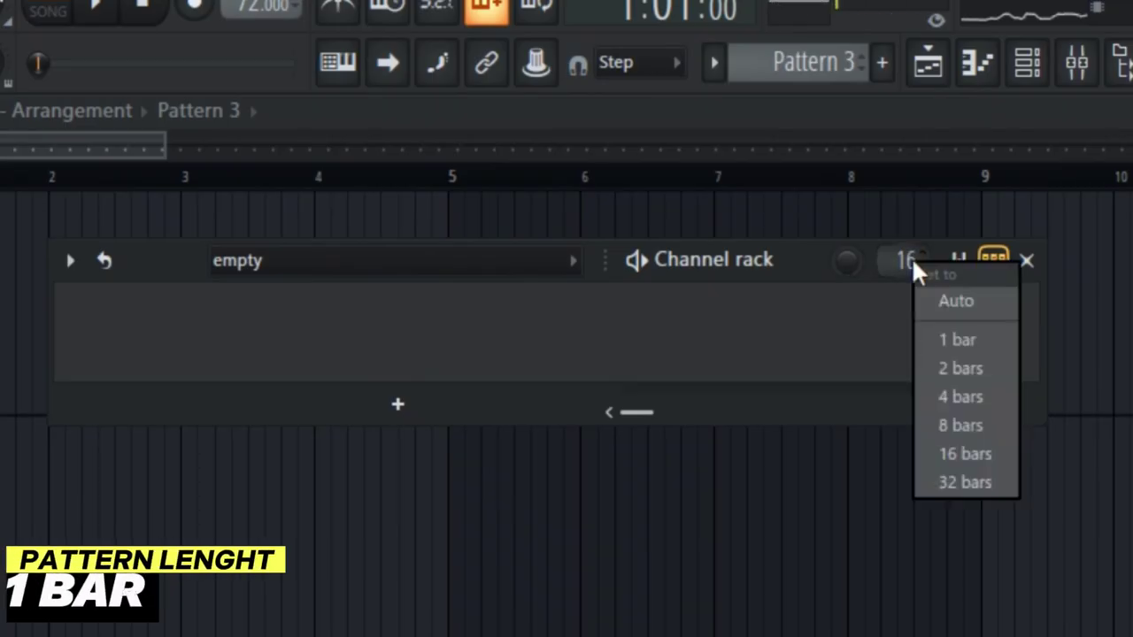
{"action": "left_click", "coordinate": [961, 341]}
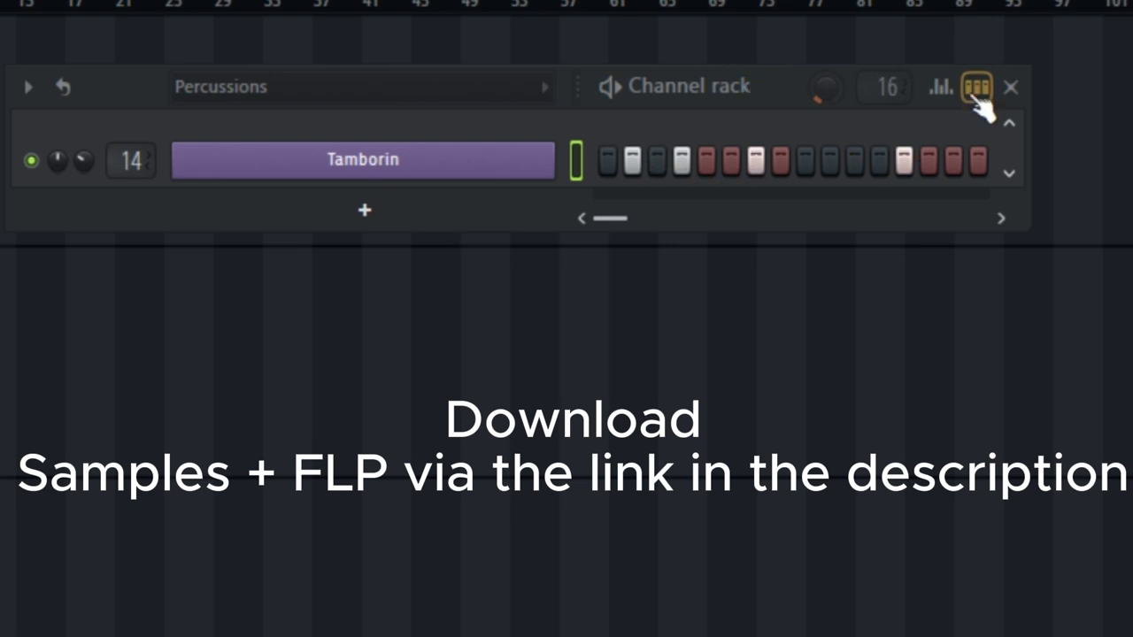
Play the Tamborin step pattern and examine its step velocities in the graph editor
{"action": "key", "text": "space"}
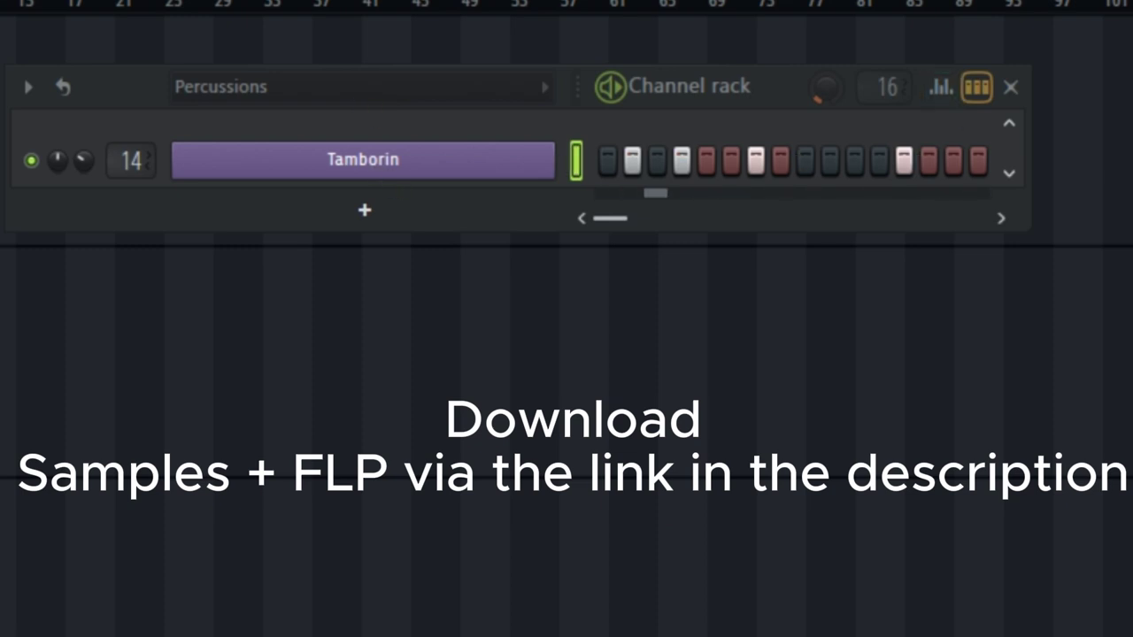
{"action": "left_click", "coordinate": [946, 89]}
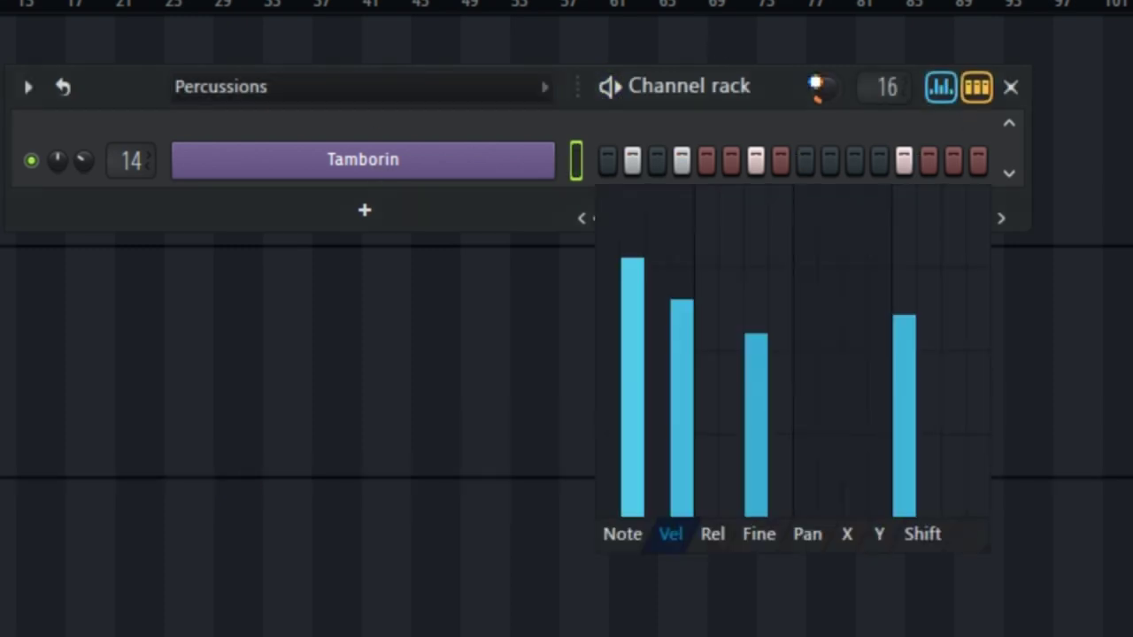
{"action": "left_click", "coordinate": [956, 89]}
{"action": "left_click", "coordinate": [956, 89]}
{"action": "key", "text": "space"}
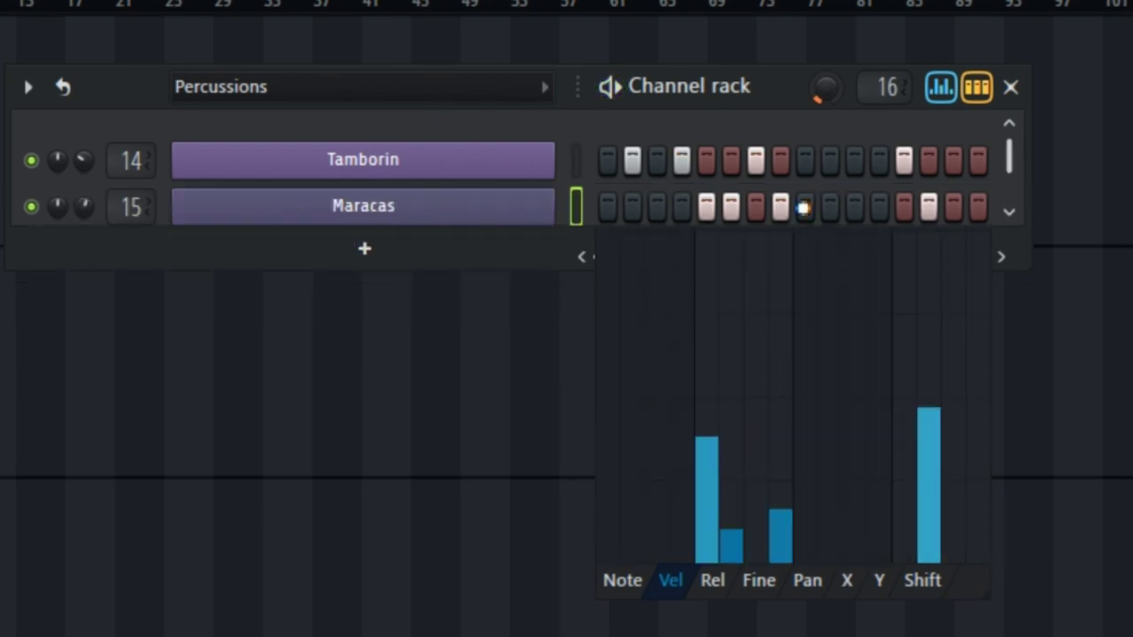
Play the Maracas pattern together with the Tamborin and examine the Maracas step velocities
{"action": "left_click", "coordinate": [941, 86]}
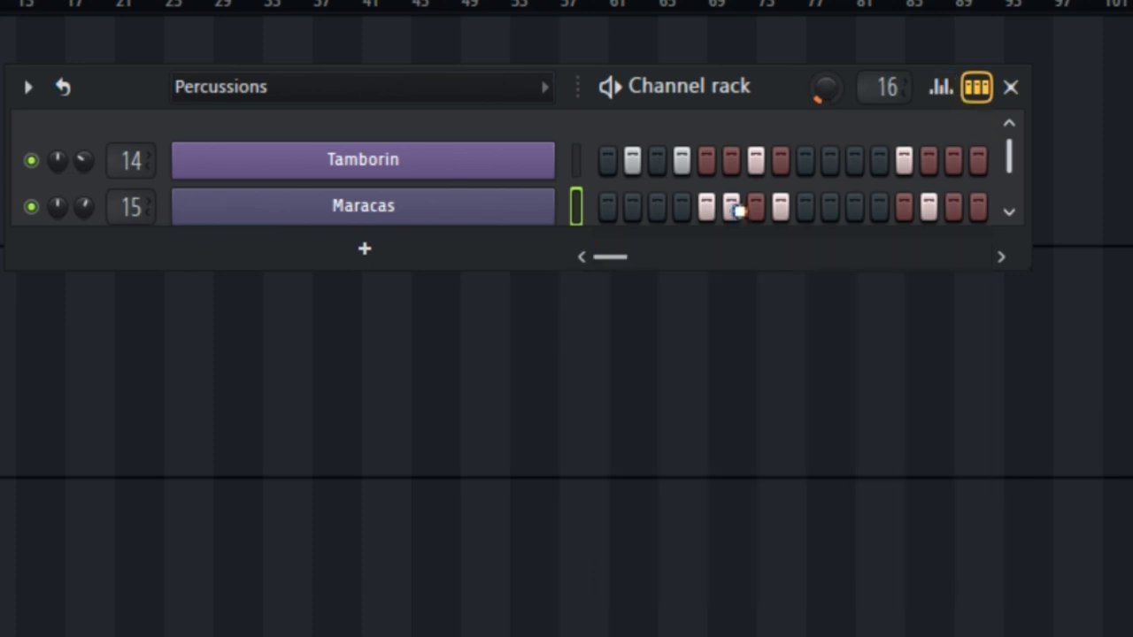
{"action": "left_click", "coordinate": [780, 211]}
{"action": "key", "text": "space"}
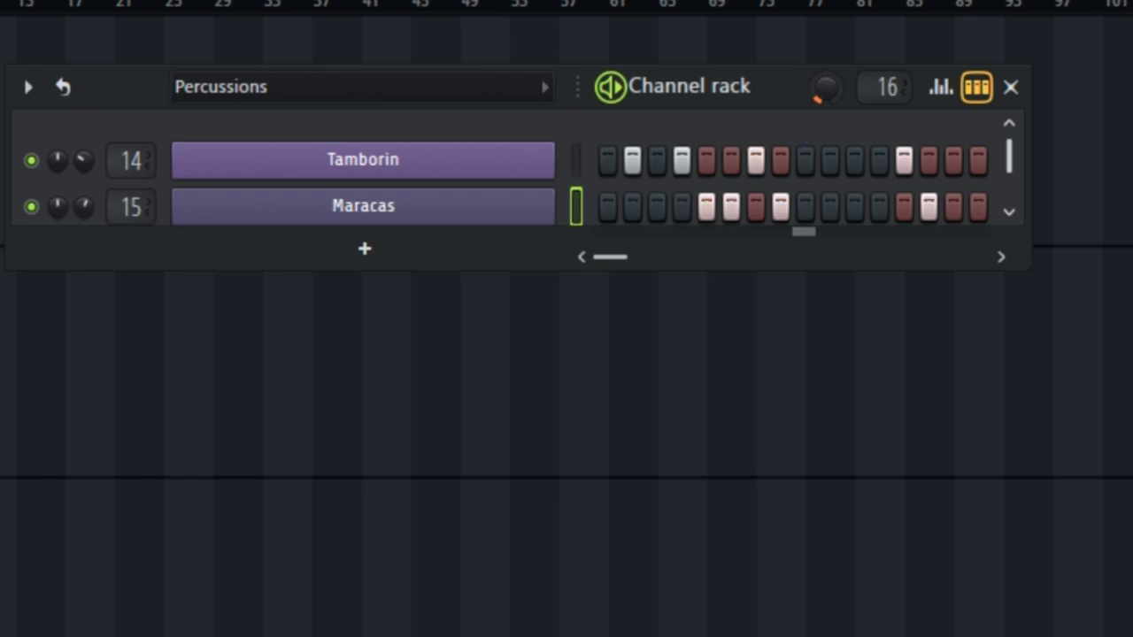
{"action": "key", "text": "space"}
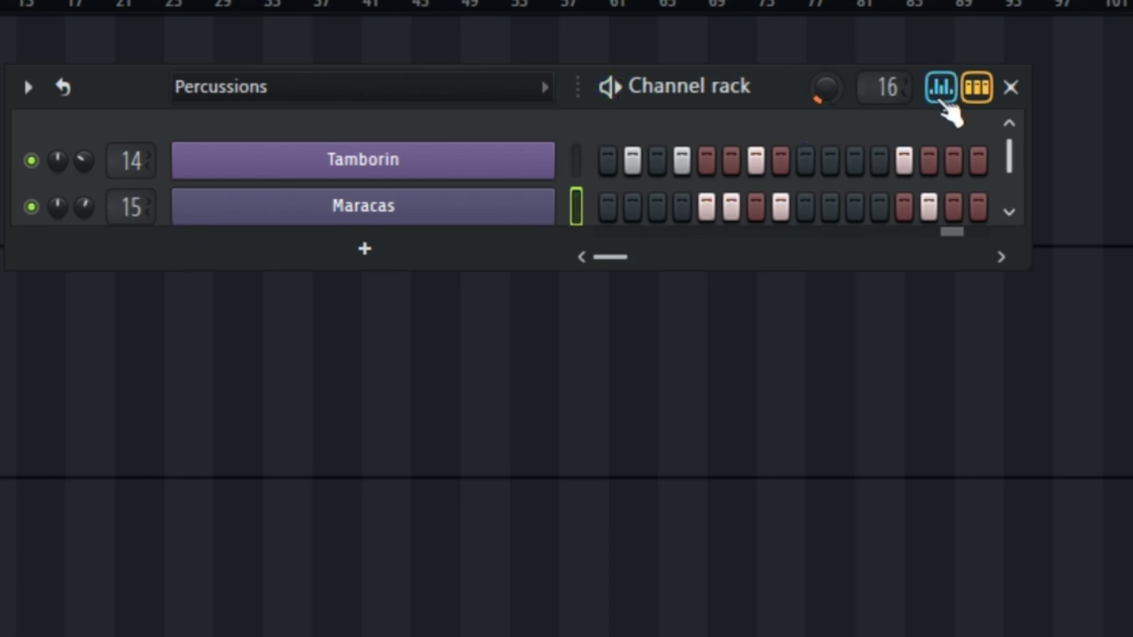
{"action": "left_click", "coordinate": [942, 93]}
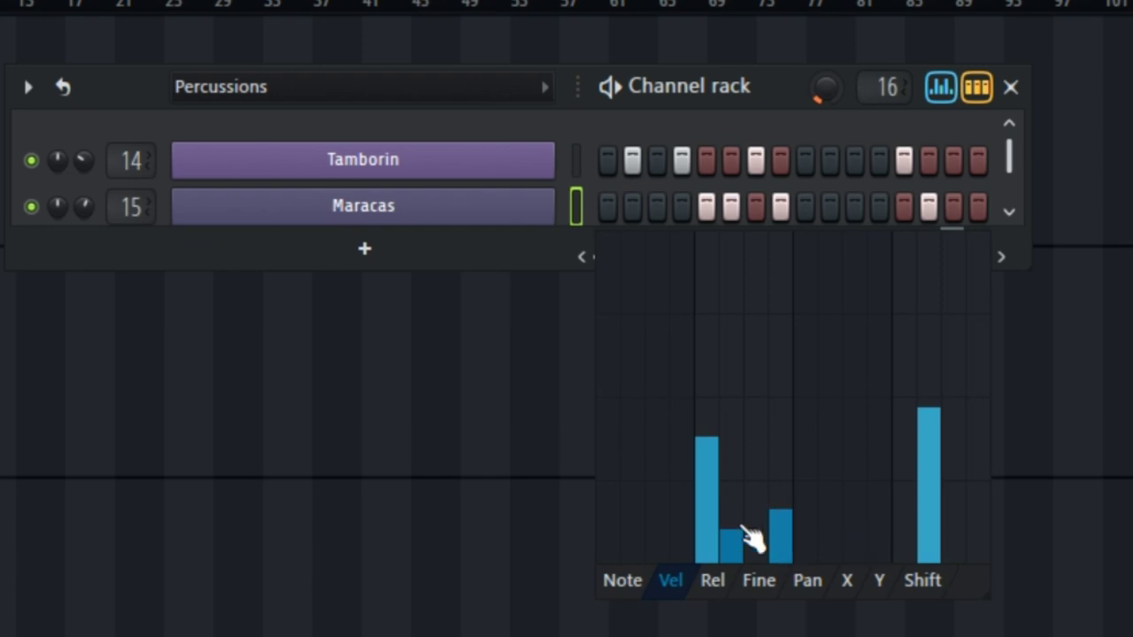
Expand the Channel rack to include c snapsnap, enable and select that channel during playback, and check its step velocities
{"action": "key", "text": "space"}
{"action": "left_click_drag", "start_coordinate": [172, 277], "coordinate": [169, 323]}
{"action": "left_click", "coordinate": [32, 254]}
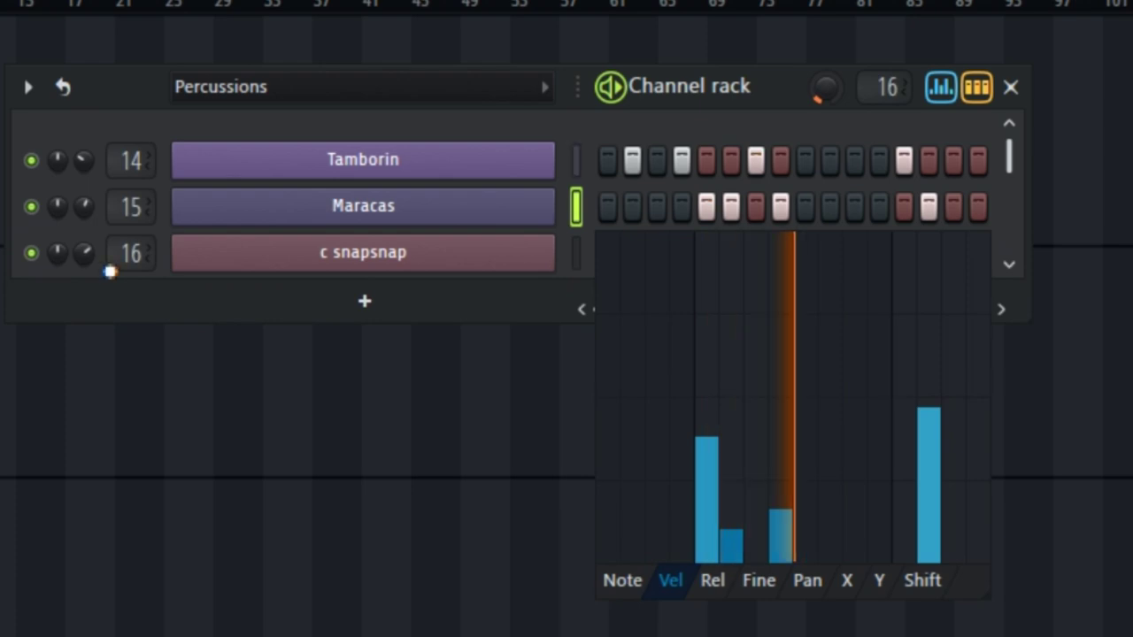
{"action": "left_click", "coordinate": [577, 254]}
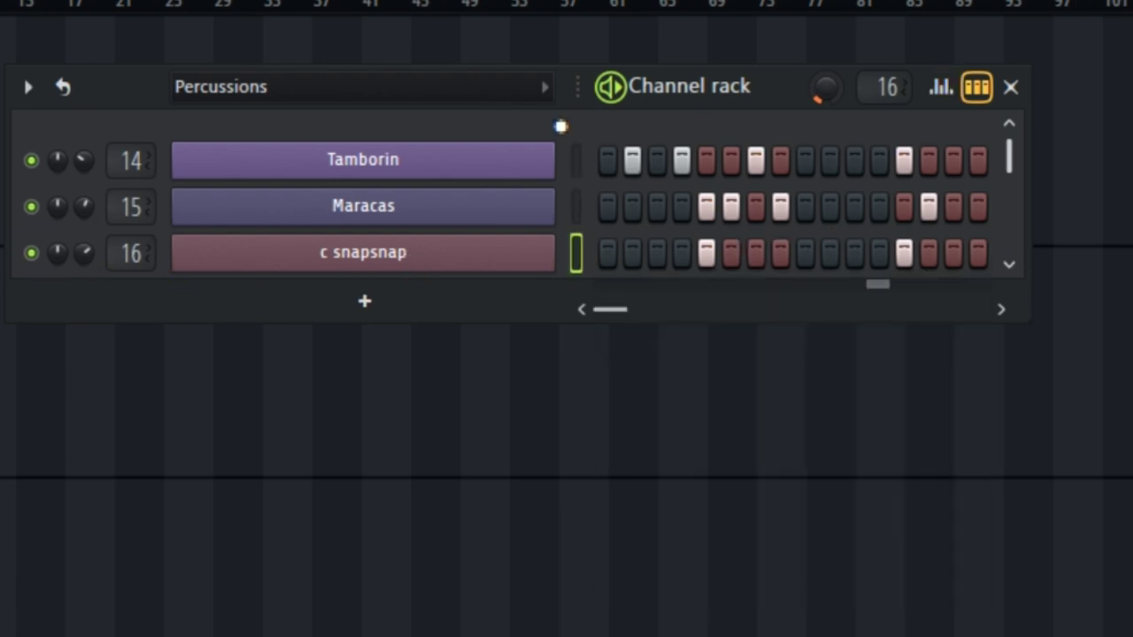
{"action": "key", "text": "space"}
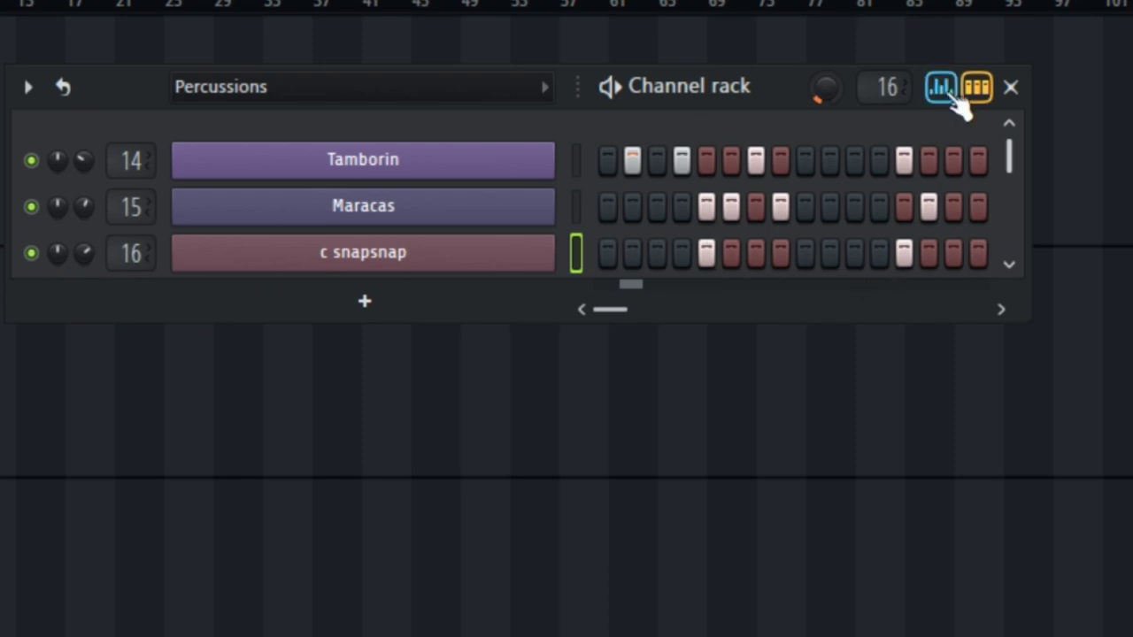
{"action": "left_click", "coordinate": [947, 89]}
{"action": "left_click", "coordinate": [956, 95]}
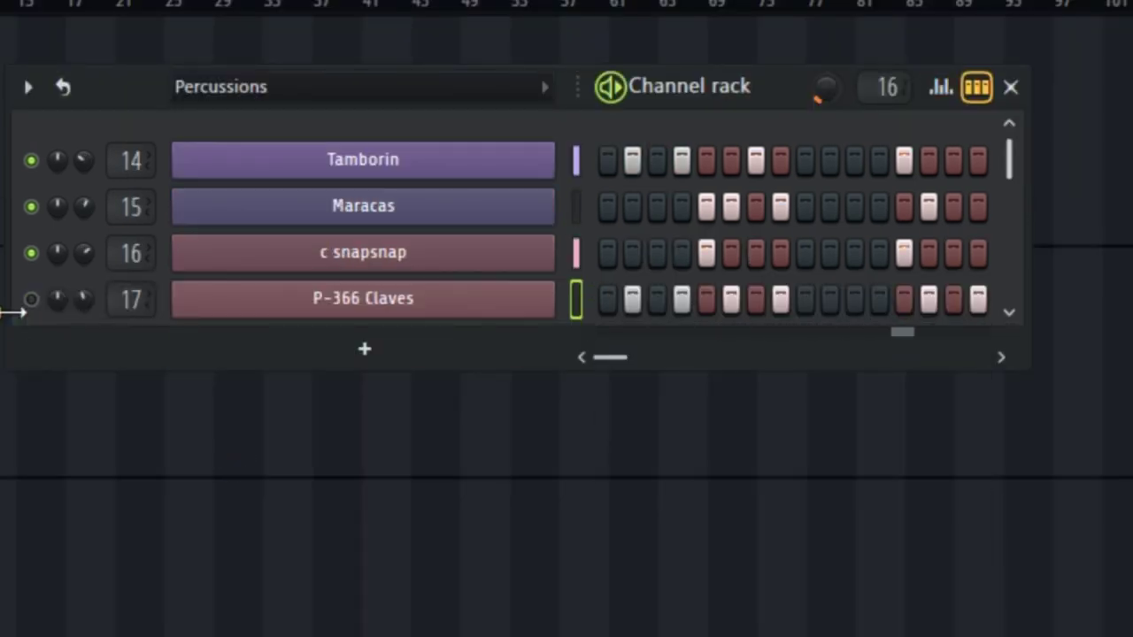
Stop playback, enable the P-366 Claves channel, inspect its step velocities and resume playback
{"action": "key", "text": "space"}
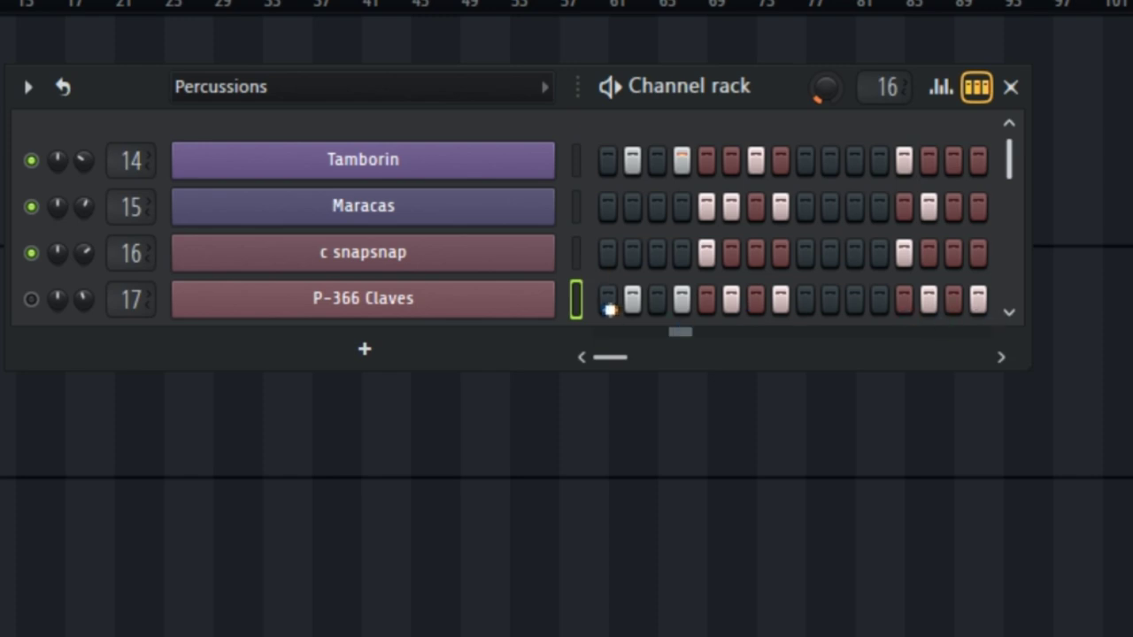
{"action": "left_click", "coordinate": [33, 299]}
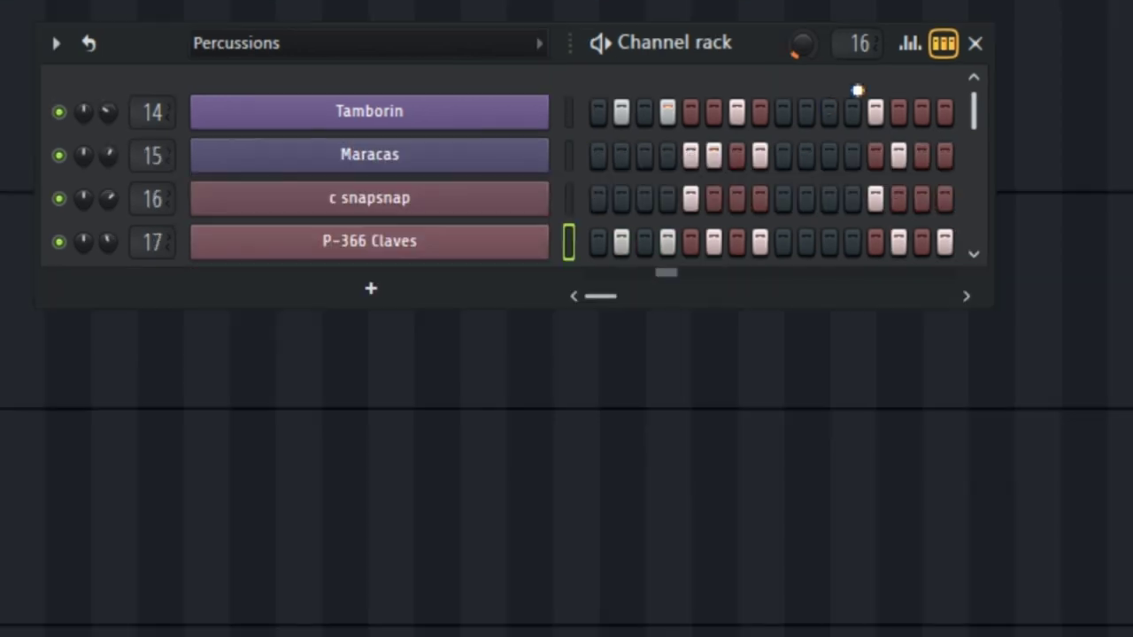
{"action": "left_click", "coordinate": [911, 44]}
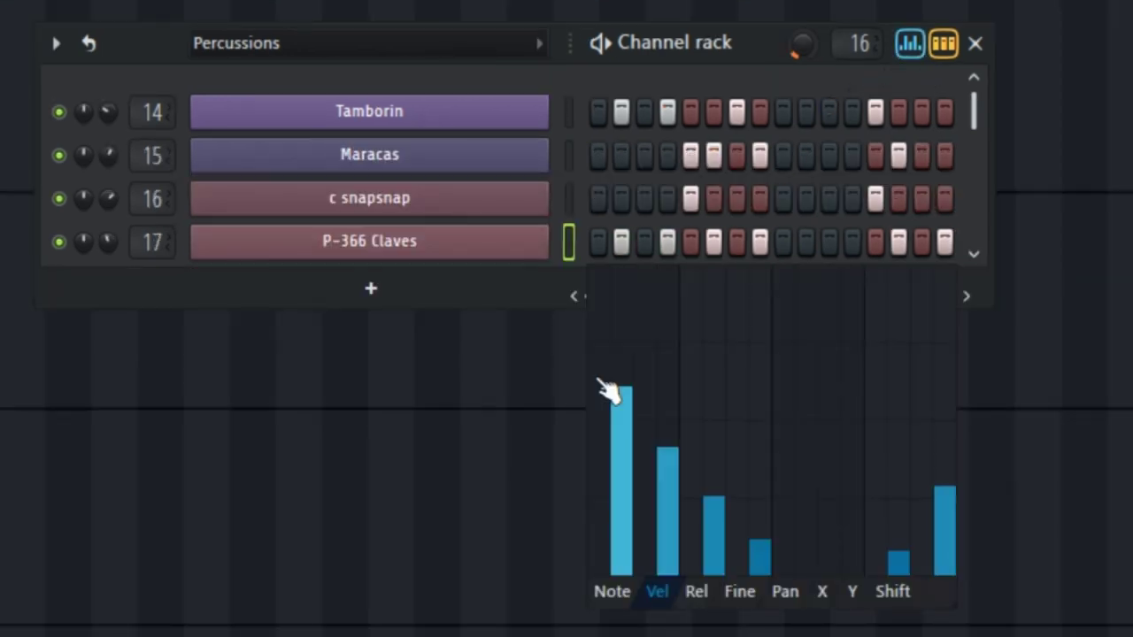
{"action": "key", "text": "space"}
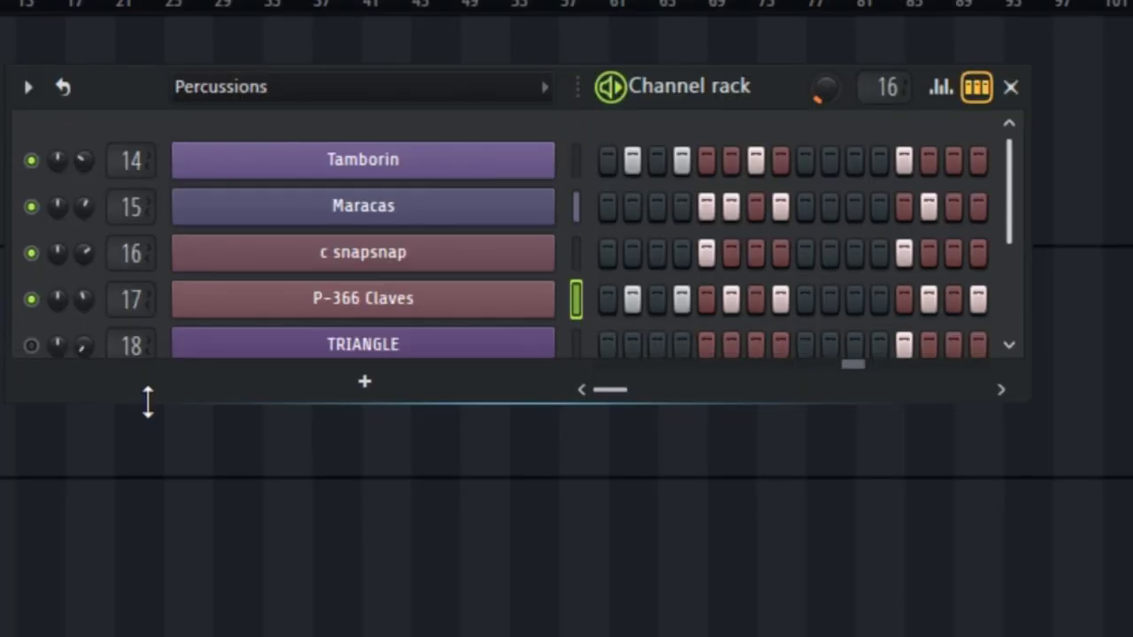
Expand the Channel rack to include TRIANGLE and Triangle Up Mute, and enable both channels during playback
{"action": "left_click_drag", "start_coordinate": [248, 394], "coordinate": [248, 411]}
{"action": "left_click_drag", "start_coordinate": [147, 422], "coordinate": [156, 414]}
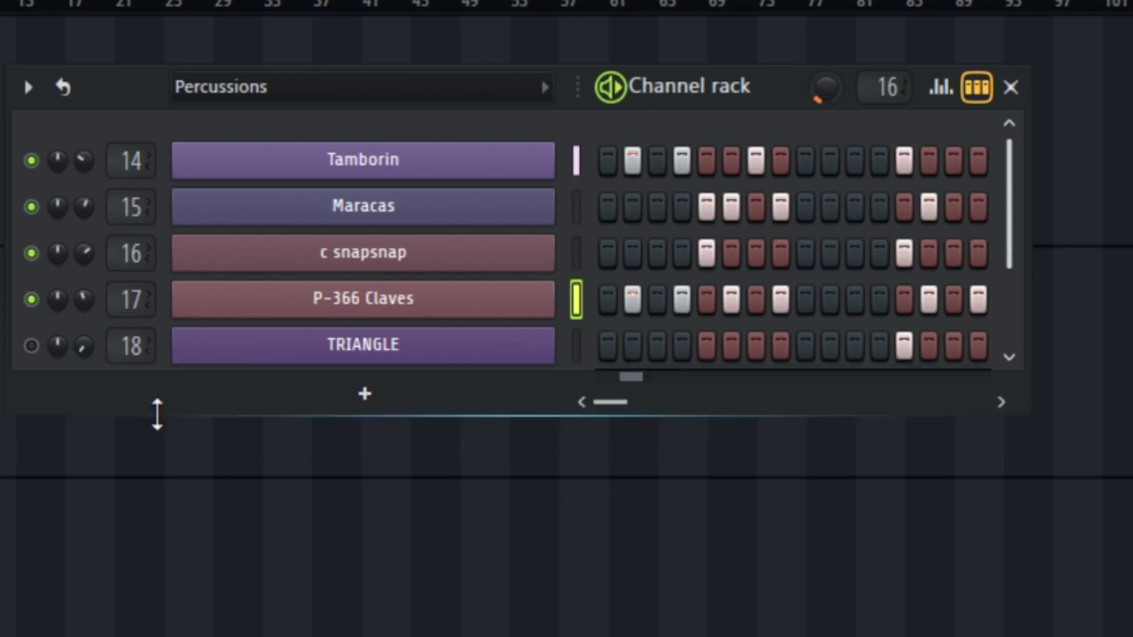
{"action": "left_click", "coordinate": [31, 345]}
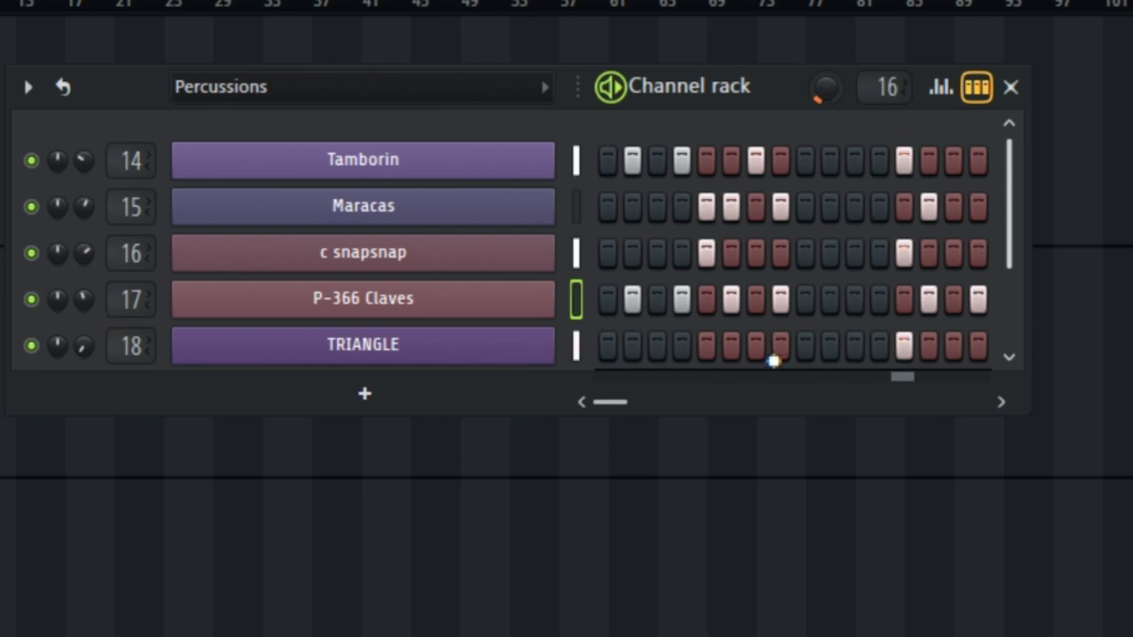
{"action": "left_click_drag", "start_coordinate": [100, 410], "coordinate": [113, 457]}
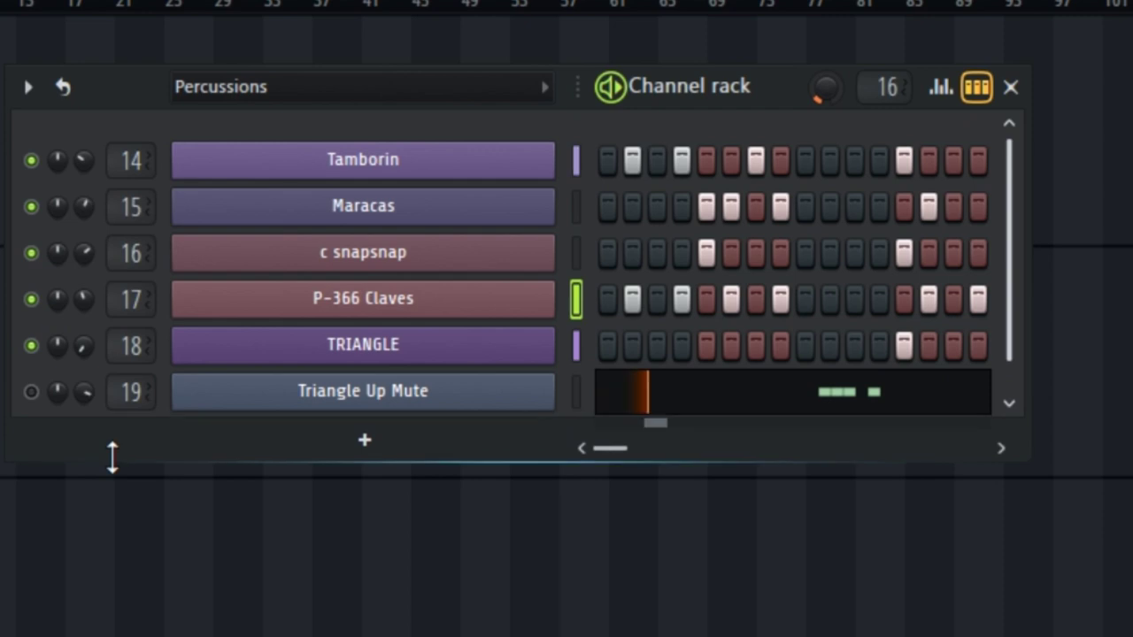
{"action": "left_click", "coordinate": [31, 390]}
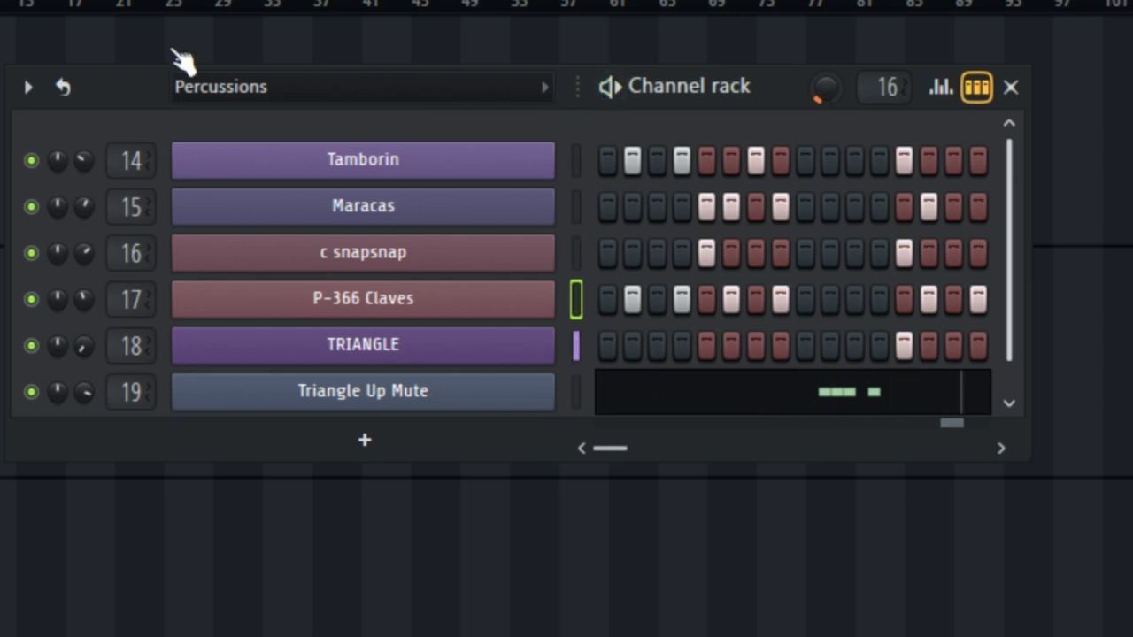
Open the Triangle Up Mute notes in the piano roll and move the Channel rack clear of them
{"action": "left_click", "coordinate": [863, 406]}
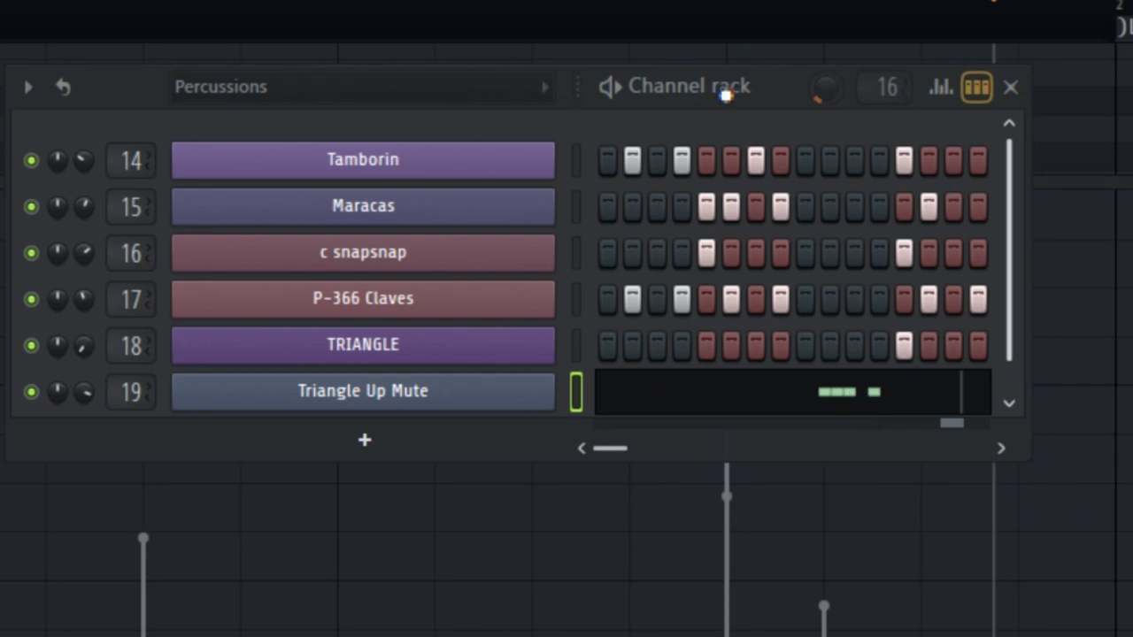
{"action": "left_click_drag", "start_coordinate": [726, 85], "coordinate": [935, 427]}
{"action": "left_click_drag", "start_coordinate": [824, 182], "coordinate": [781, 539]}
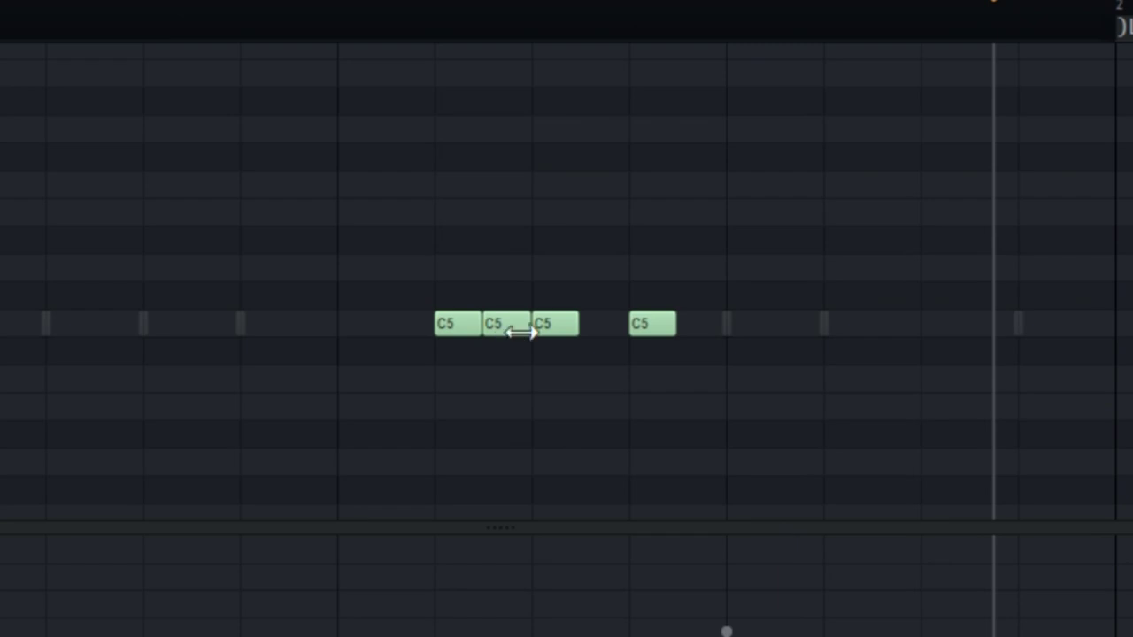
Play back the Triangle Up Mute notes in the piano roll and enlarge the velocity lane to examine their levels
{"action": "left_click", "coordinate": [143, 3]}
{"action": "key", "text": "space"}
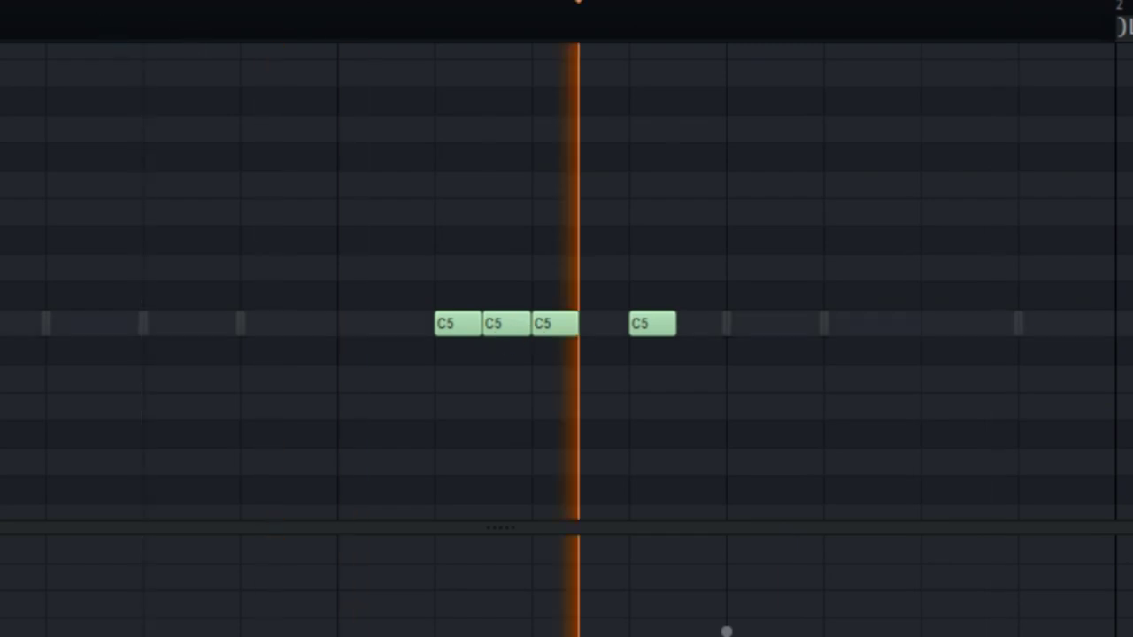
{"action": "key", "text": "space"}
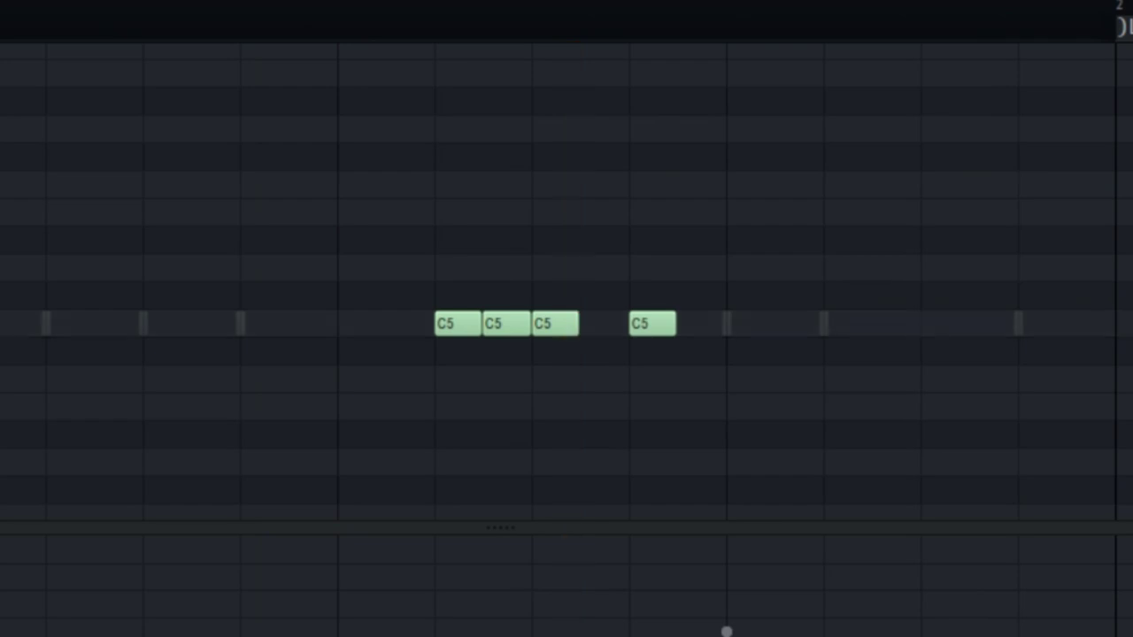
{"action": "key", "text": "space"}
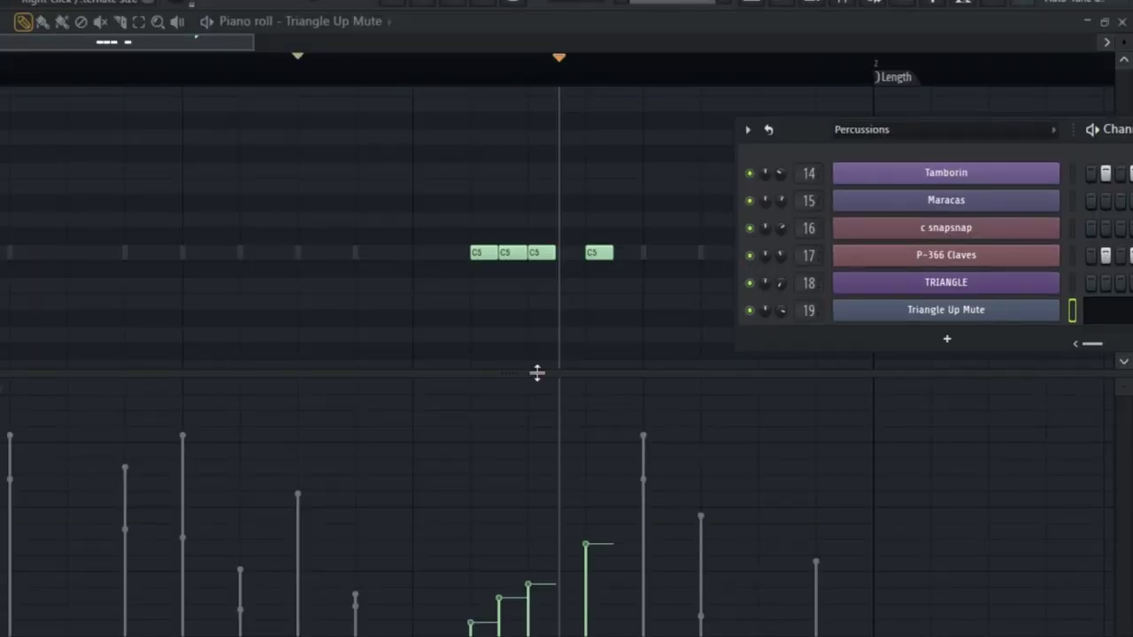
{"action": "left_click_drag", "start_coordinate": [537, 373], "coordinate": [584, 182]}
{"action": "left_click_drag", "start_coordinate": [604, 144], "coordinate": [602, 133]}
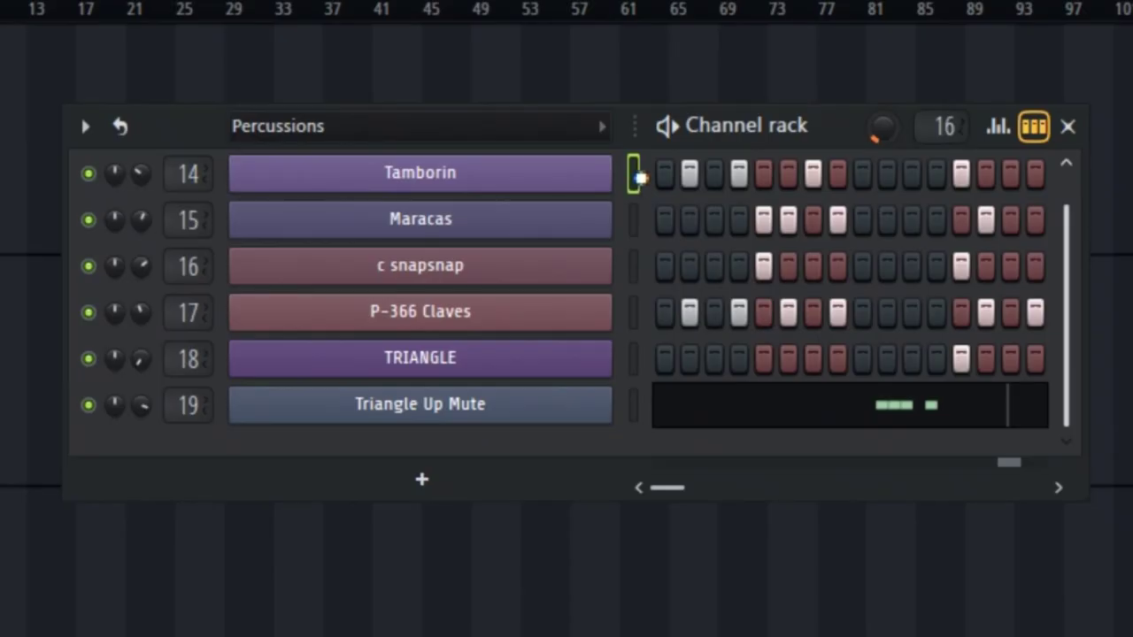
Select the six percussion channels from Tamborin to Triangle Up Mute and their mixer tracks 14 to 19
{"action": "left_click_drag", "start_coordinate": [637, 177], "coordinate": [632, 416]}
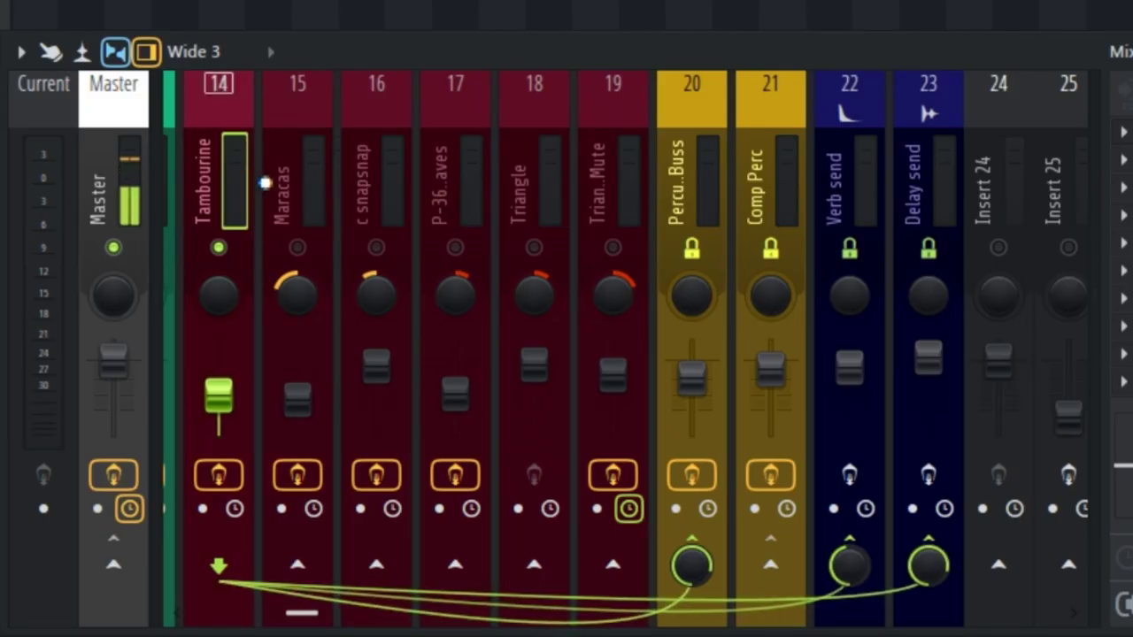
{"action": "left_click_drag", "start_coordinate": [238, 172], "coordinate": [609, 145]}
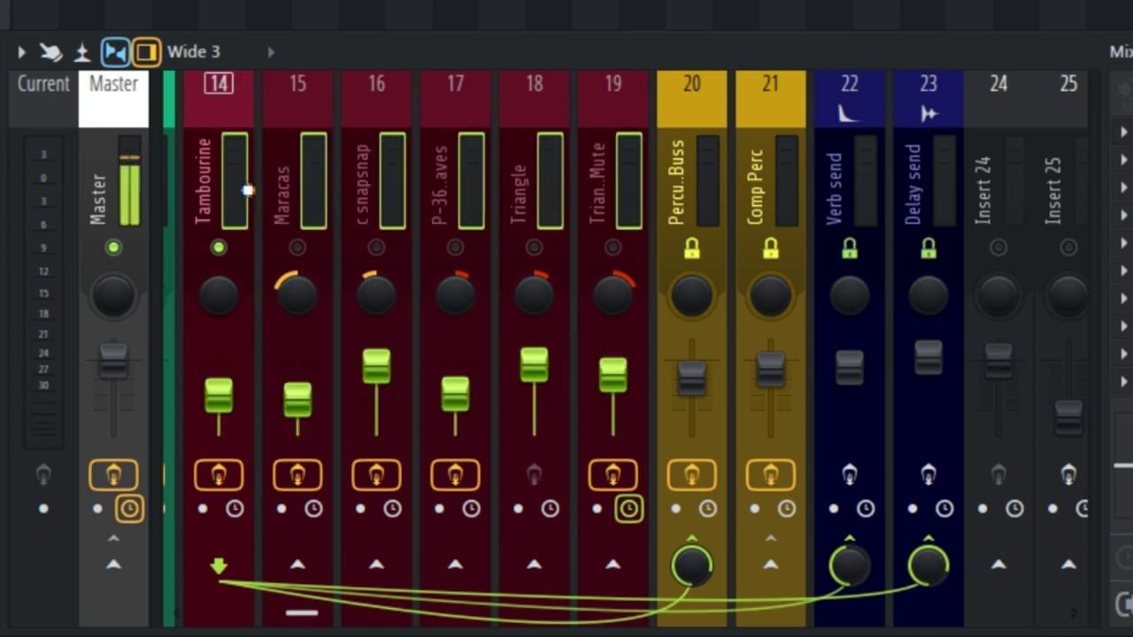
Reduce the mixer selection to the Tambourine track only
{"action": "right_click", "coordinate": [337, 182]}
{"action": "left_click", "coordinate": [253, 182]}
{"action": "left_click", "coordinate": [235, 183]}
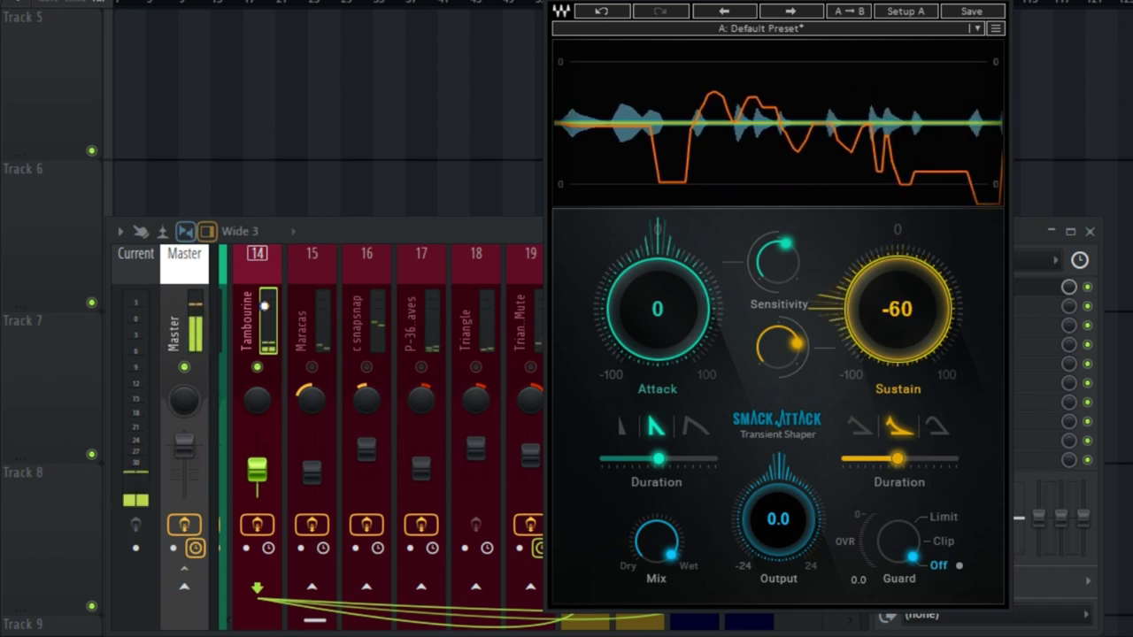
Return to the mixer, unmute the Maracas track and mute the Tambourine track
{"action": "left_click", "coordinate": [775, 325]}
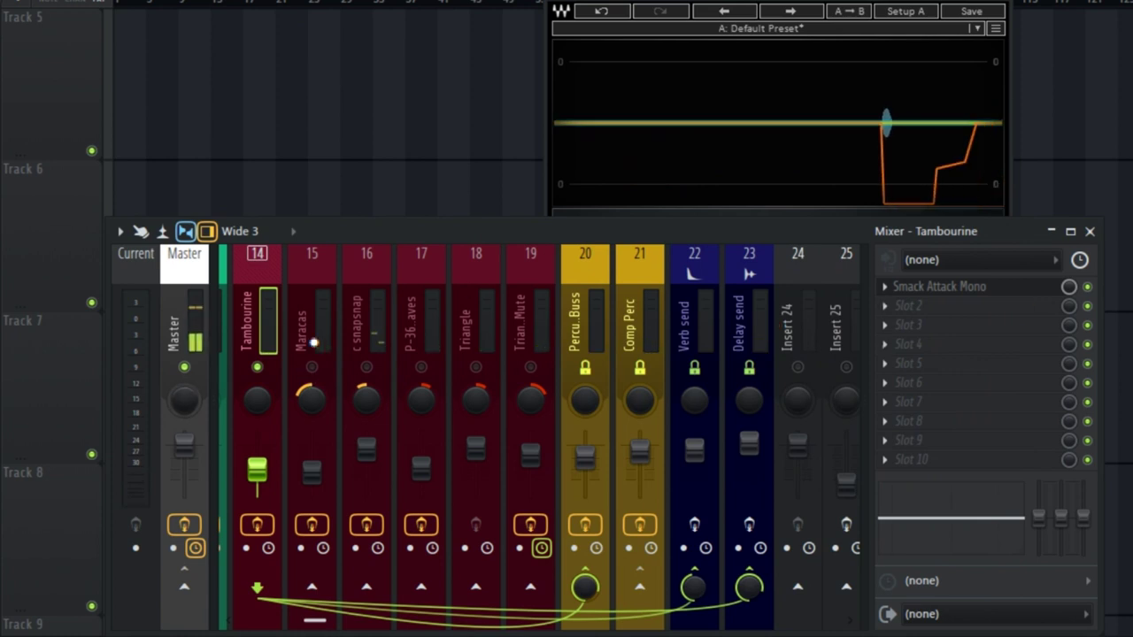
{"action": "left_click", "coordinate": [312, 366]}
{"action": "left_click", "coordinate": [257, 367]}
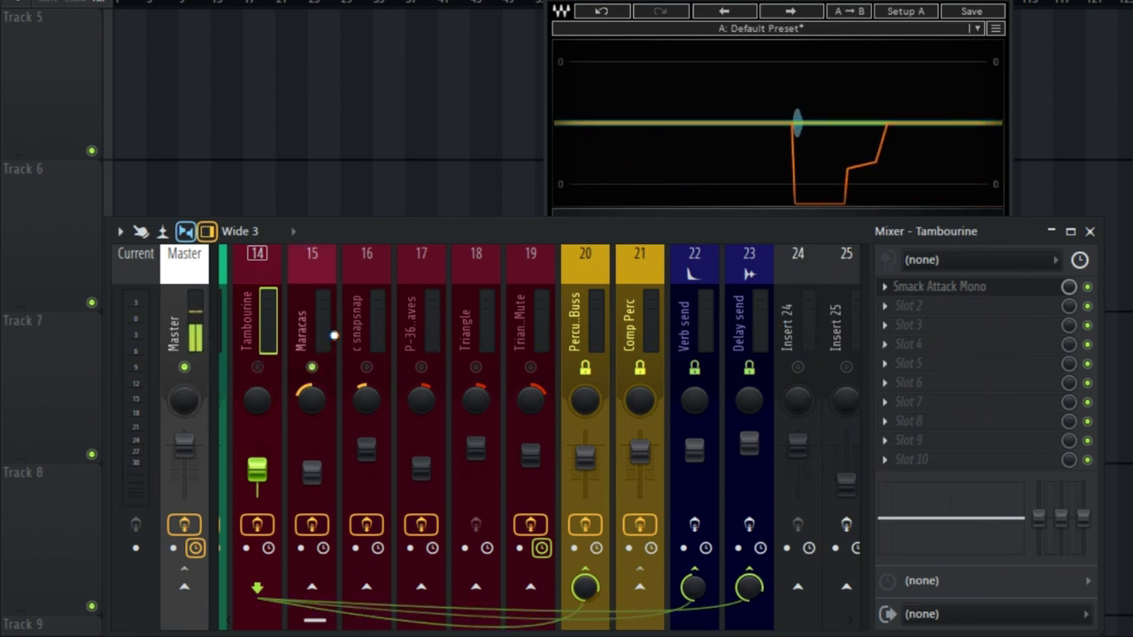
Review the Maracas track's Fruity parametric EQ 2 and unmute the Tambourine track alongside it
{"action": "left_click", "coordinate": [321, 321]}
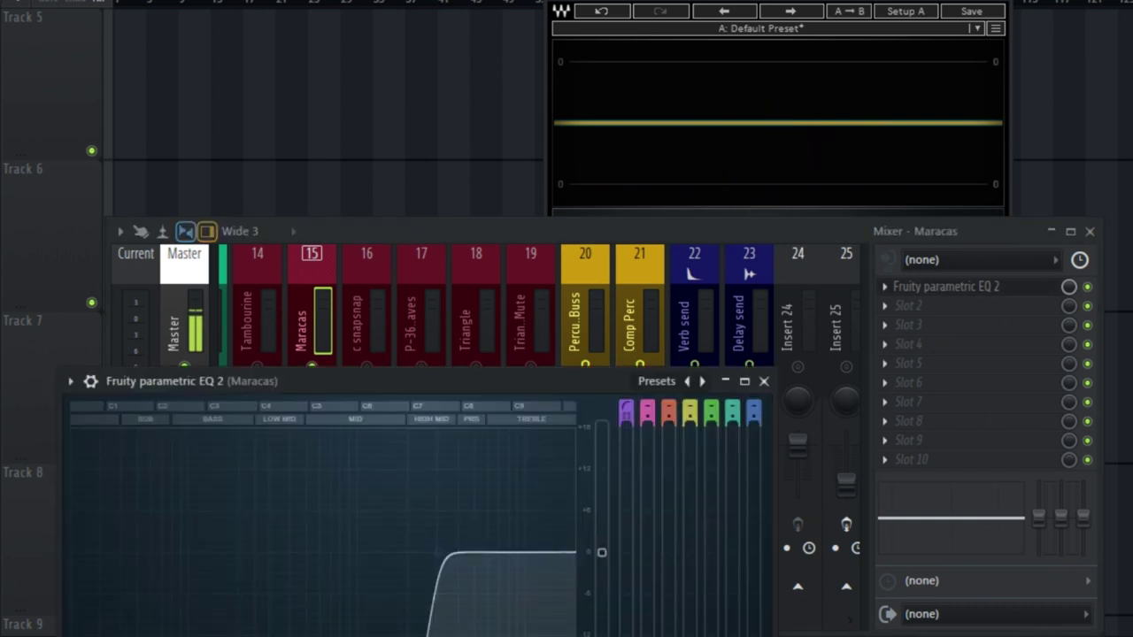
{"action": "left_click", "coordinate": [321, 318]}
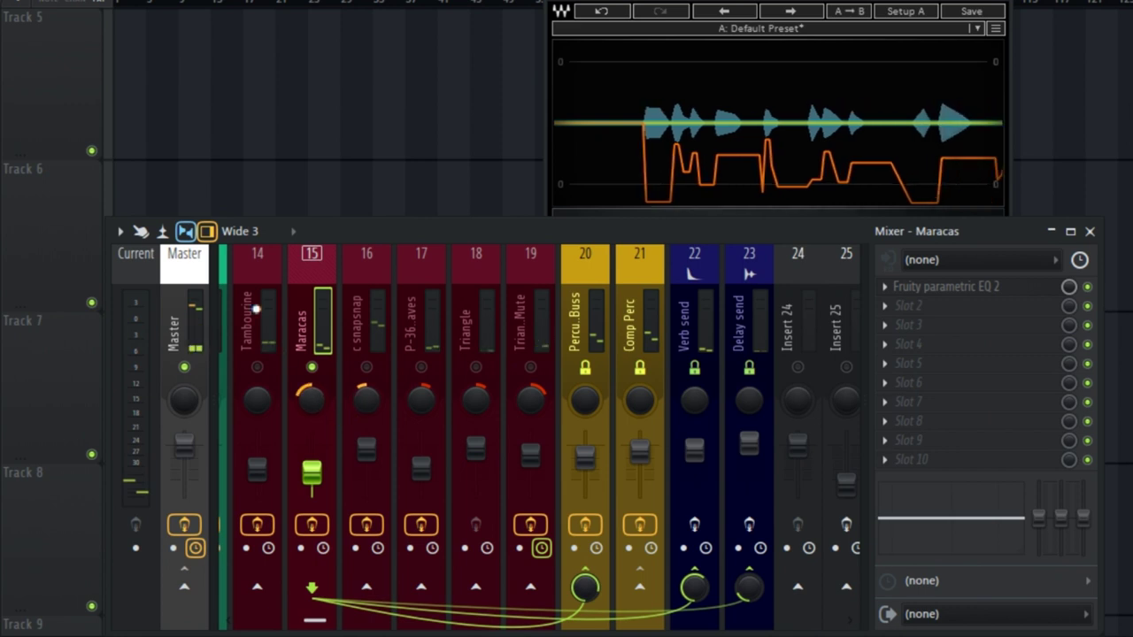
{"action": "left_click", "coordinate": [259, 372]}
{"action": "left_click", "coordinate": [260, 369]}
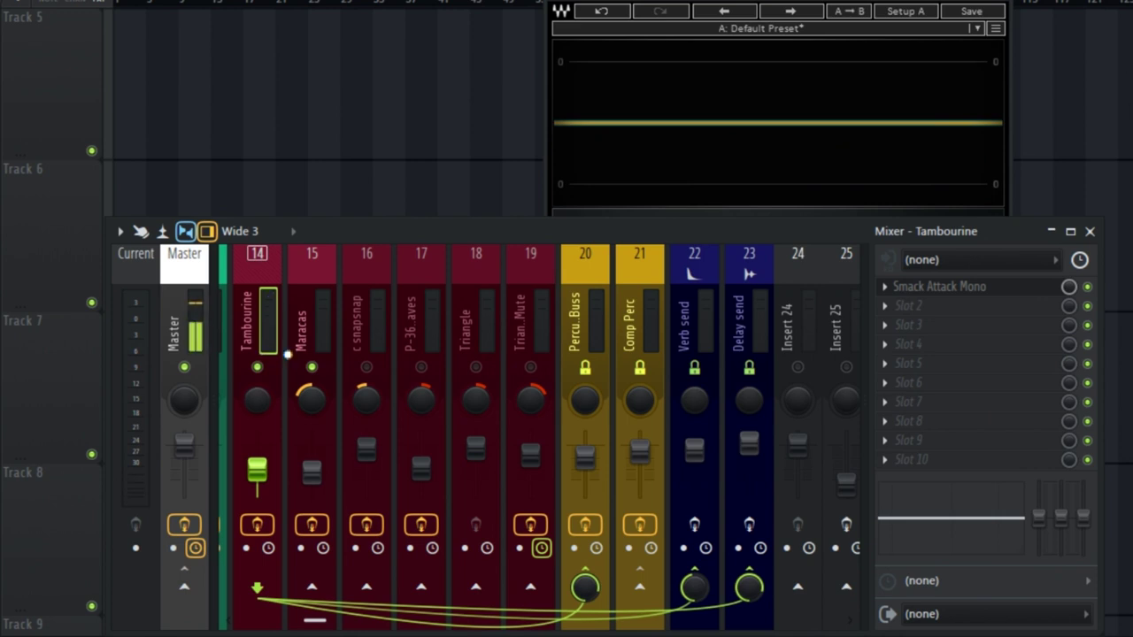
Open the c snapsnap track's parametric EQ 2 and try lowering its low-cut frequency to about 120 Hz
{"action": "left_click", "coordinate": [311, 315]}
{"action": "left_click", "coordinate": [372, 319]}
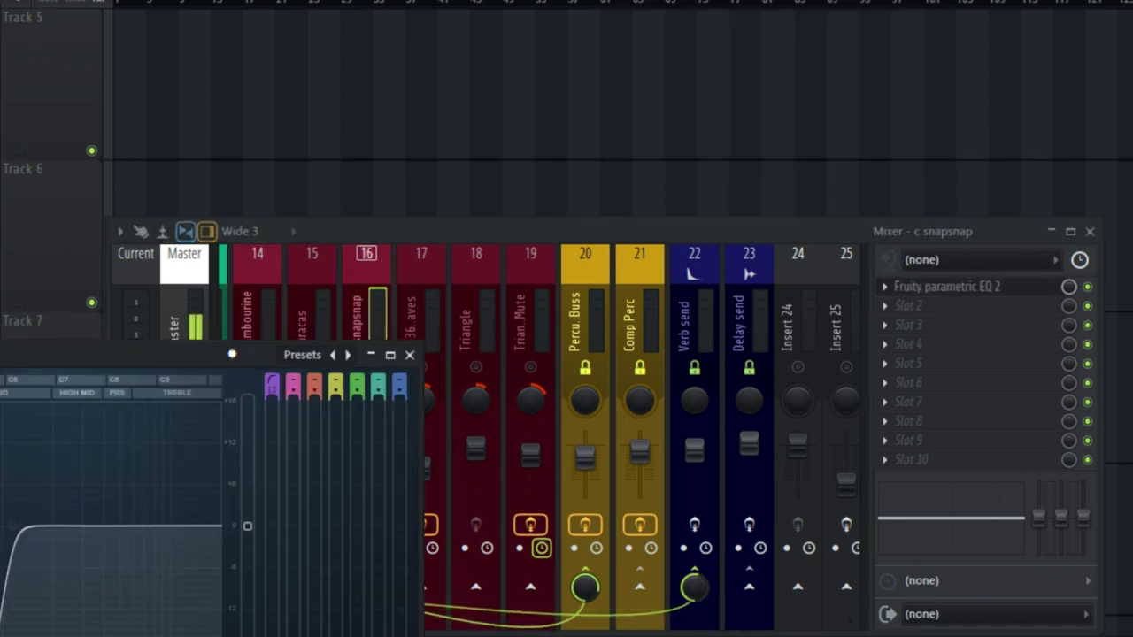
{"action": "left_click_drag", "start_coordinate": [232, 354], "coordinate": [559, 102]}
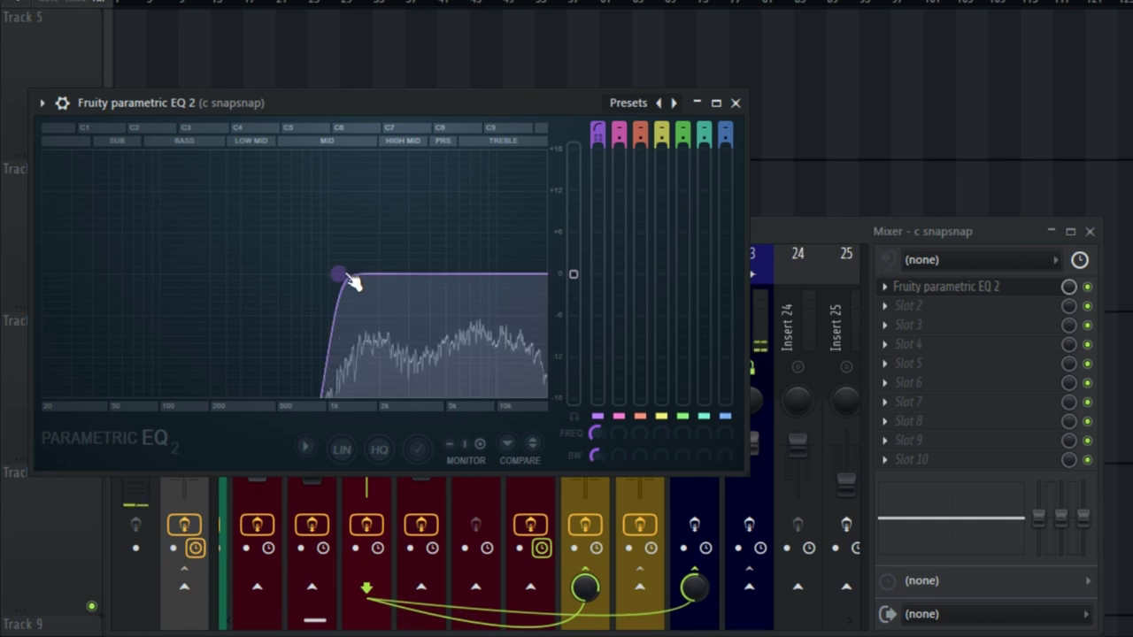
{"action": "left_click_drag", "start_coordinate": [336, 273], "coordinate": [180, 274]}
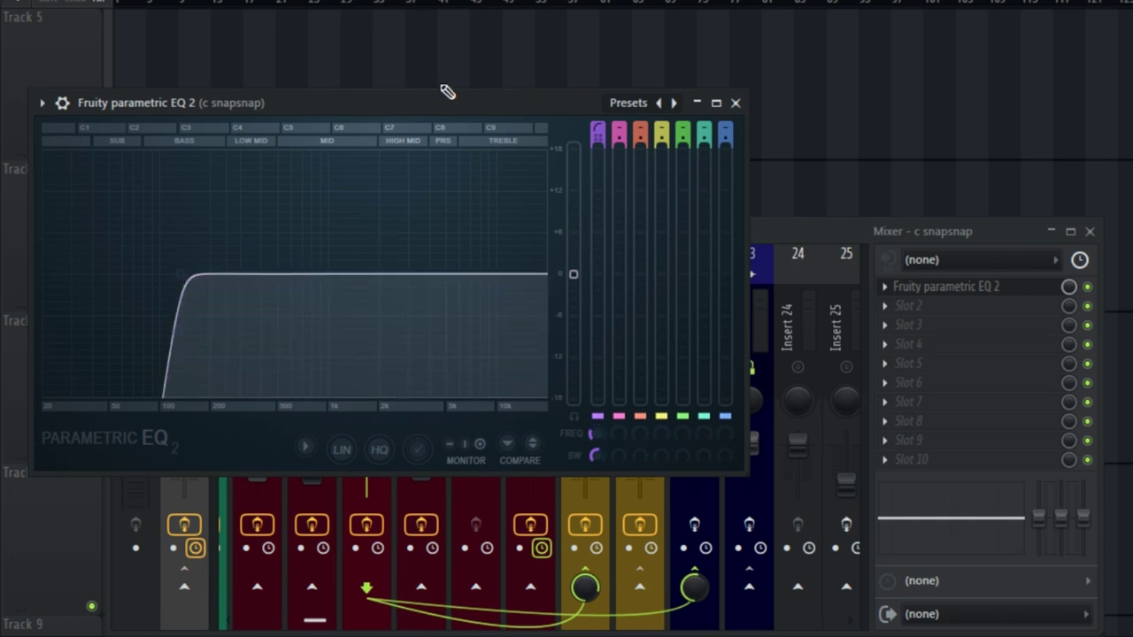
Return the c snapsnap EQ's low cut to about 1 kHz and close the equalizer
{"action": "left_click_drag", "start_coordinate": [433, 107], "coordinate": [823, 0]}
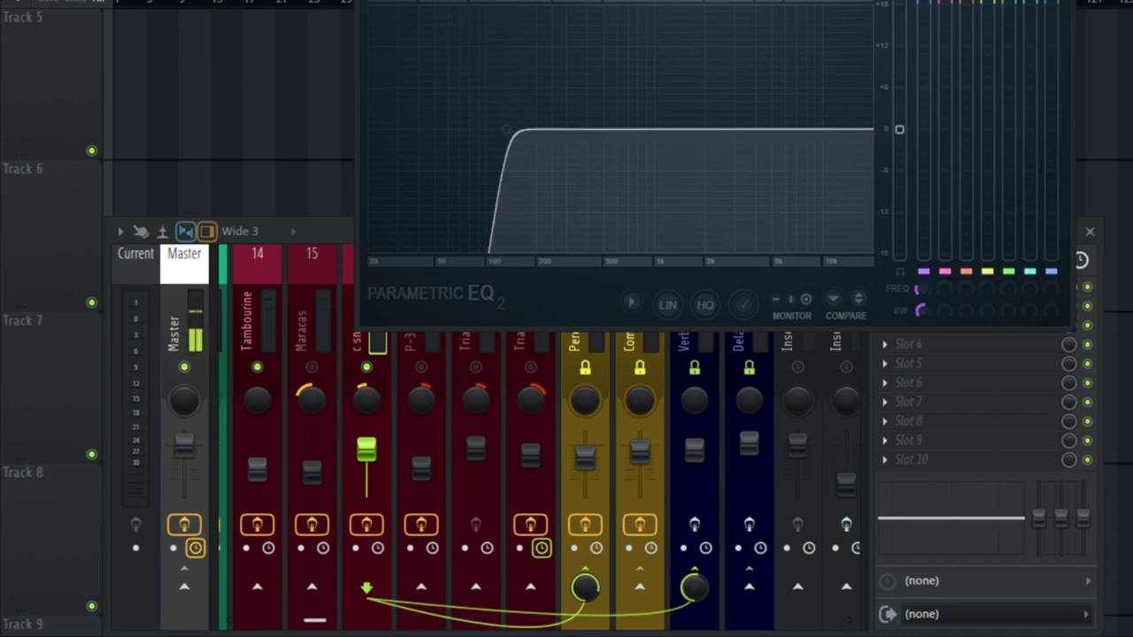
{"action": "left_click_drag", "start_coordinate": [507, 130], "coordinate": [660, 129]}
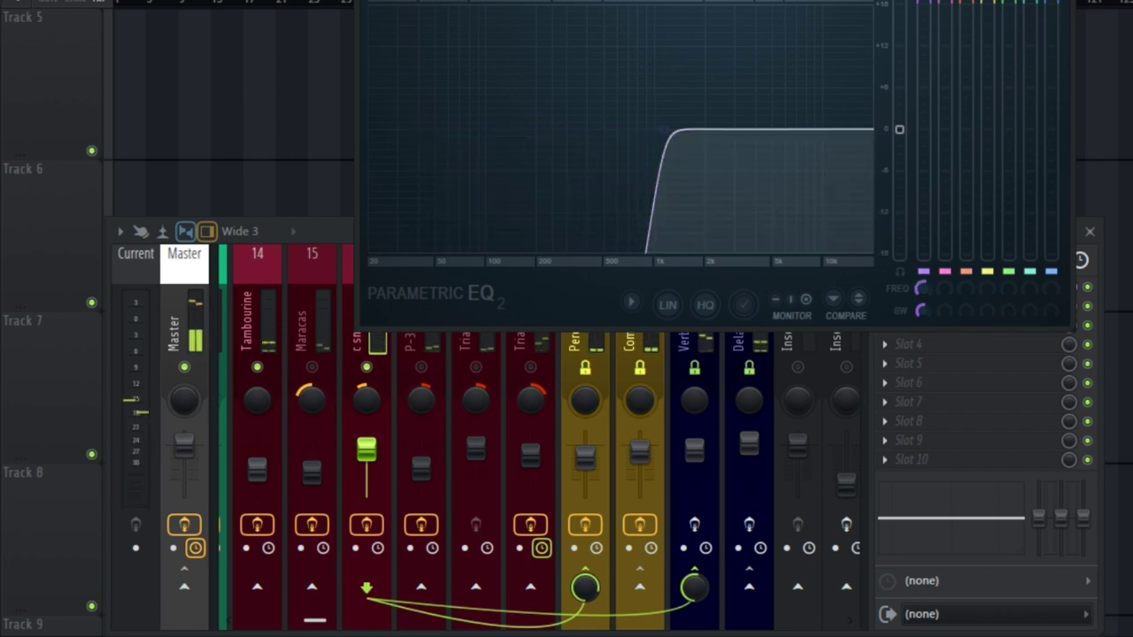
{"action": "left_click", "coordinate": [361, 350]}
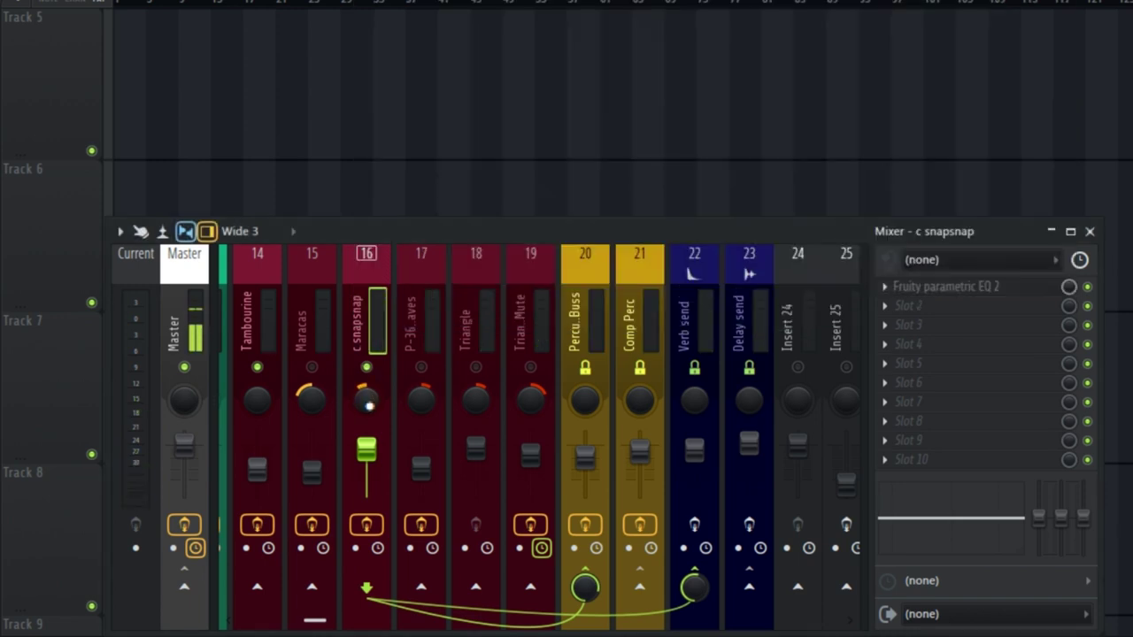
Play back the P-366 Claves track and review the narrow cut in its parametric EQ 2
{"action": "left_click", "coordinate": [396, 320]}
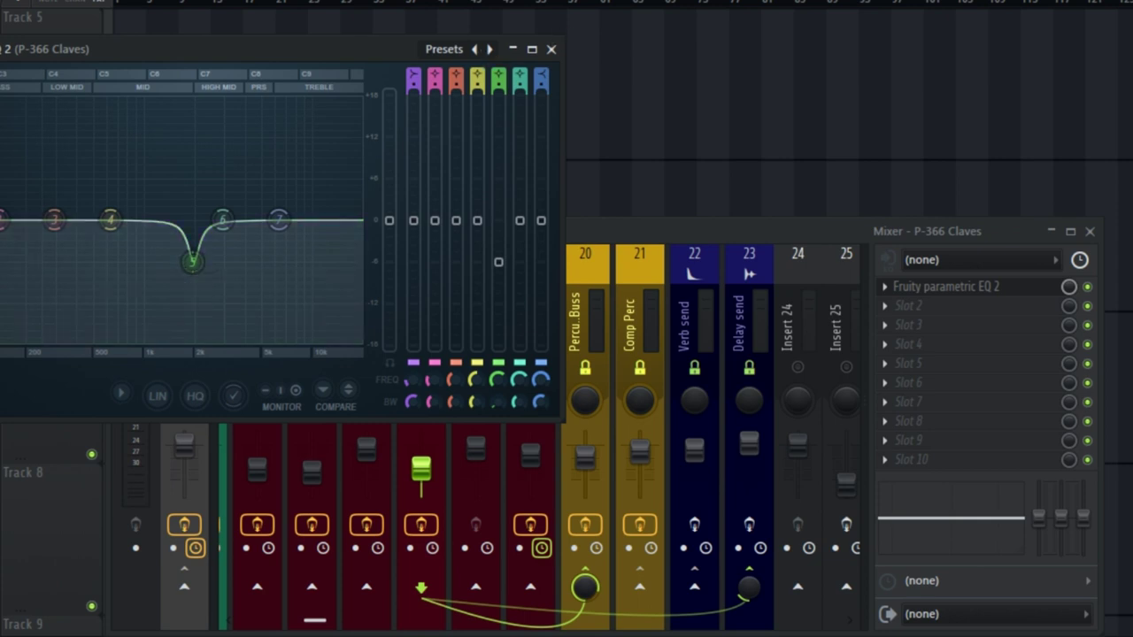
{"action": "key", "text": "space"}
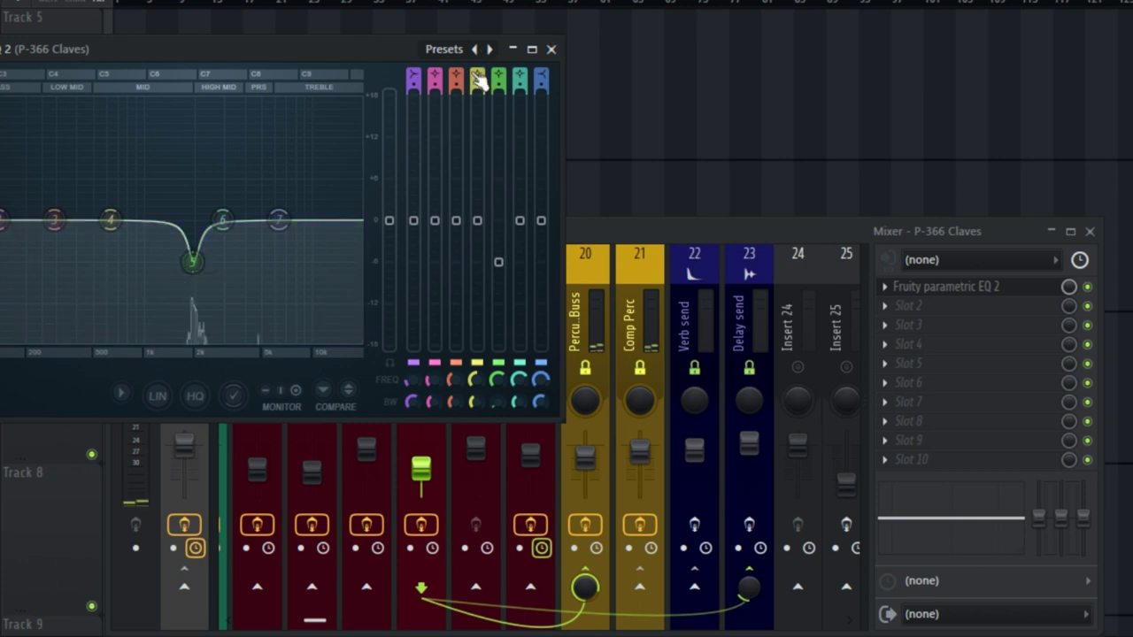
{"action": "left_click", "coordinate": [553, 49]}
{"action": "left_click", "coordinate": [481, 376]}
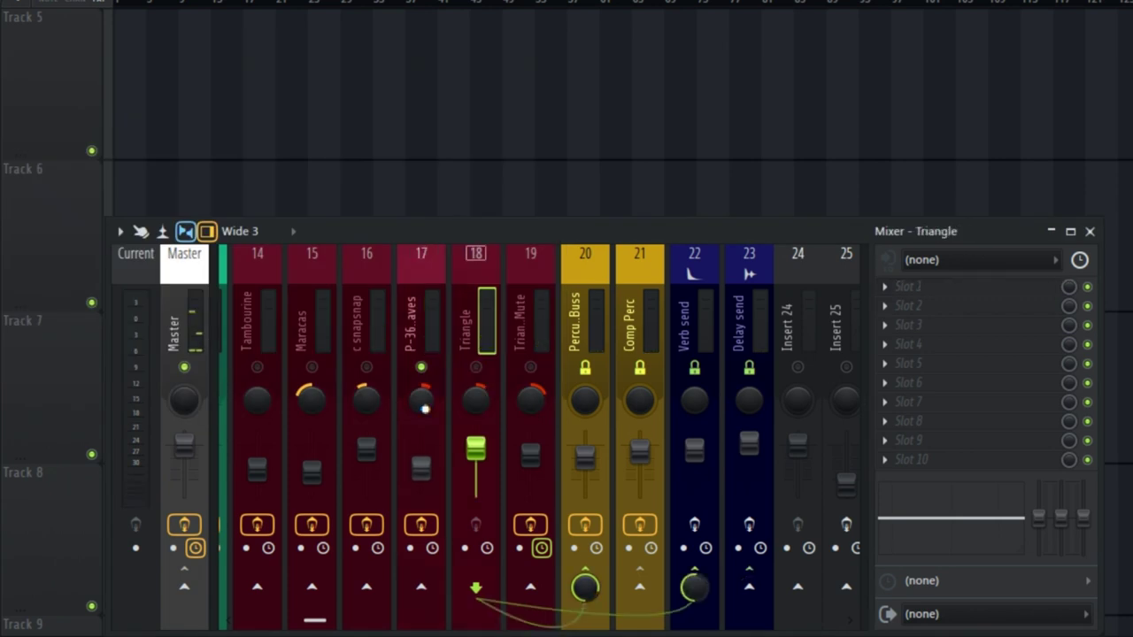
{"action": "left_click", "coordinate": [425, 409]}
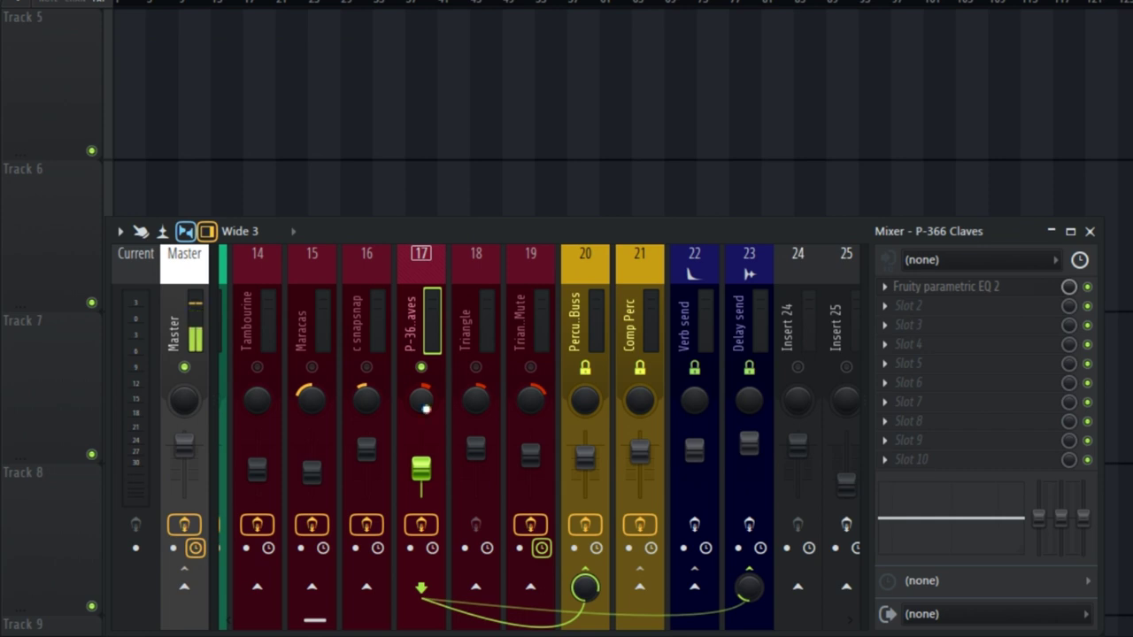
Unmute the Triangle and Triangle Up Mute tracks in the mixer
{"action": "left_click", "coordinate": [473, 320]}
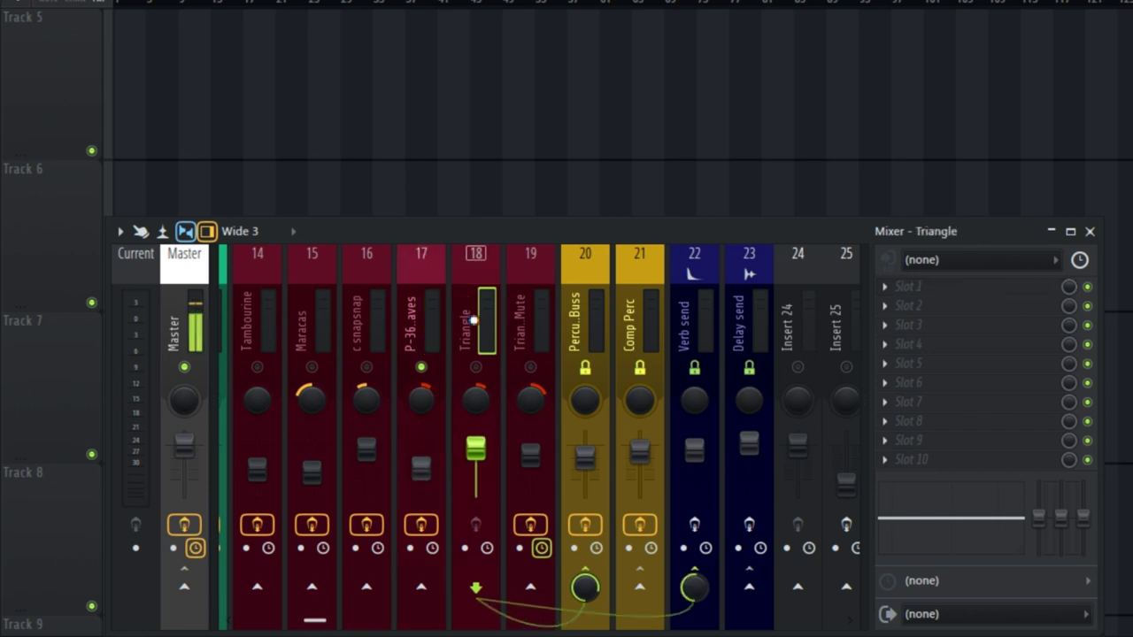
{"action": "left_click", "coordinate": [476, 366]}
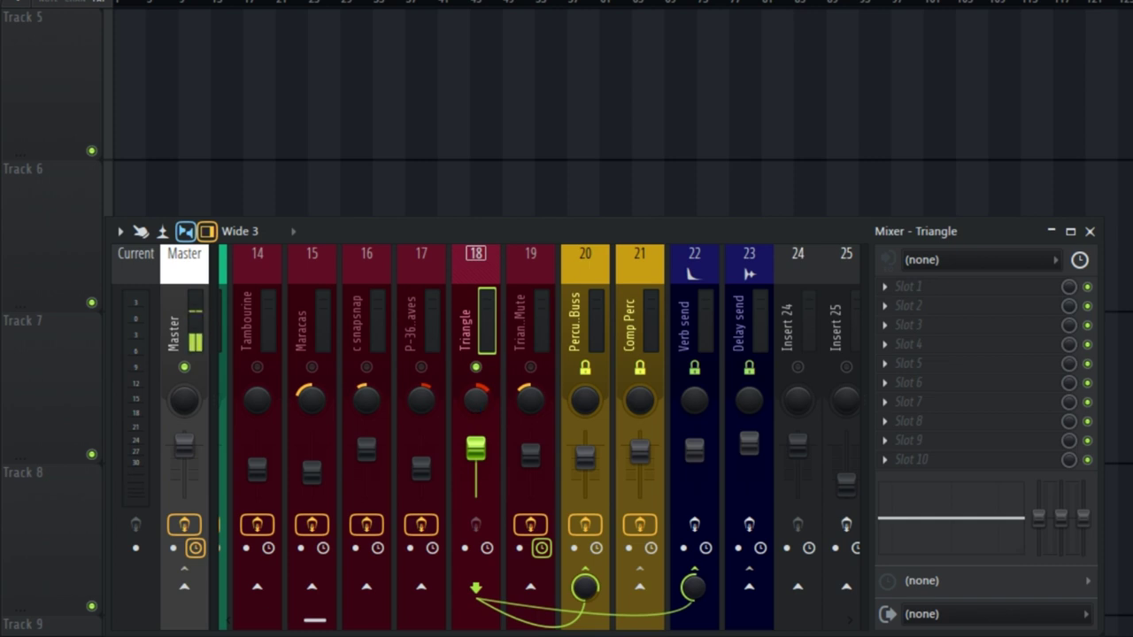
{"action": "left_click", "coordinate": [539, 324]}
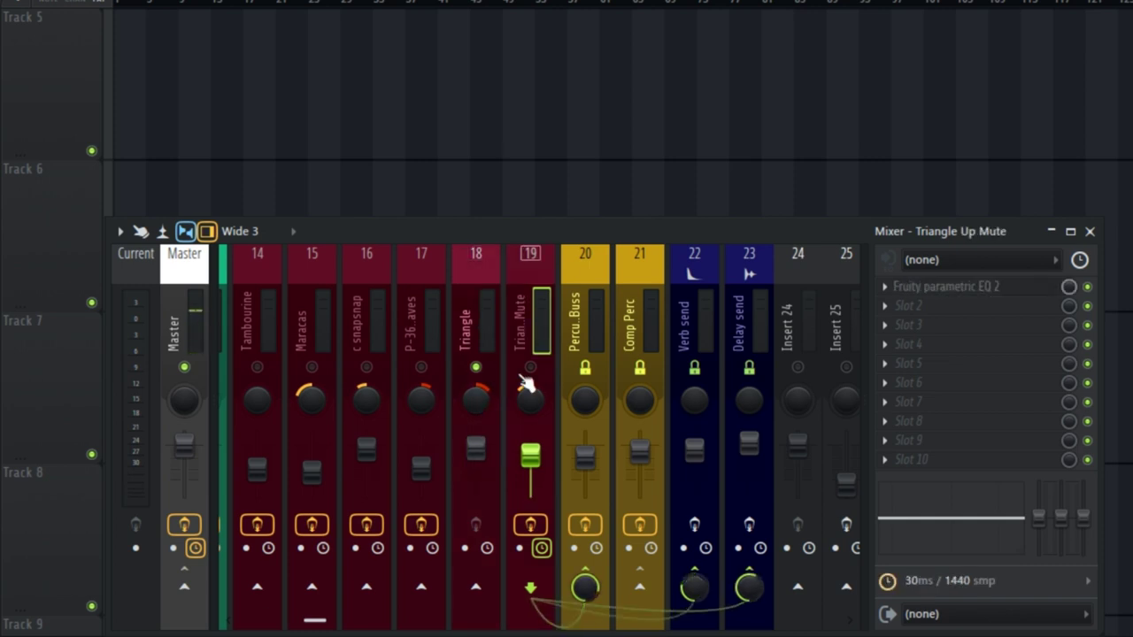
{"action": "left_click", "coordinate": [530, 368]}
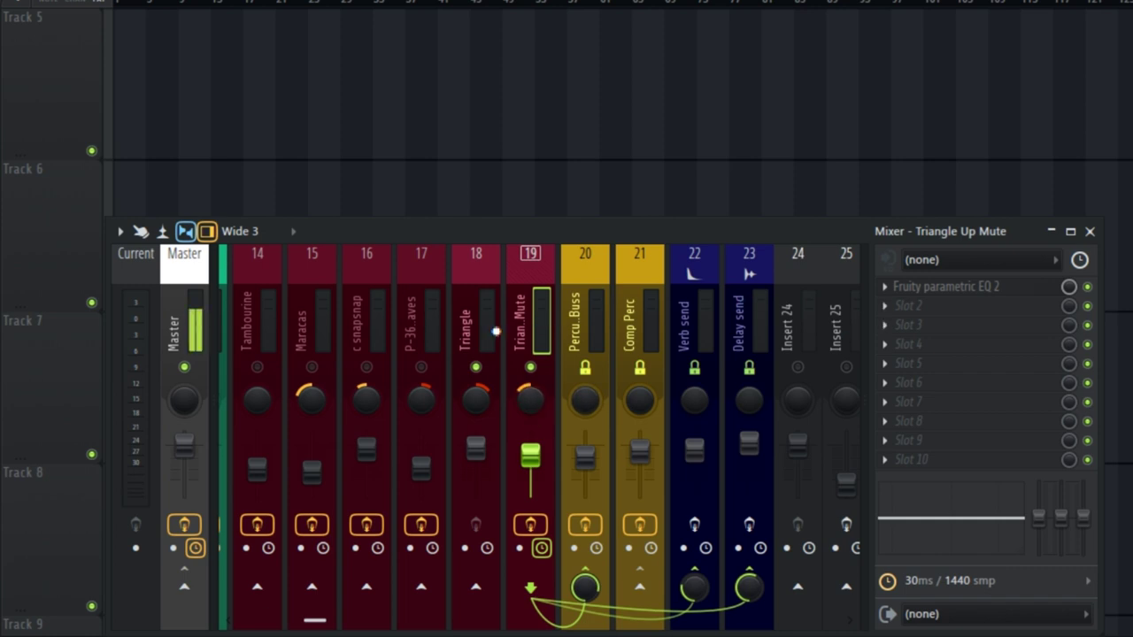
Mute the Triangle track and raise the low cut in Triangle Up Mute's parametric EQ 2 slightly to about 4.5 kHz
{"action": "left_click", "coordinate": [478, 368]}
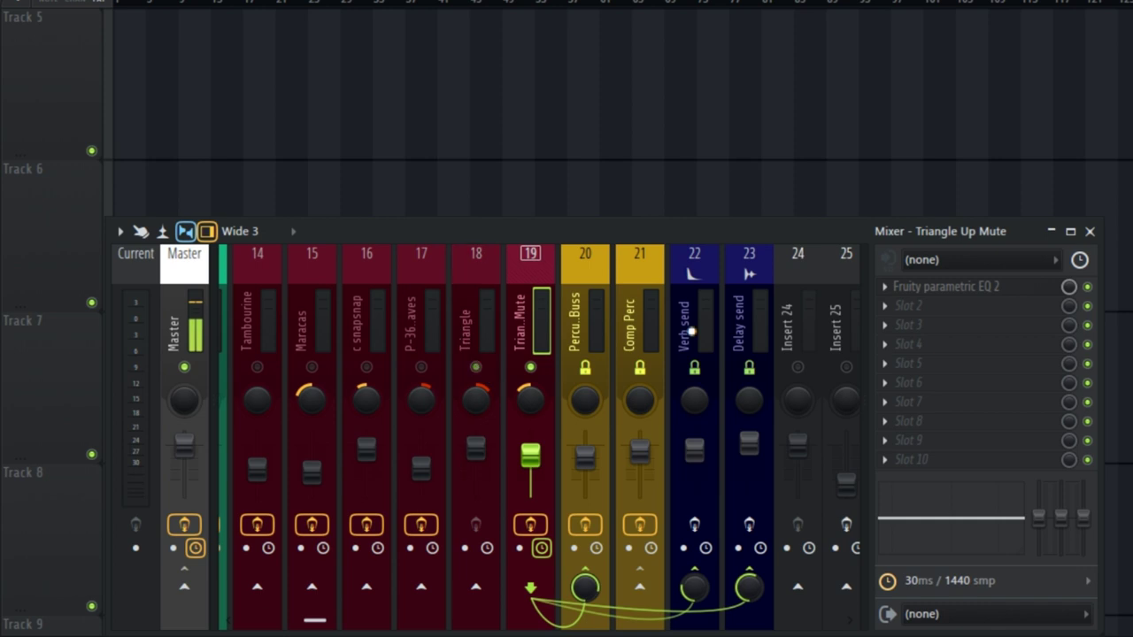
{"action": "left_click", "coordinate": [973, 299]}
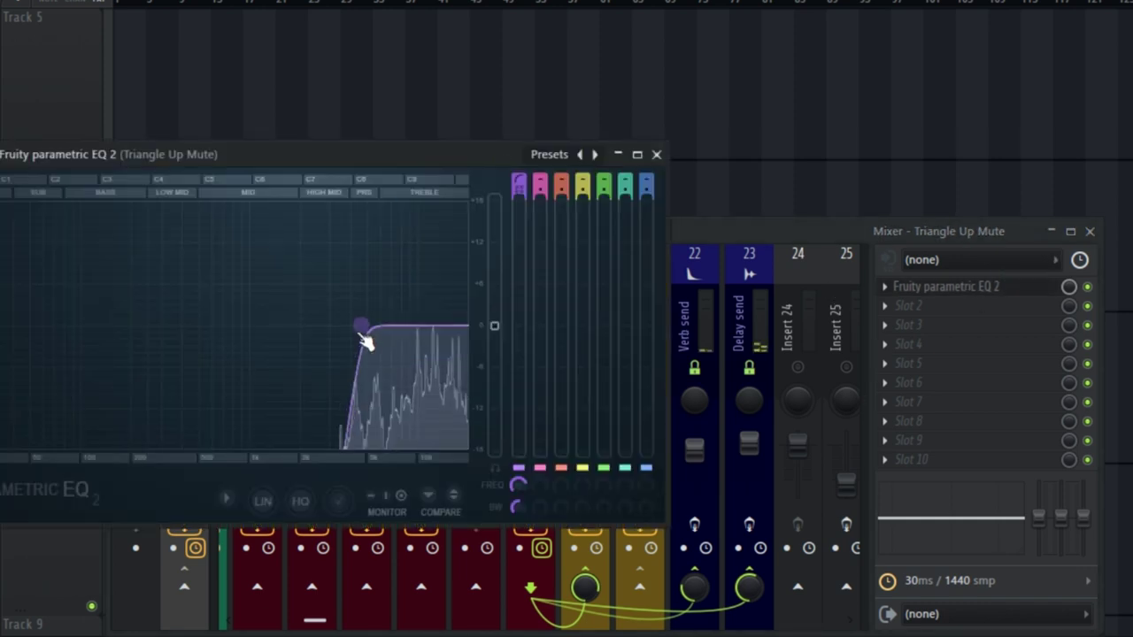
{"action": "mouse_move", "coordinate": [361, 326]}
{"action": "left_mouse_down"}
{"action": "mouse_move", "coordinate": [178, 326]}
{"action": "mouse_move", "coordinate": [374, 324]}
{"action": "left_mouse_up"}
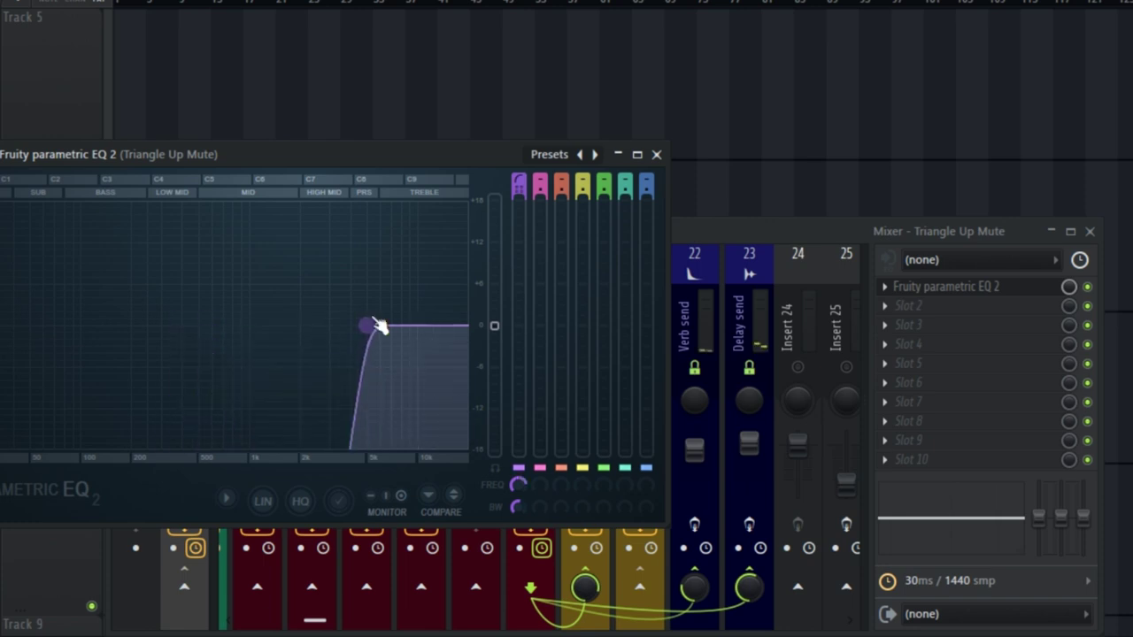
{"action": "left_click", "coordinate": [656, 155]}
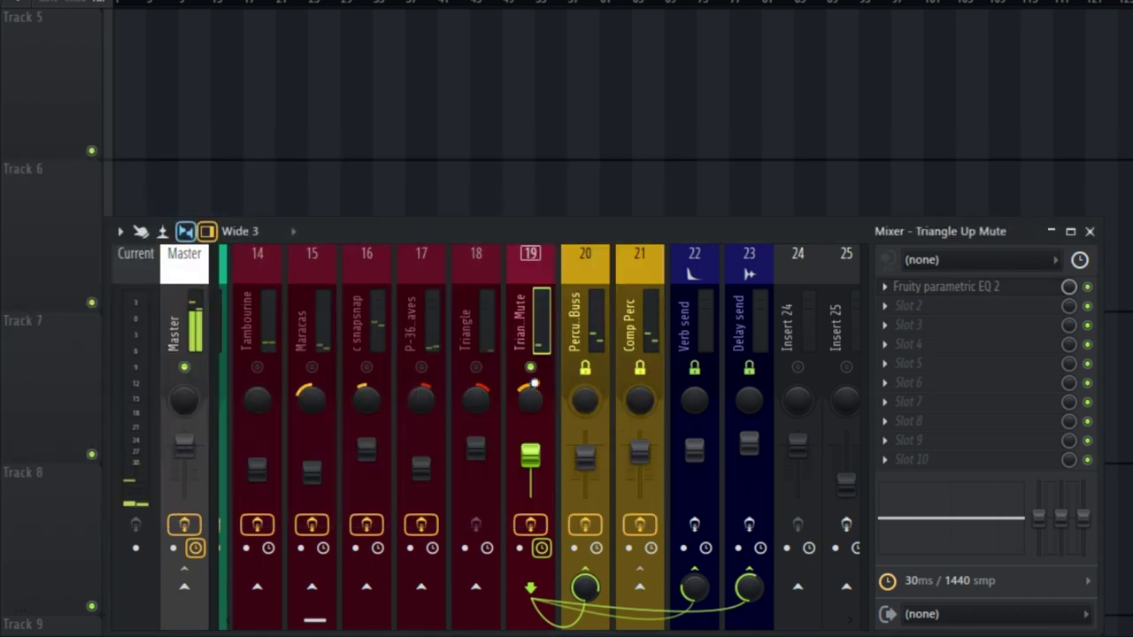
Unmute all mixer tracks and select the Percussion Buss track to show its effect chain
{"action": "left_click", "coordinate": [533, 370], "text": "ctrl"}
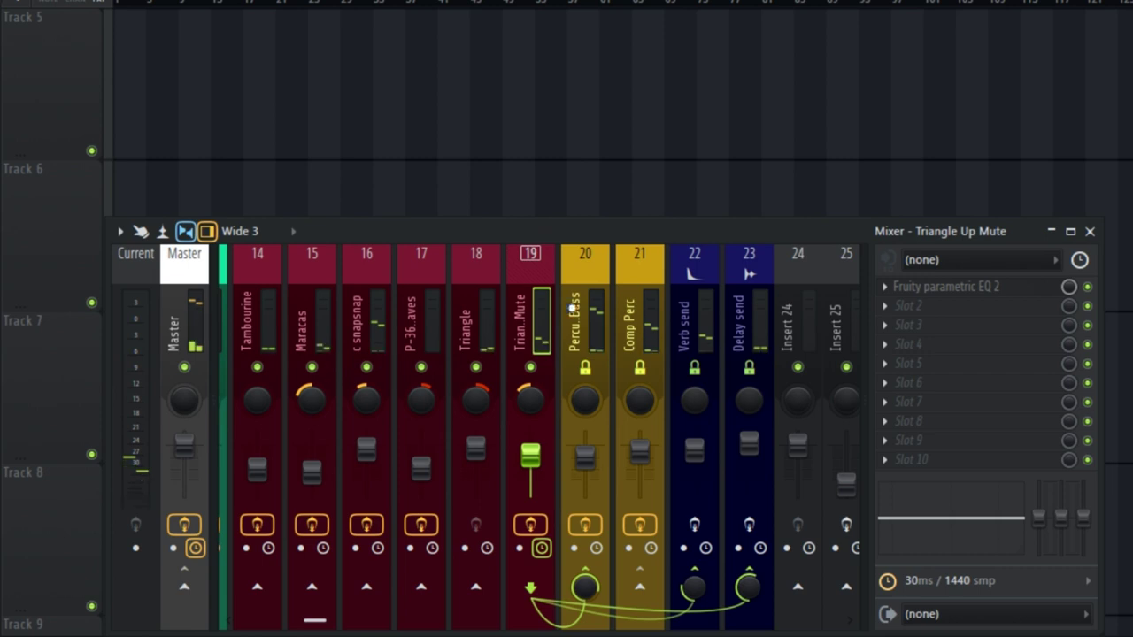
{"action": "left_click", "coordinate": [575, 323]}
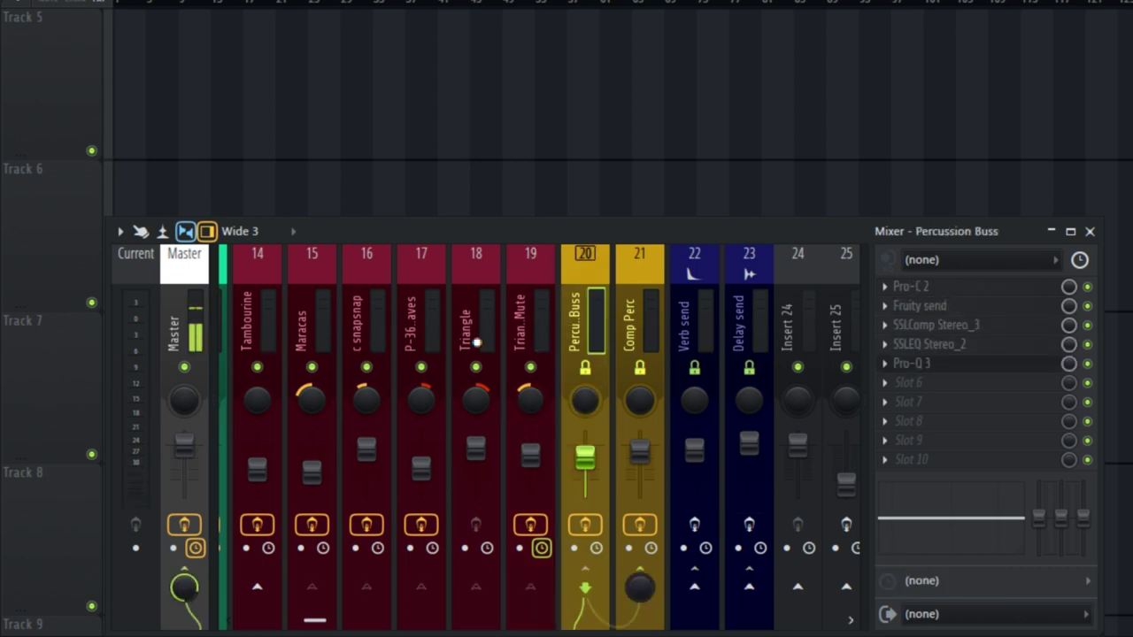
{"action": "left_click", "coordinate": [257, 305]}
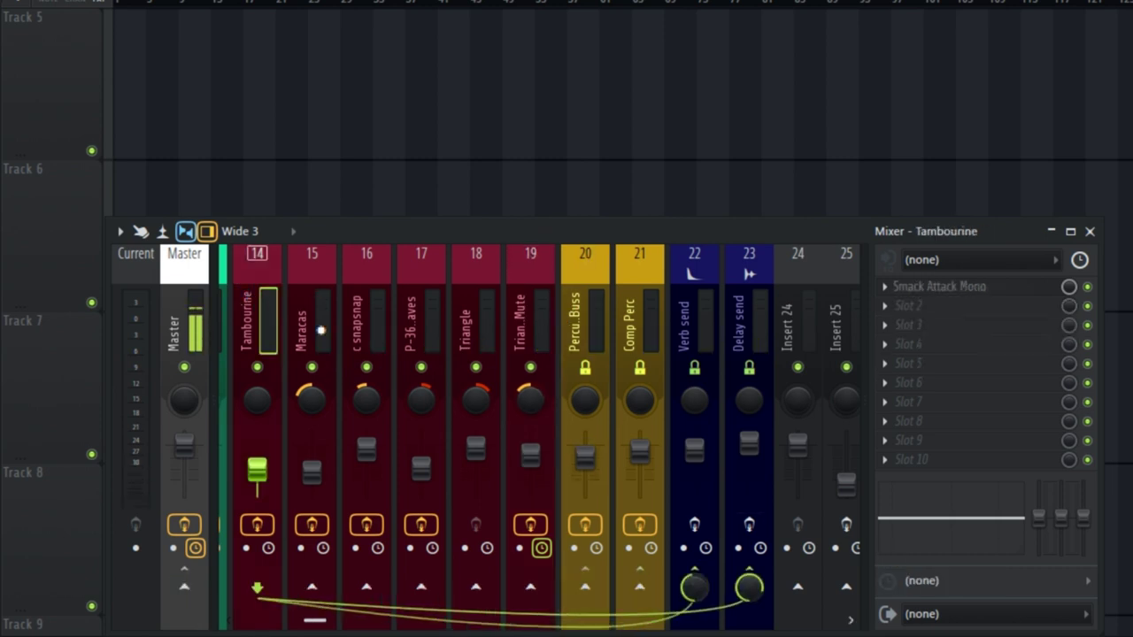
{"action": "left_click", "coordinate": [582, 288]}
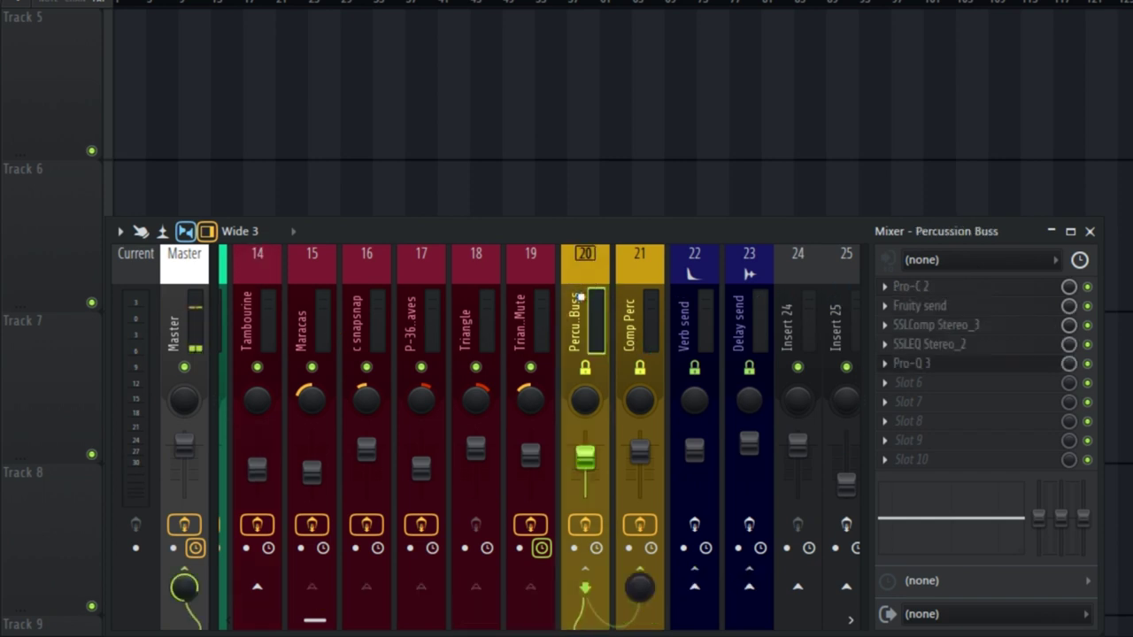
Open the name, color and icon editor for the Percussion Buss track, and return to the Tambourine track
{"action": "right_click", "coordinate": [608, 258]}
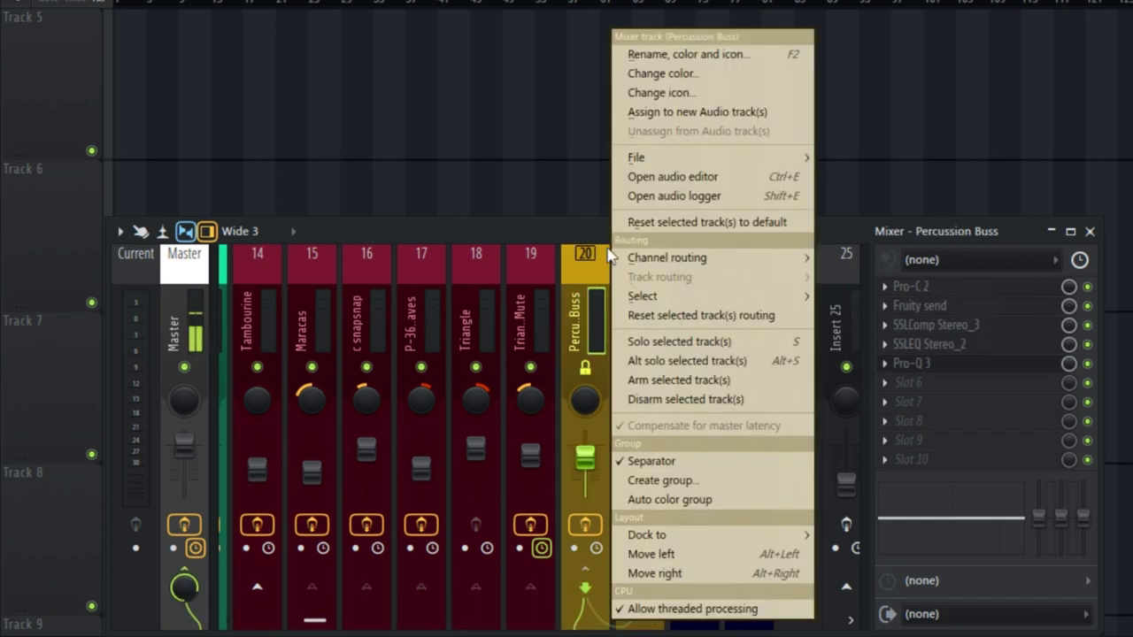
{"action": "left_click", "coordinate": [677, 55]}
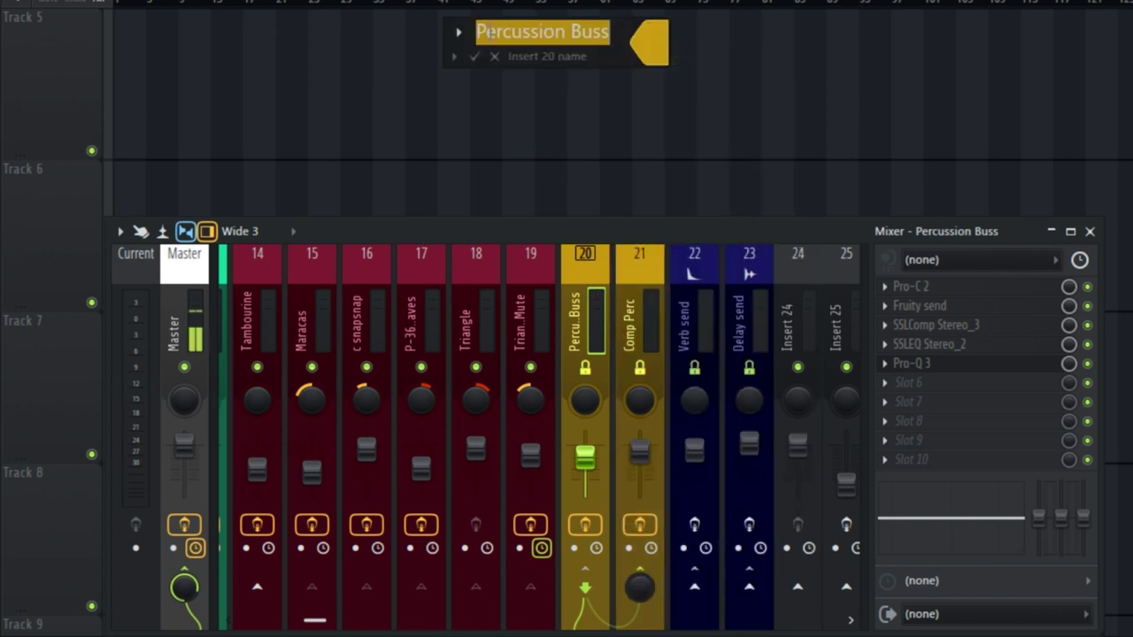
{"action": "left_click", "coordinate": [264, 319]}
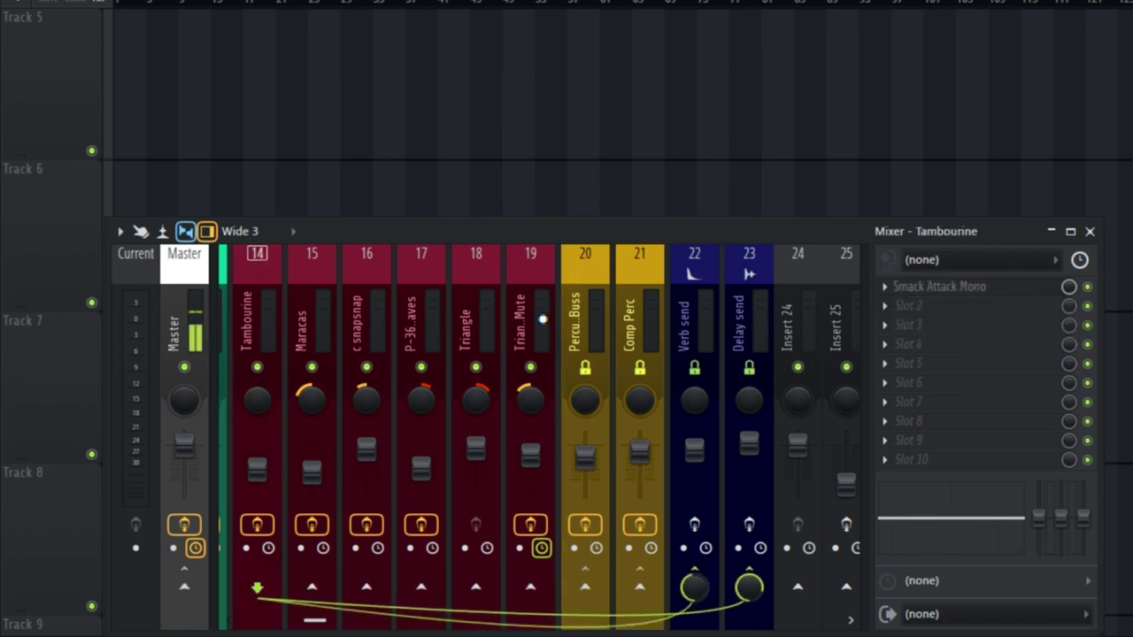
Select mixer tracks 14 to 19 and route them to the Percussion Buss track only
{"action": "left_click_drag", "start_coordinate": [542, 319], "coordinate": [271, 301]}
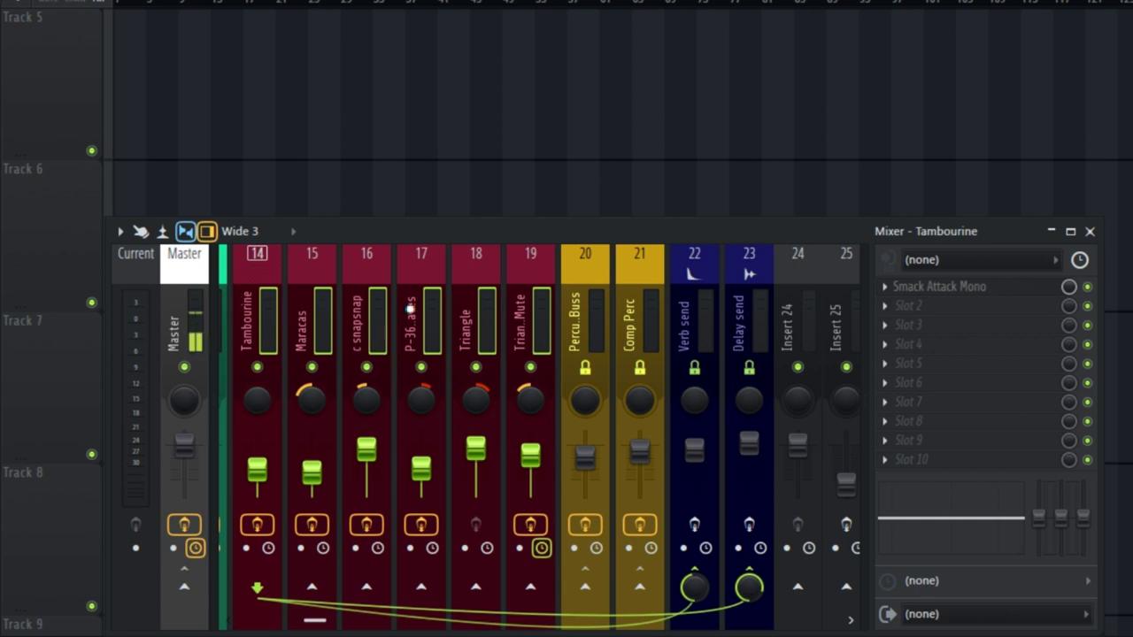
{"action": "right_click", "coordinate": [585, 589]}
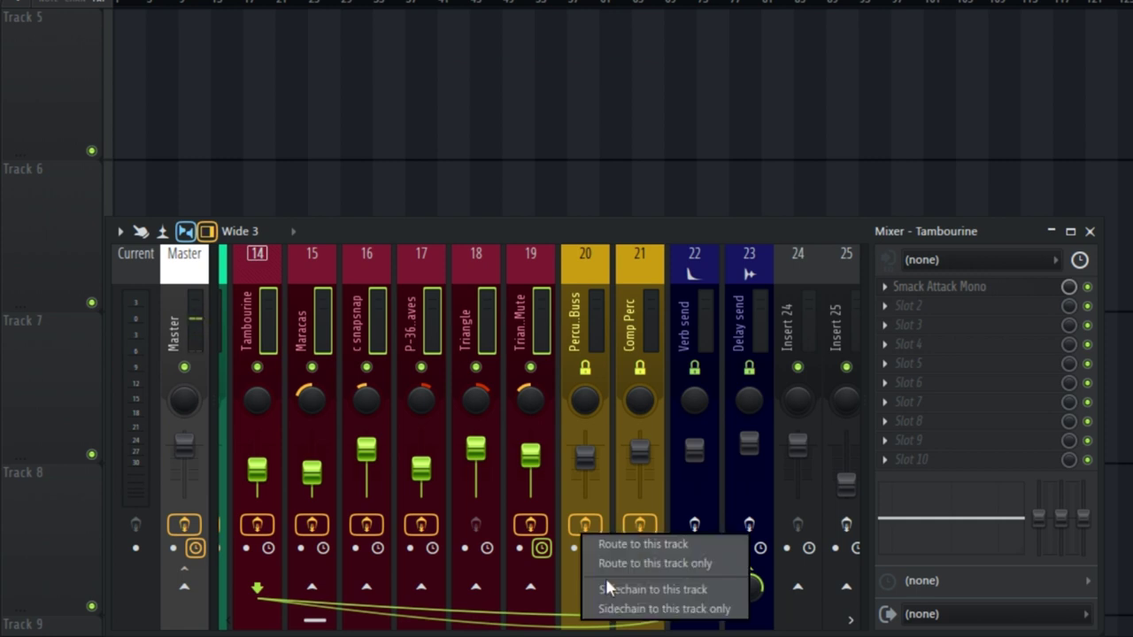
{"action": "left_click", "coordinate": [693, 563]}
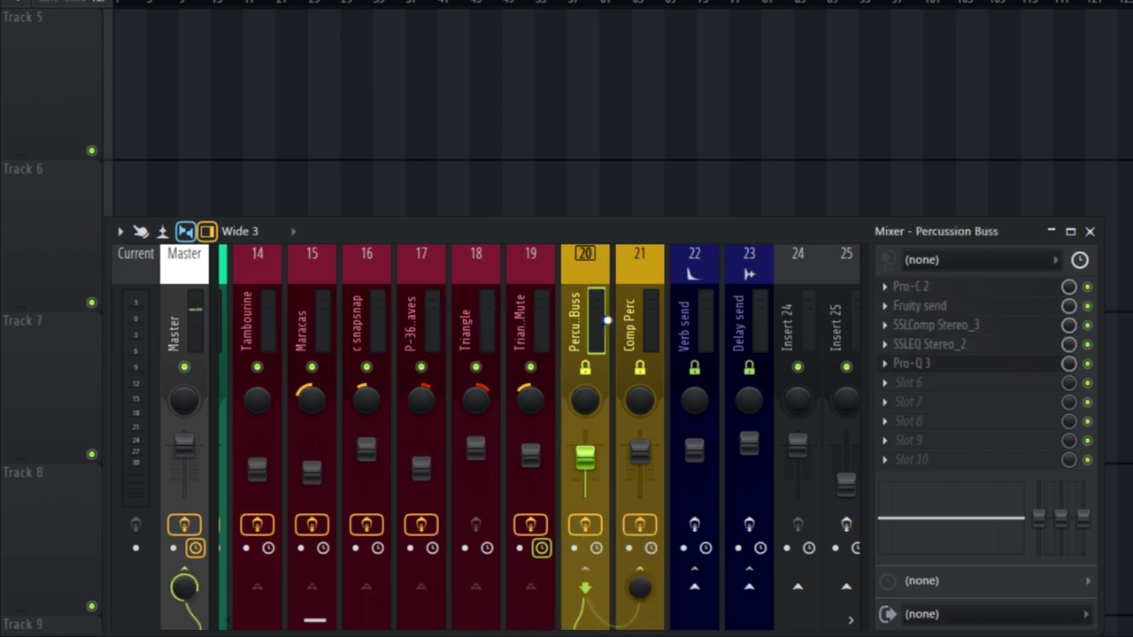
Open Pro-C 2 on the Percussion Buss, raise its threshold to about -28 dB and set the ratio to 6.46:1
{"action": "left_click", "coordinate": [961, 290]}
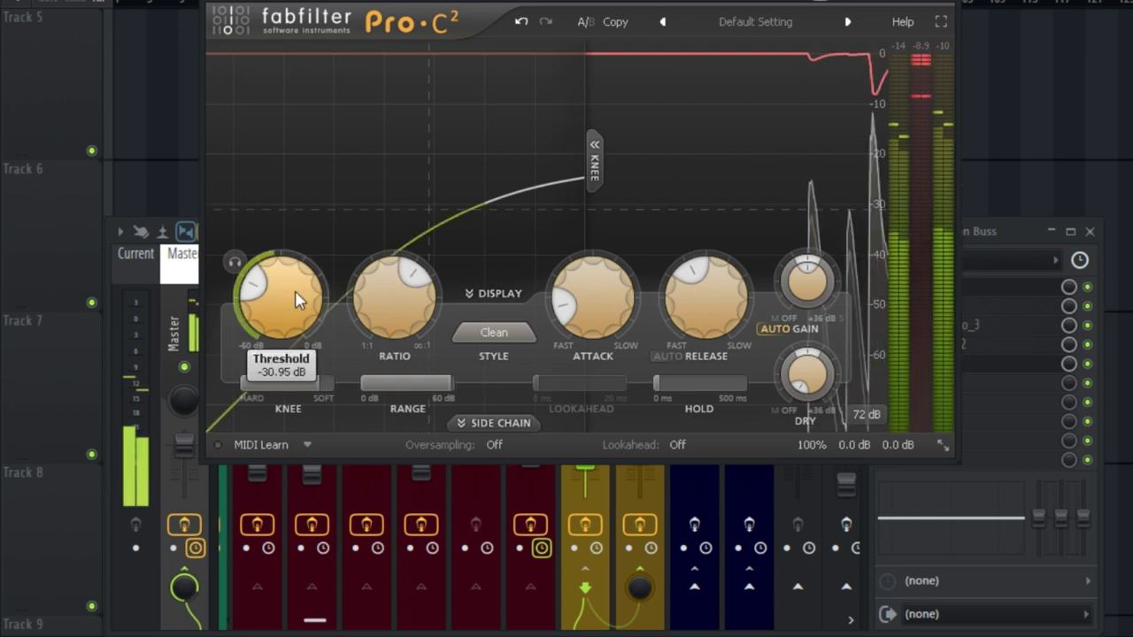
{"action": "left_click_drag", "start_coordinate": [297, 293], "coordinate": [299, 281]}
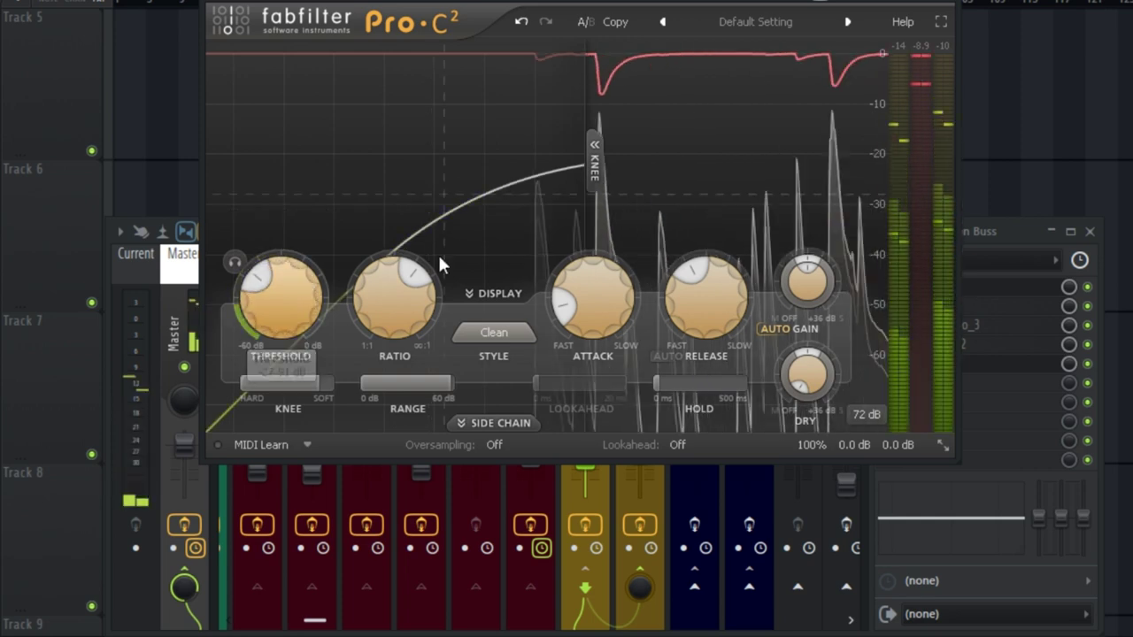
{"action": "mouse_move", "coordinate": [392, 298]}
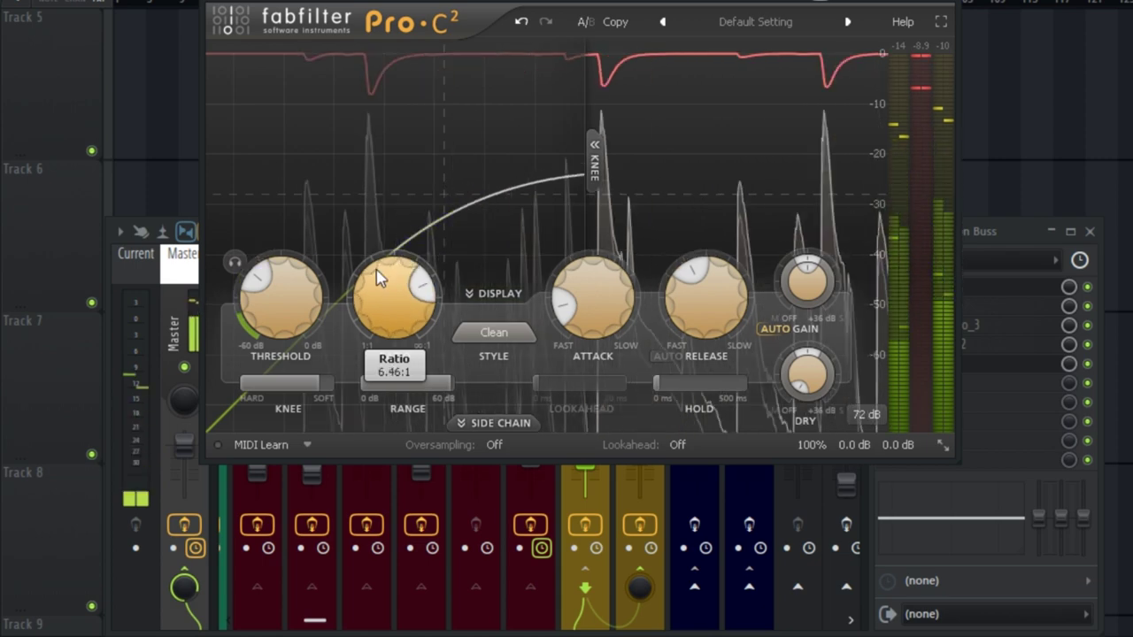
{"action": "mouse_move", "coordinate": [263, 297]}
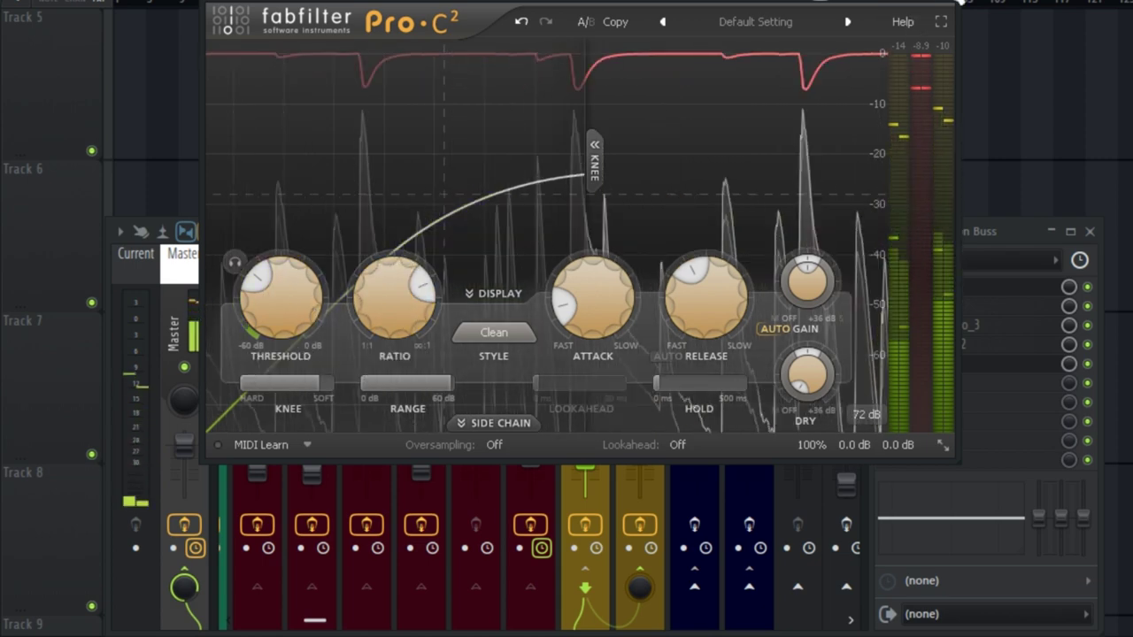
Close Pro-C 2, open SSLComp Stereo_3 on the Percussion Buss, set its make-up to 2.9 and fine-tune the threshold
{"action": "left_click", "coordinate": [961, 3]}
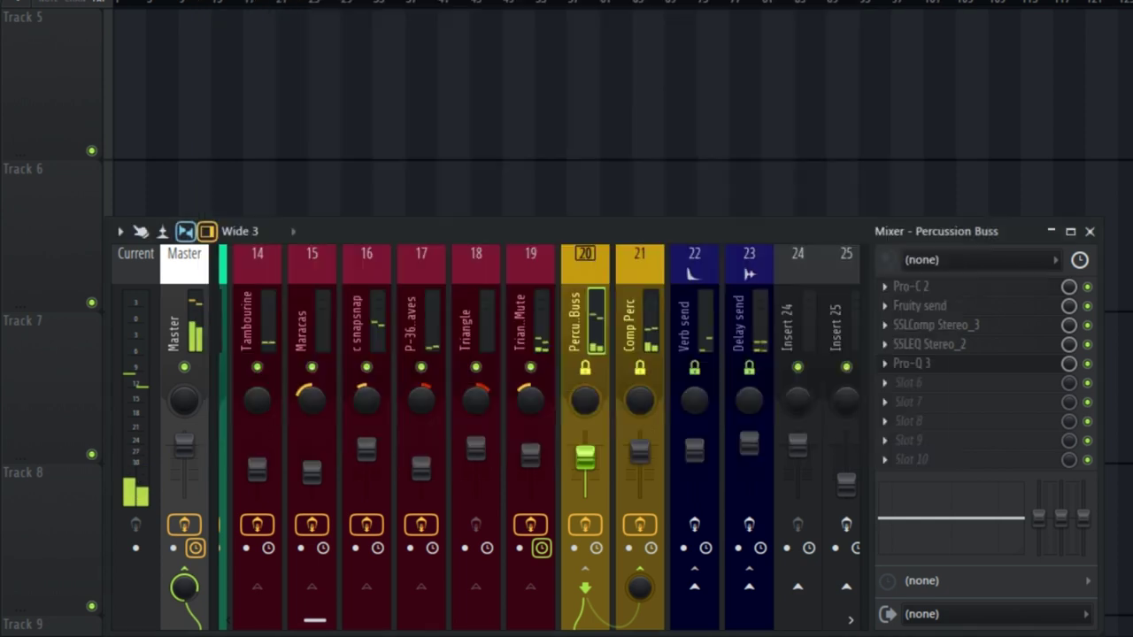
{"action": "left_click", "coordinate": [929, 328]}
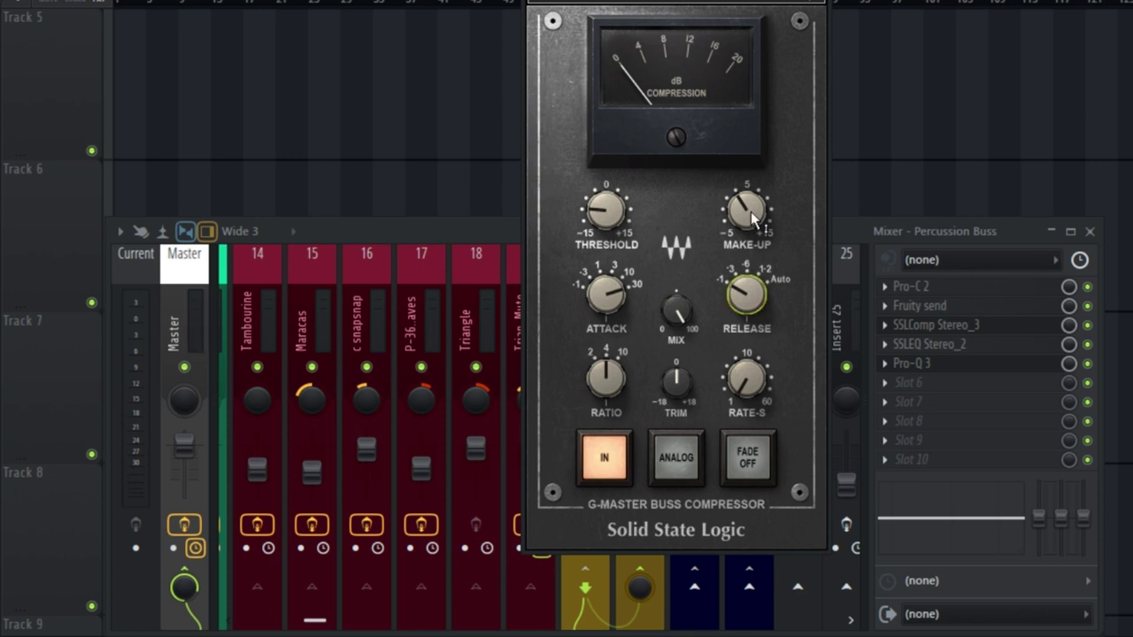
{"action": "left_click_drag", "start_coordinate": [751, 216], "coordinate": [751, 212]}
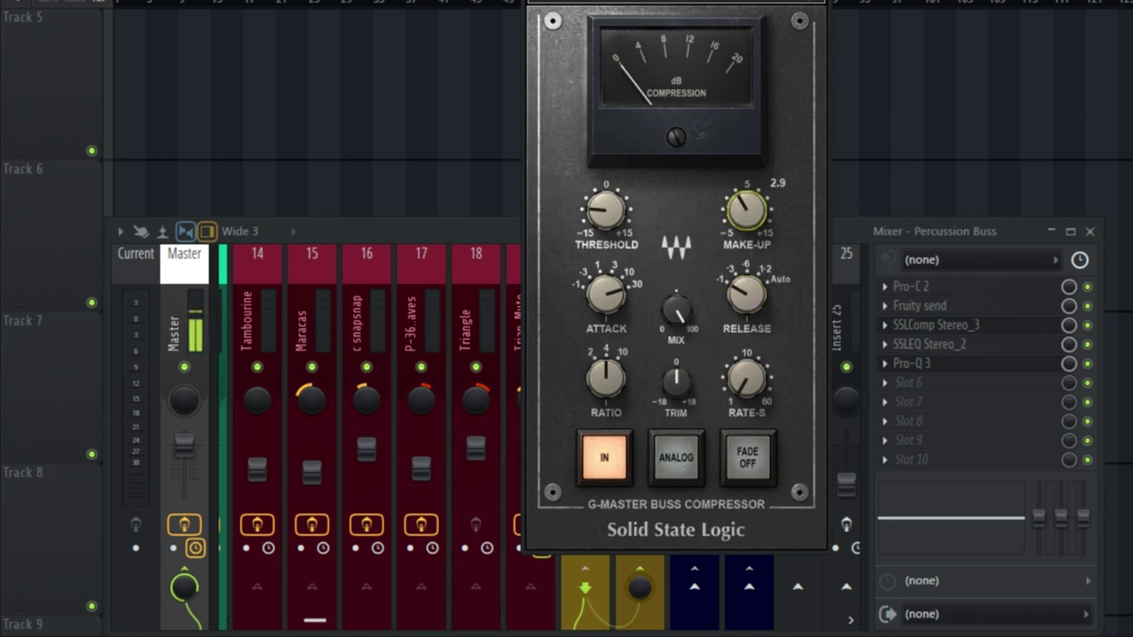
{"action": "mouse_move", "coordinate": [602, 217]}
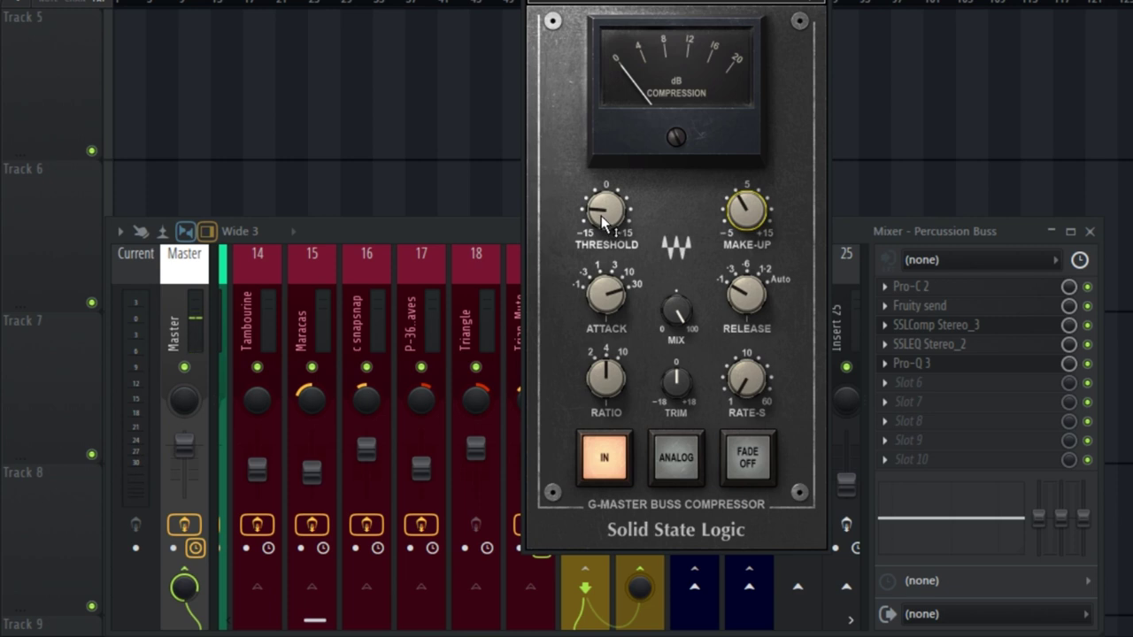
{"action": "left_click_drag", "start_coordinate": [602, 217], "coordinate": [602, 213]}
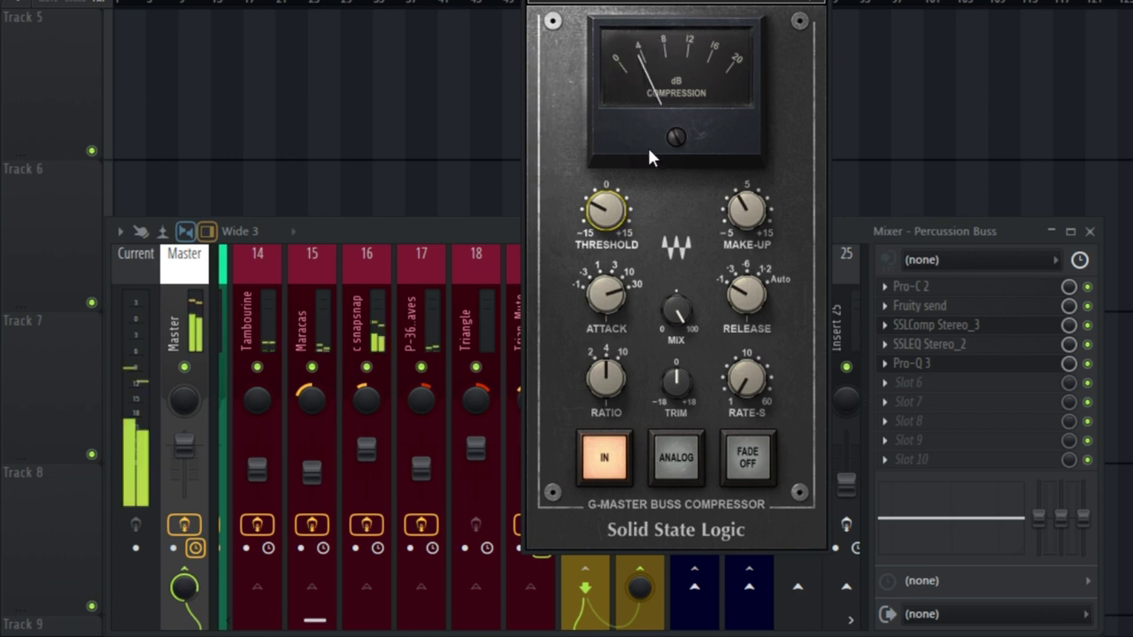
{"action": "left_click_drag", "start_coordinate": [605, 210], "coordinate": [605, 219]}
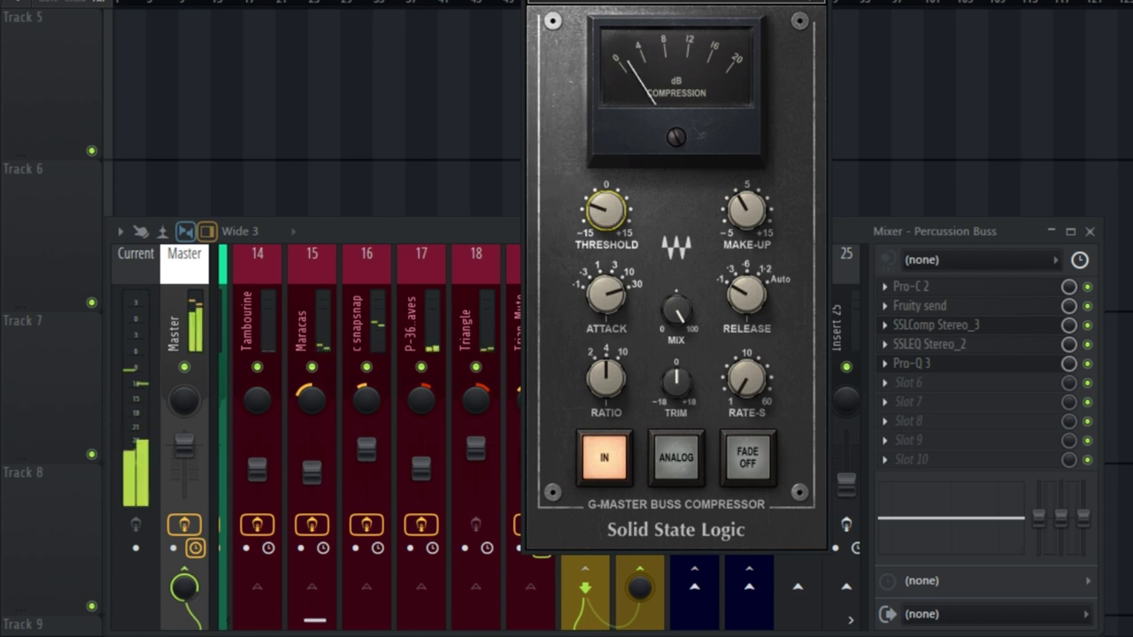
{"action": "left_click_drag", "start_coordinate": [604, 378], "coordinate": [605, 378]}
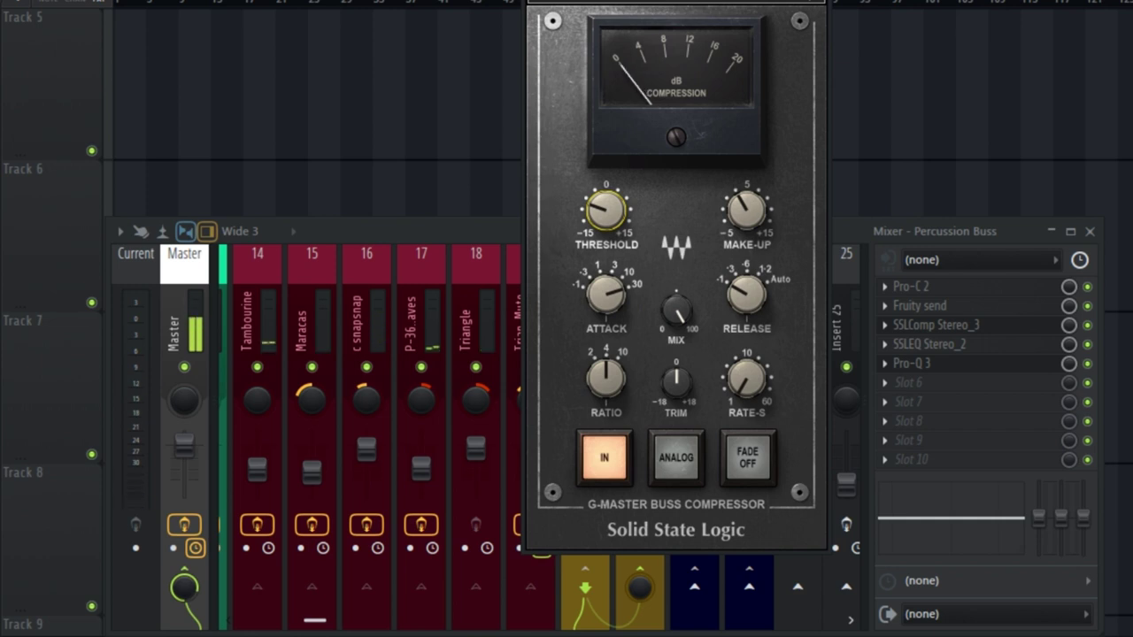
Set the HMF gain to about 7.28 and the LMF gain to 4.36 in the Percussion Buss SSL EQ, and close it
{"action": "left_click", "coordinate": [1013, 345]}
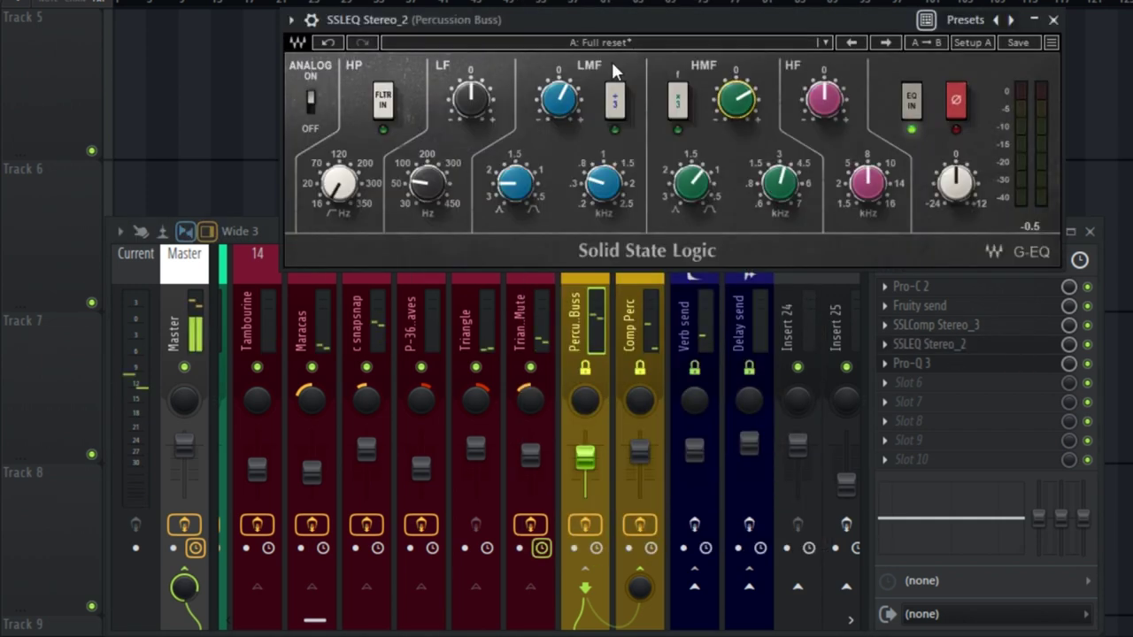
{"action": "left_click", "coordinate": [746, 110]}
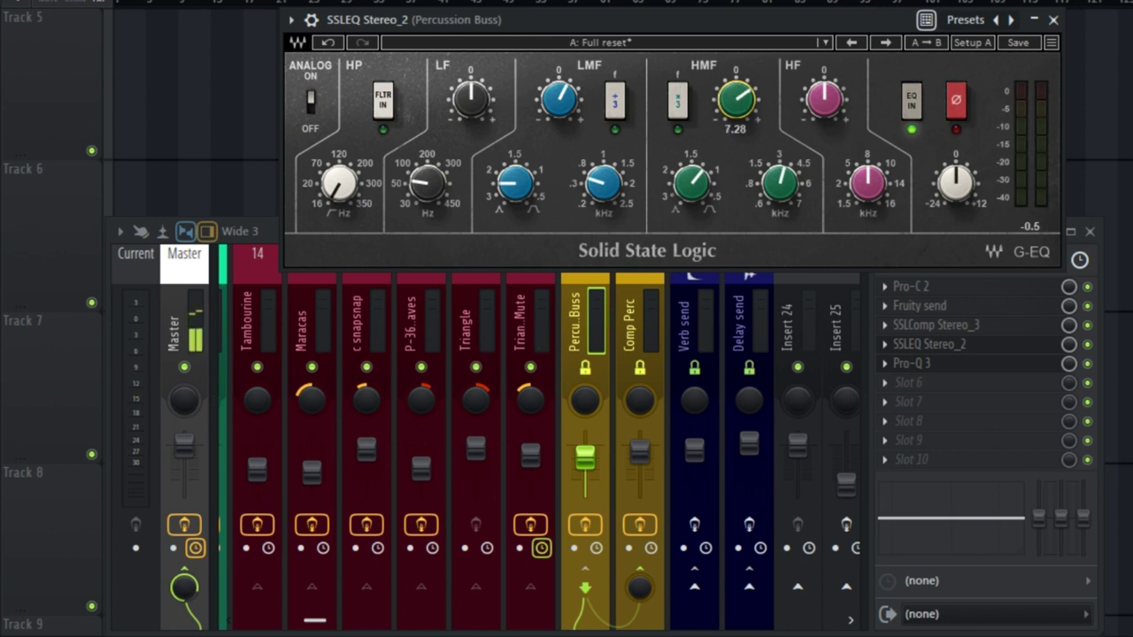
{"action": "left_click_drag", "start_coordinate": [746, 109], "coordinate": [655, 140]}
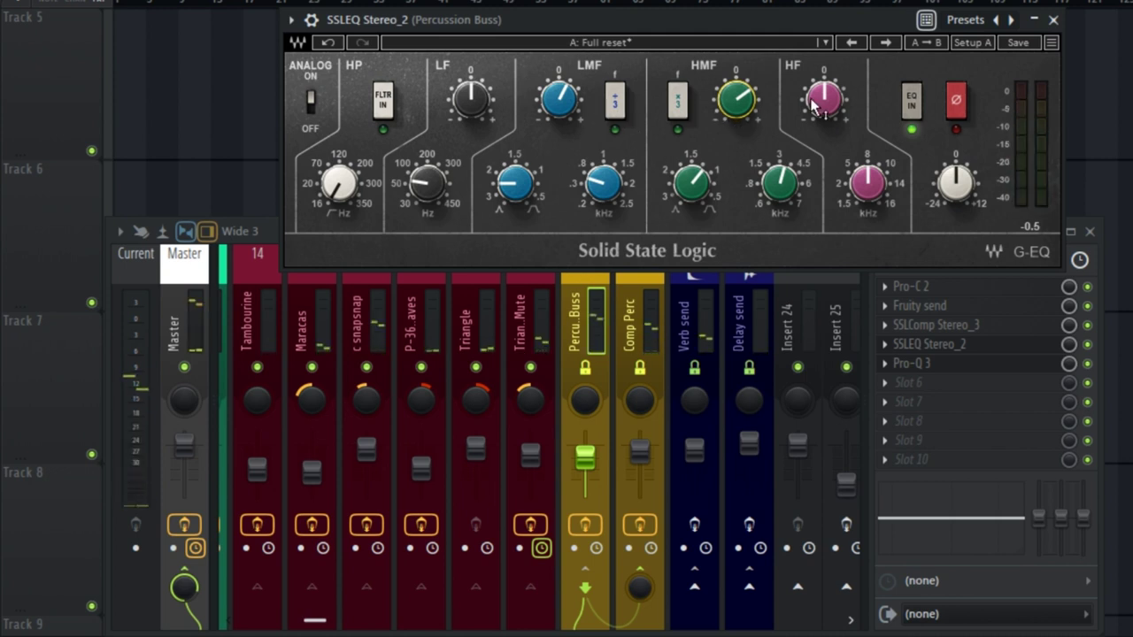
{"action": "left_click", "coordinate": [559, 99]}
{"action": "left_click_drag", "start_coordinate": [560, 99], "coordinate": [559, 92]}
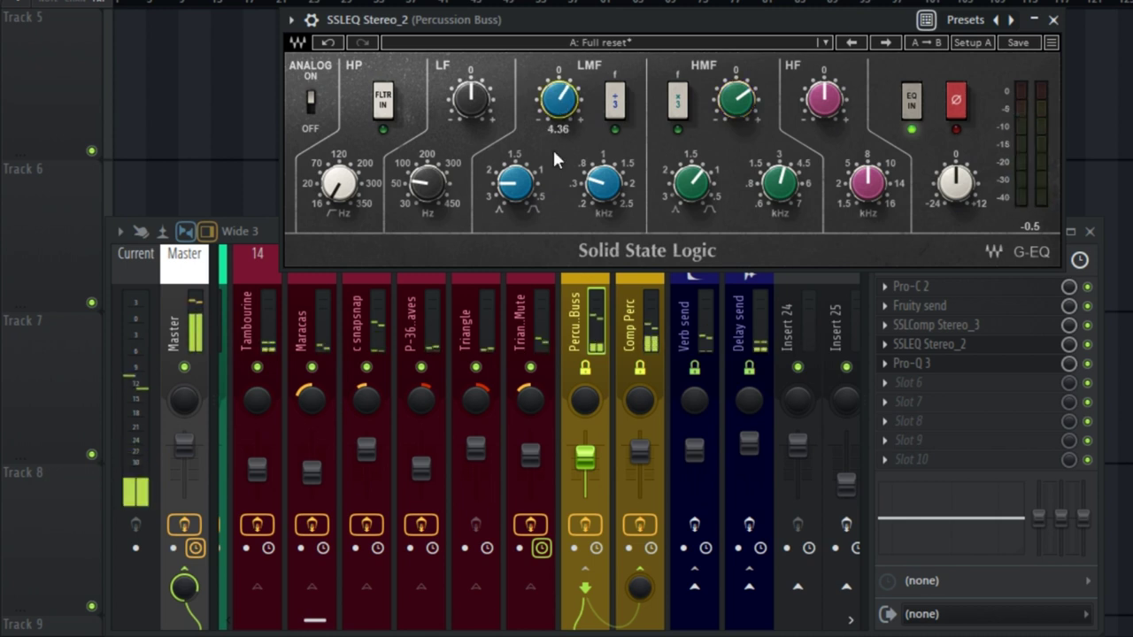
{"action": "left_click", "coordinate": [696, 188]}
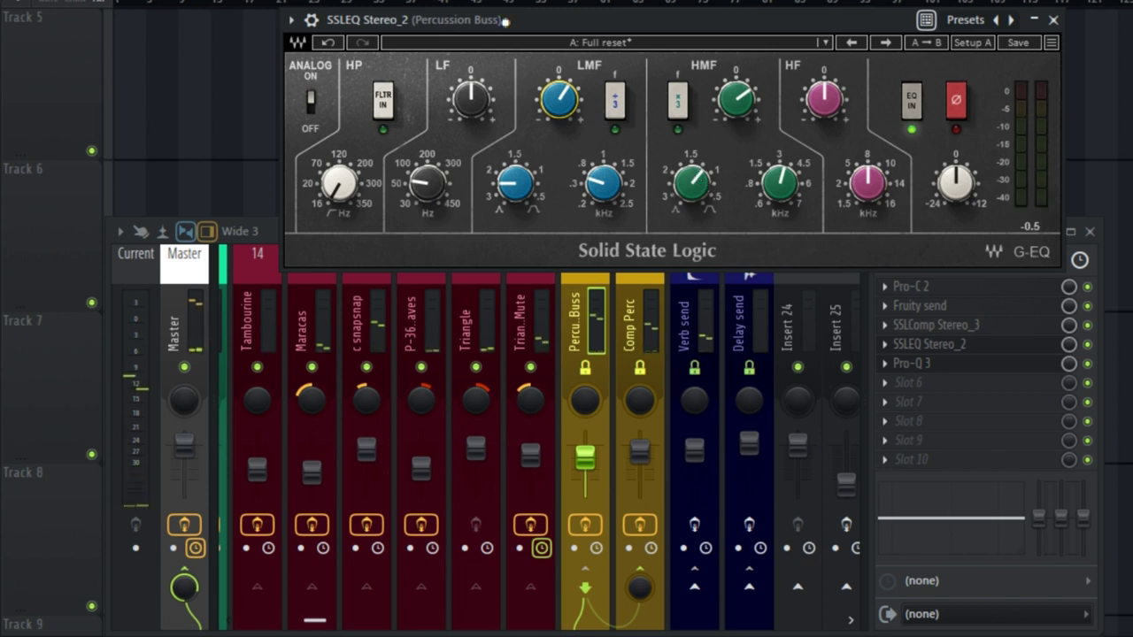
{"action": "left_click_drag", "start_coordinate": [505, 19], "coordinate": [127, 63]}
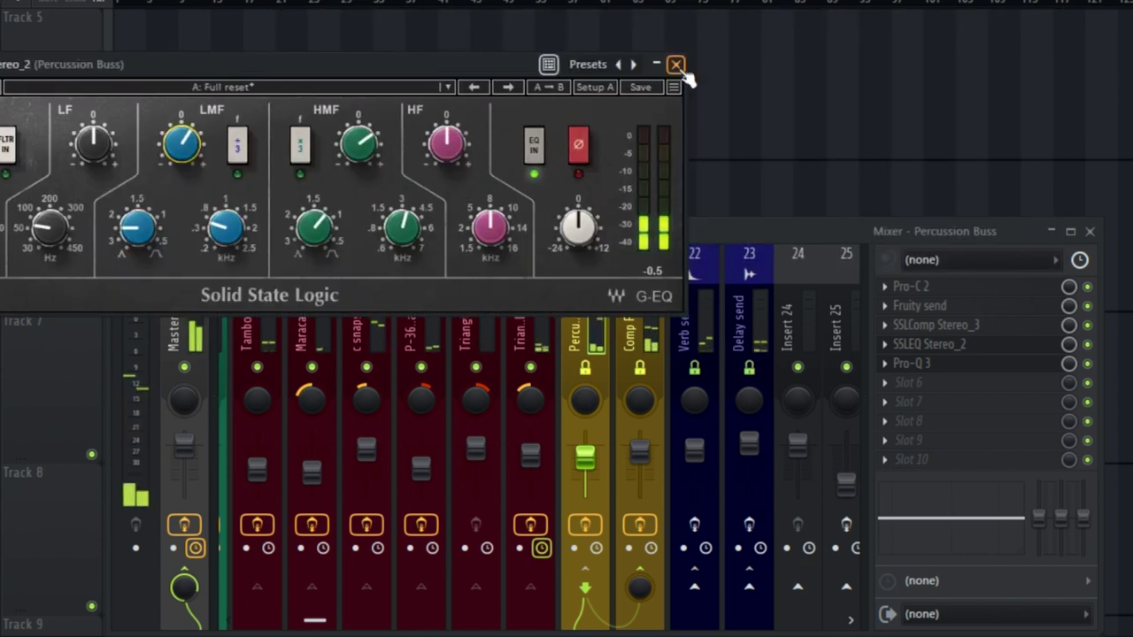
{"action": "left_click", "coordinate": [675, 63]}
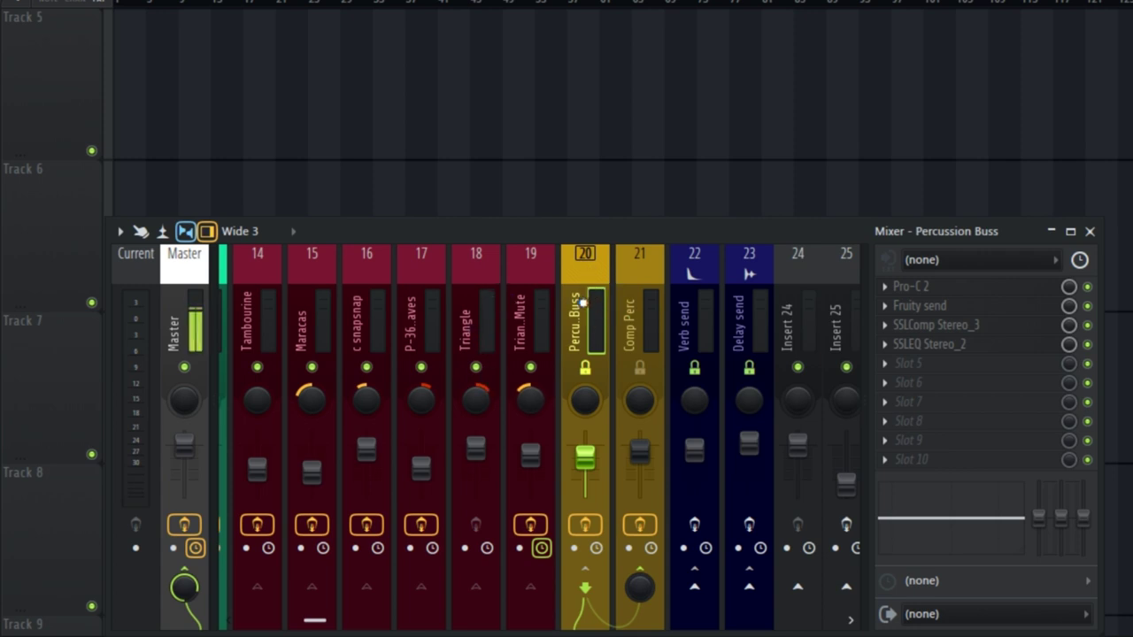
Compare the effect chains of Comp Perc and the Percussion Buss, and view the Percussion Buss's Fruity send
{"action": "left_click", "coordinate": [635, 288]}
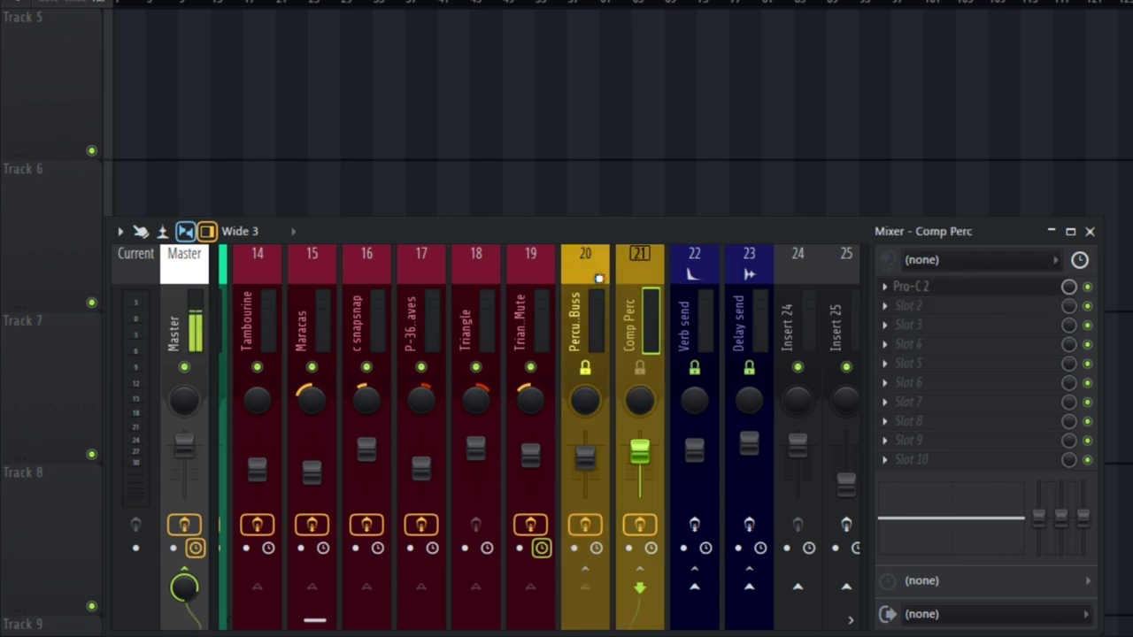
{"action": "left_click", "coordinate": [595, 287]}
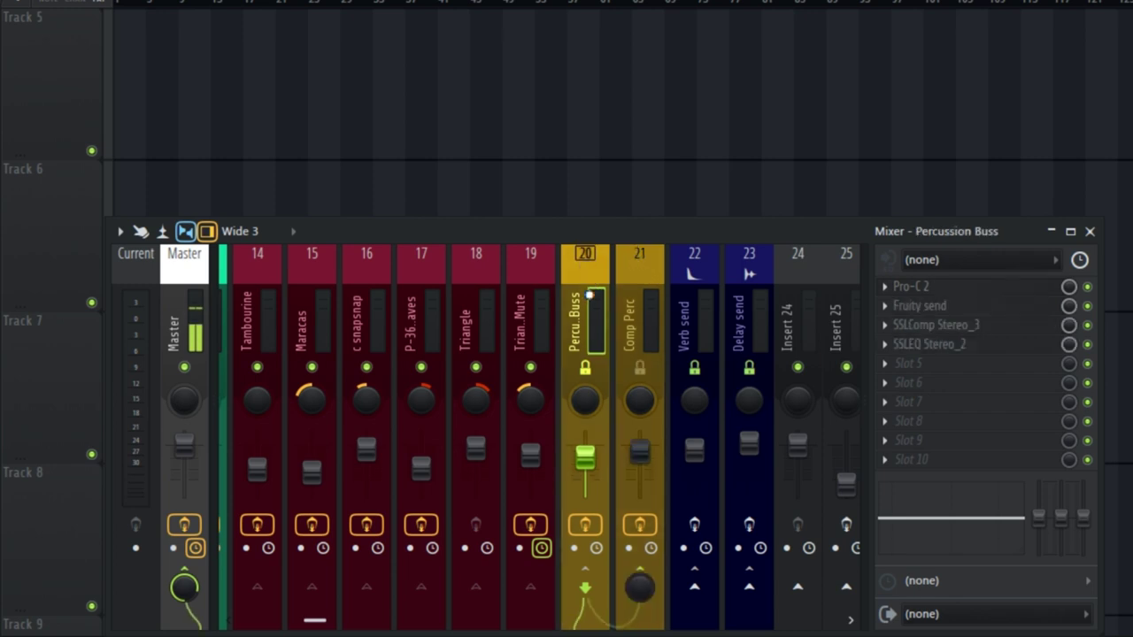
{"action": "key", "text": "Right"}
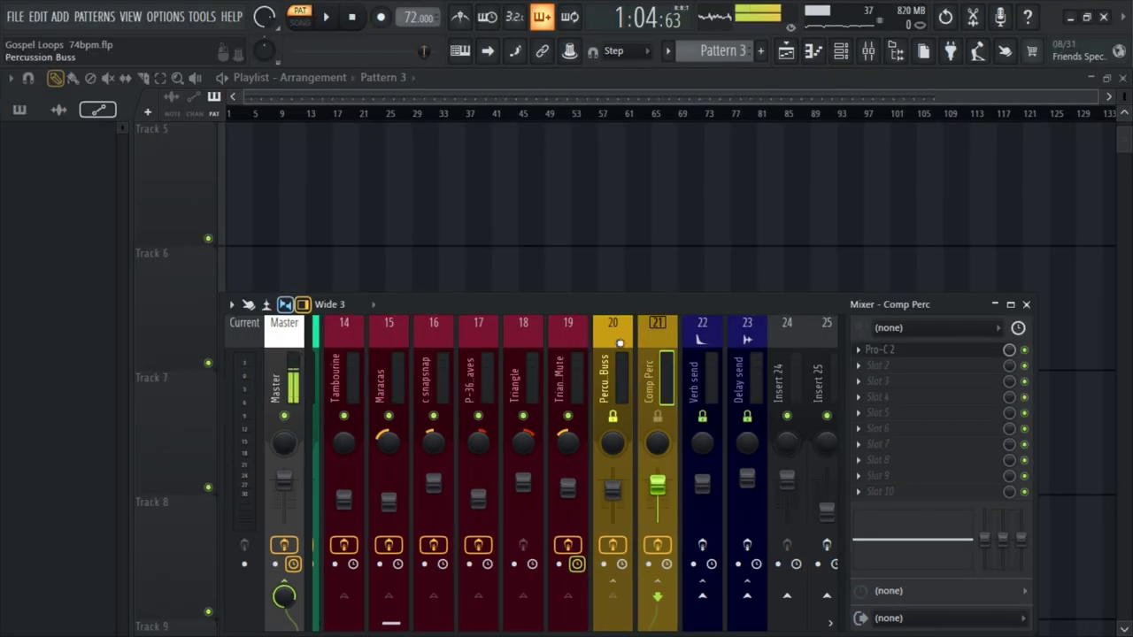
{"action": "left_click", "coordinate": [619, 343]}
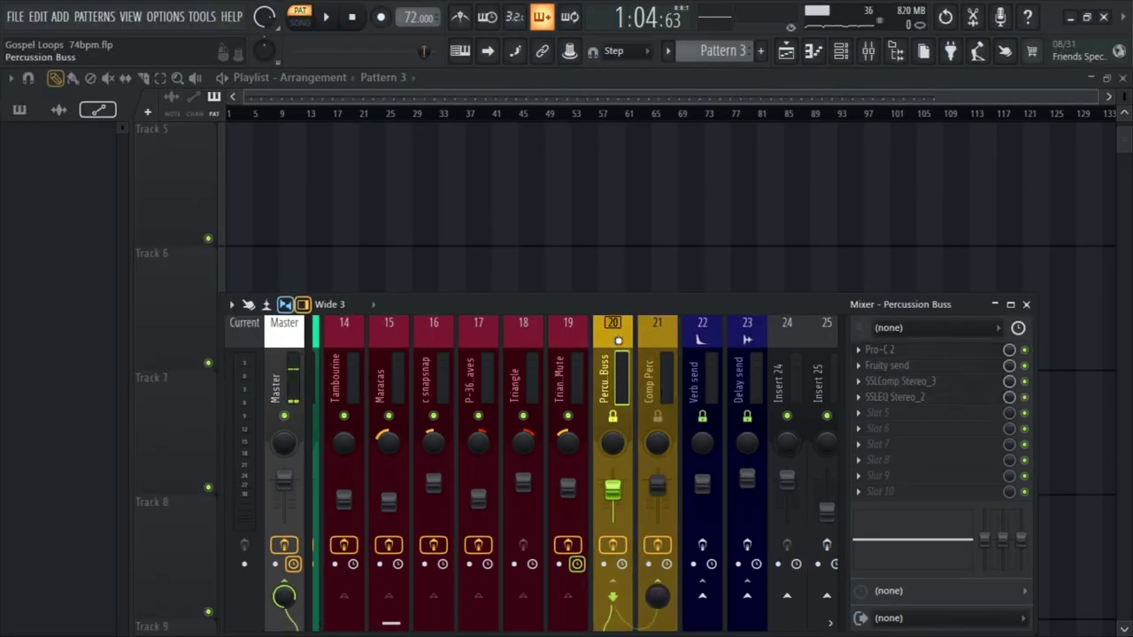
{"action": "left_click", "coordinate": [900, 369]}
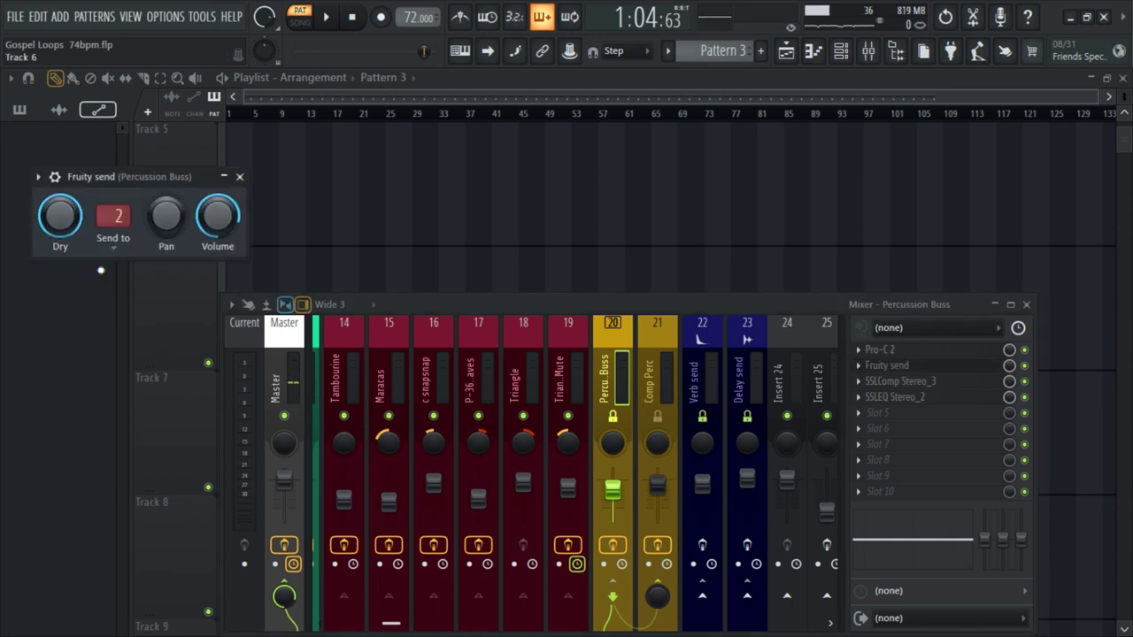
Disable the Percussion Buss send to Comp Perc and sidechain the Percussion Buss to the Comp Perc track instead
{"action": "left_click", "coordinate": [622, 364]}
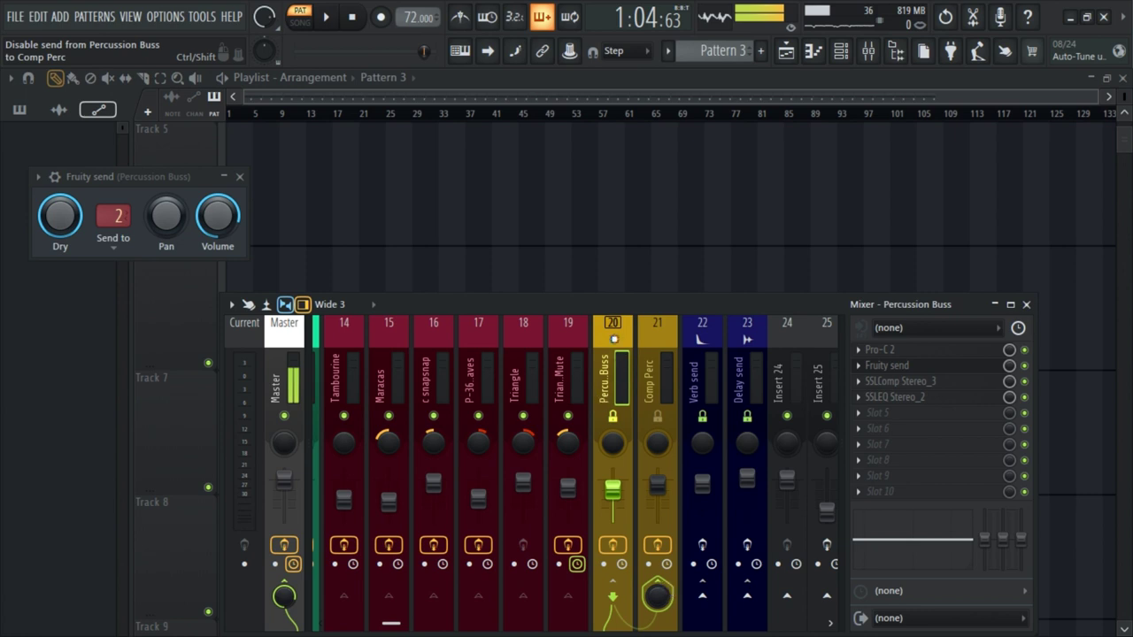
{"action": "left_click", "coordinate": [658, 596]}
{"action": "left_click", "coordinate": [687, 407]}
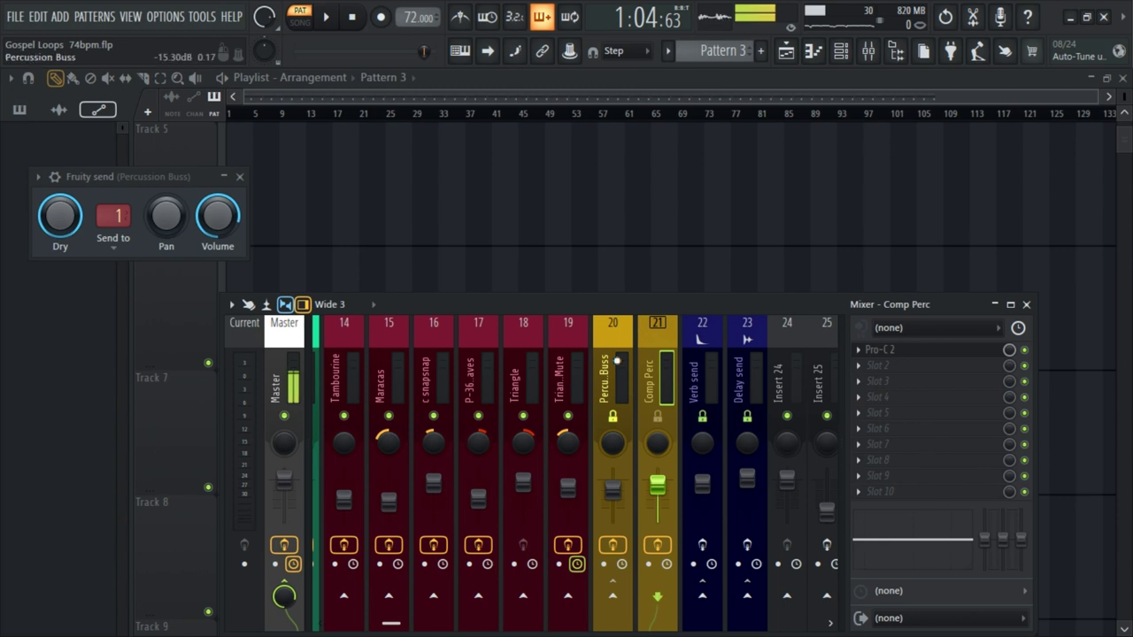
{"action": "right_click", "coordinate": [661, 601]}
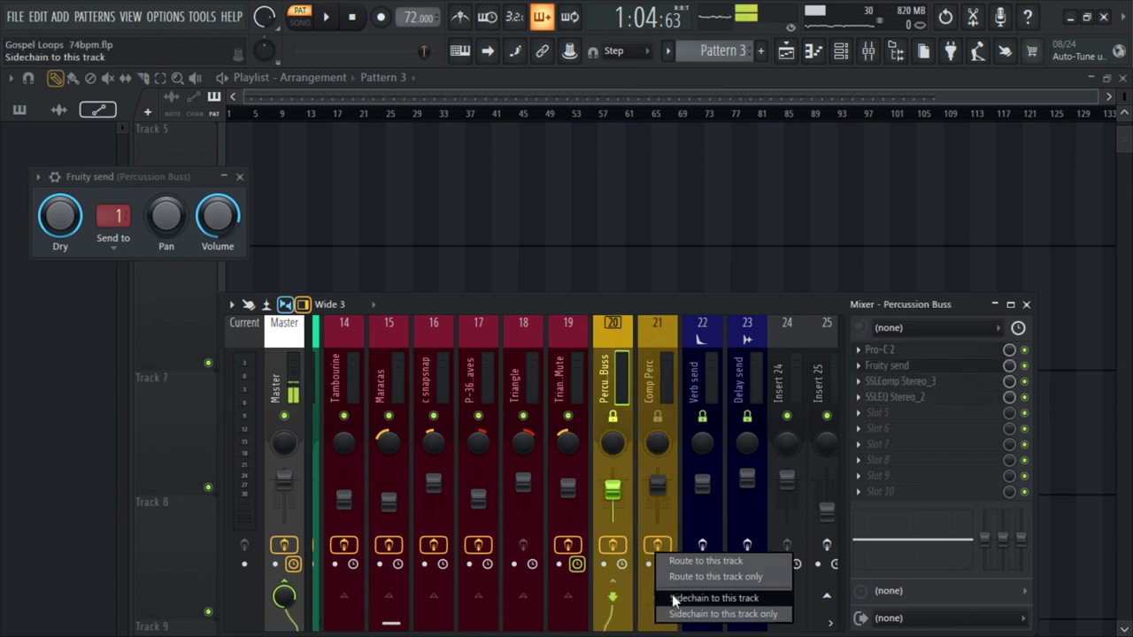
{"action": "left_click", "coordinate": [690, 602]}
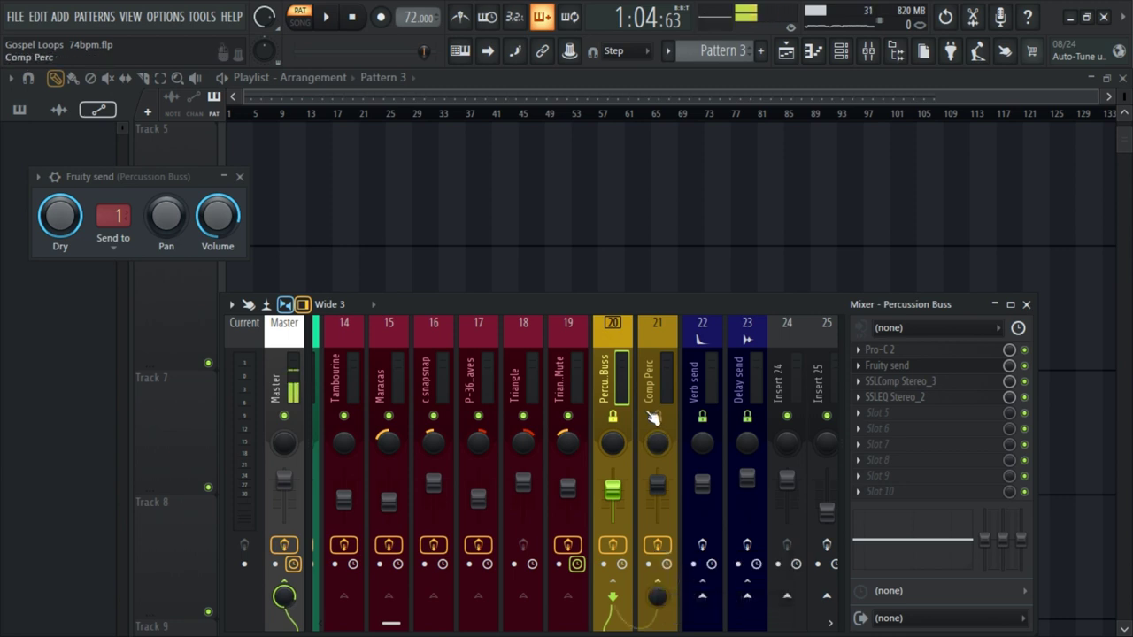
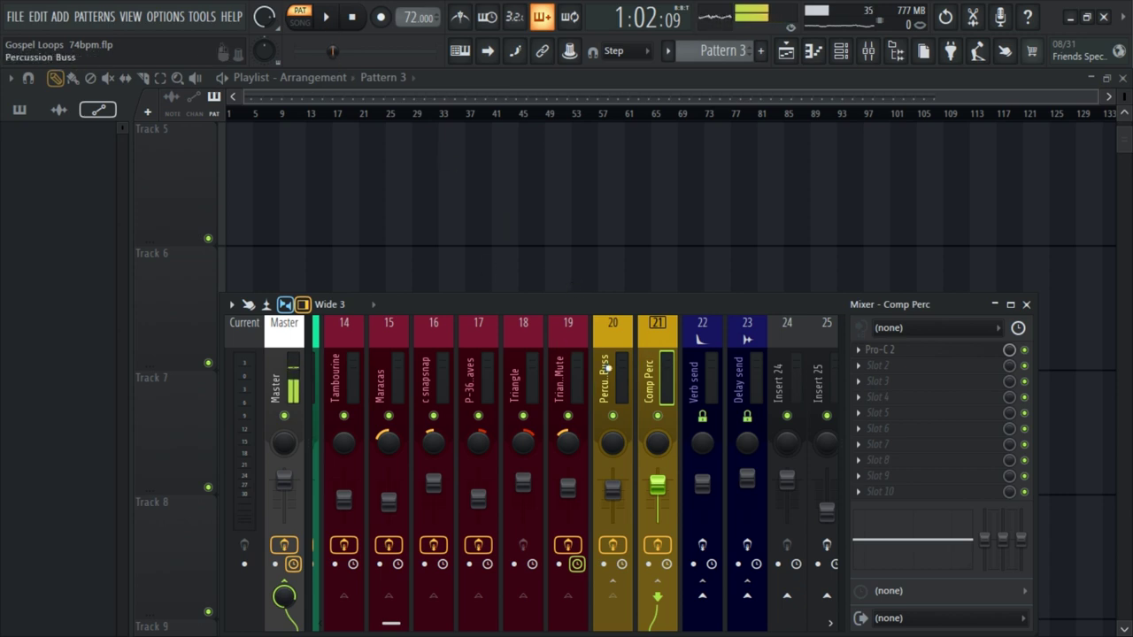
Mute the Percussion Buss during playback, audition Comp Perc by muting and unmuting it, and select Comp Perc
{"action": "left_click", "coordinate": [608, 369]}
{"action": "left_click", "coordinate": [326, 16]}
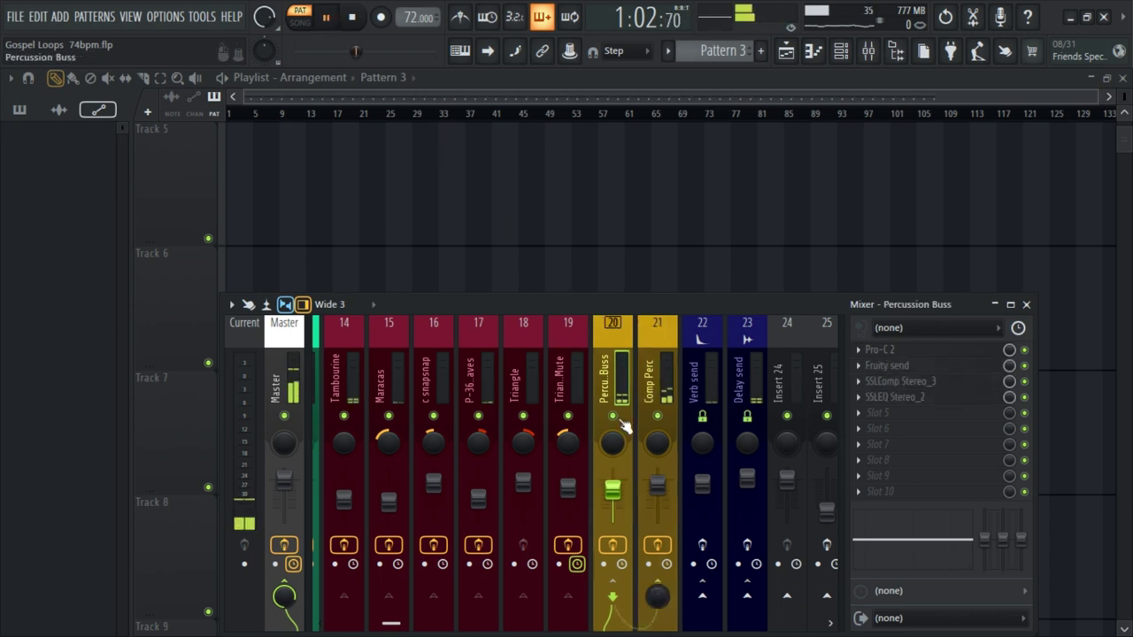
{"action": "left_click", "coordinate": [613, 415]}
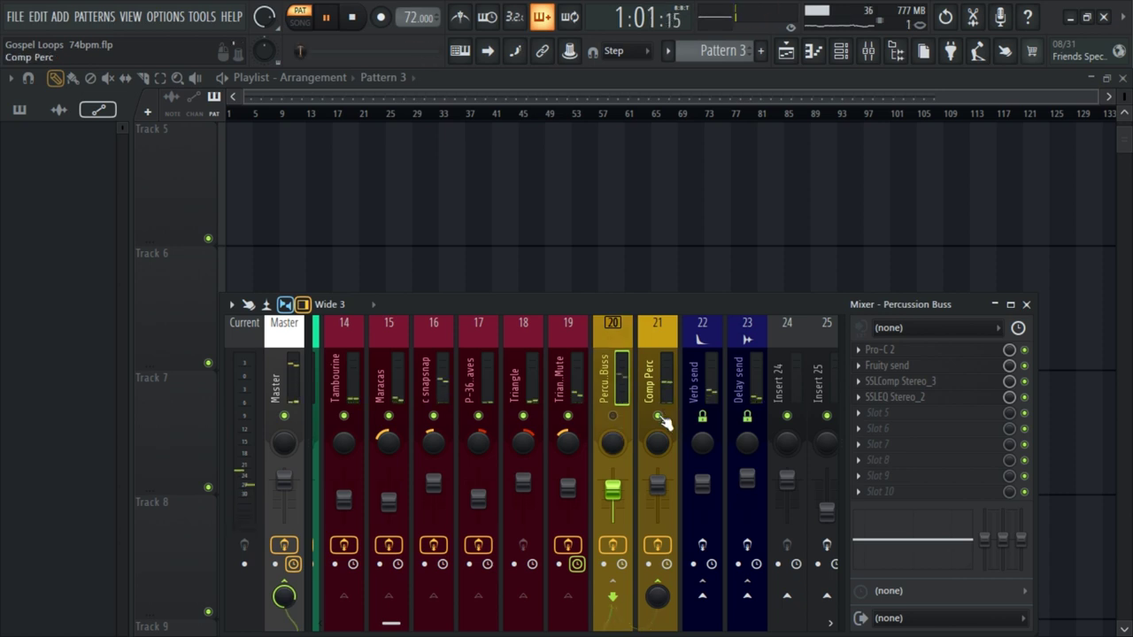
{"action": "left_click", "coordinate": [657, 416]}
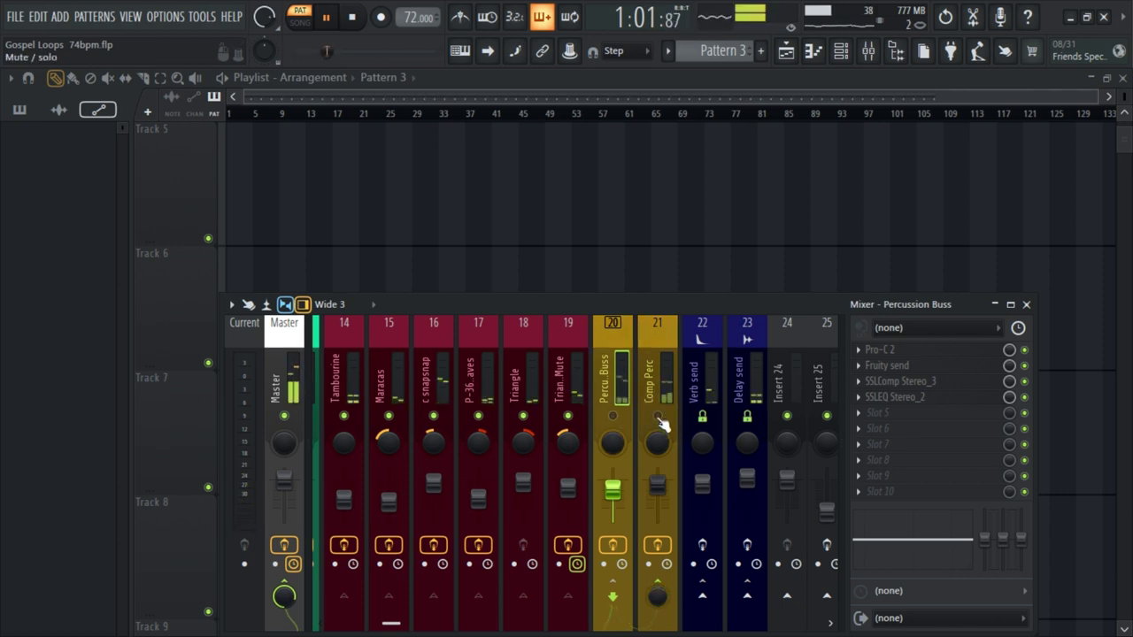
{"action": "left_click", "coordinate": [657, 416]}
{"action": "left_click", "coordinate": [658, 376]}
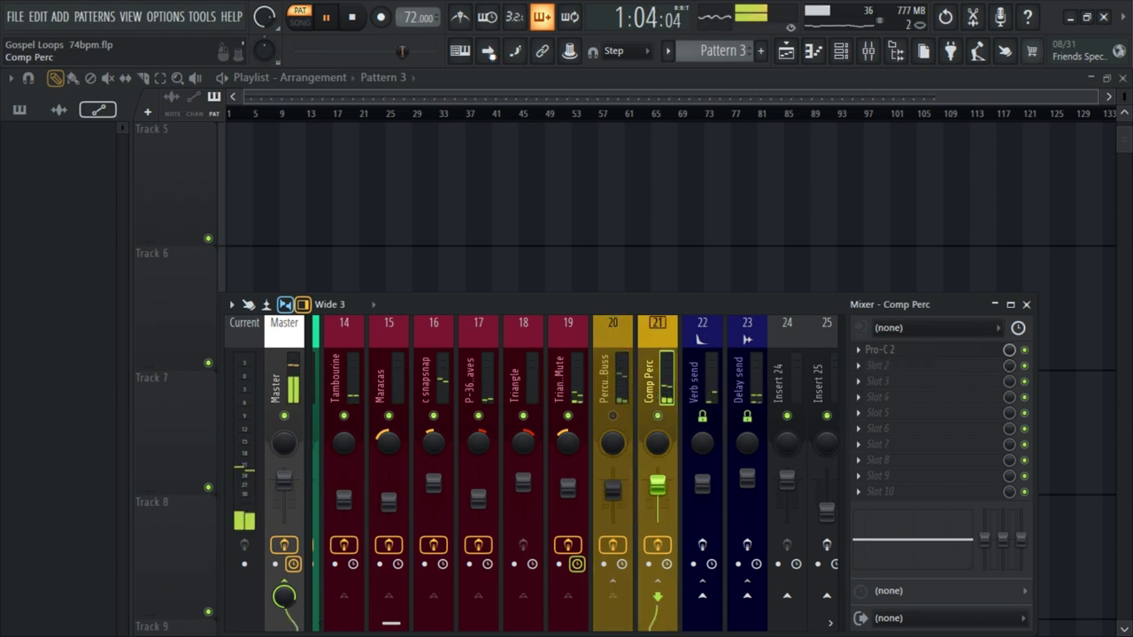
{"action": "left_click", "coordinate": [325, 16]}
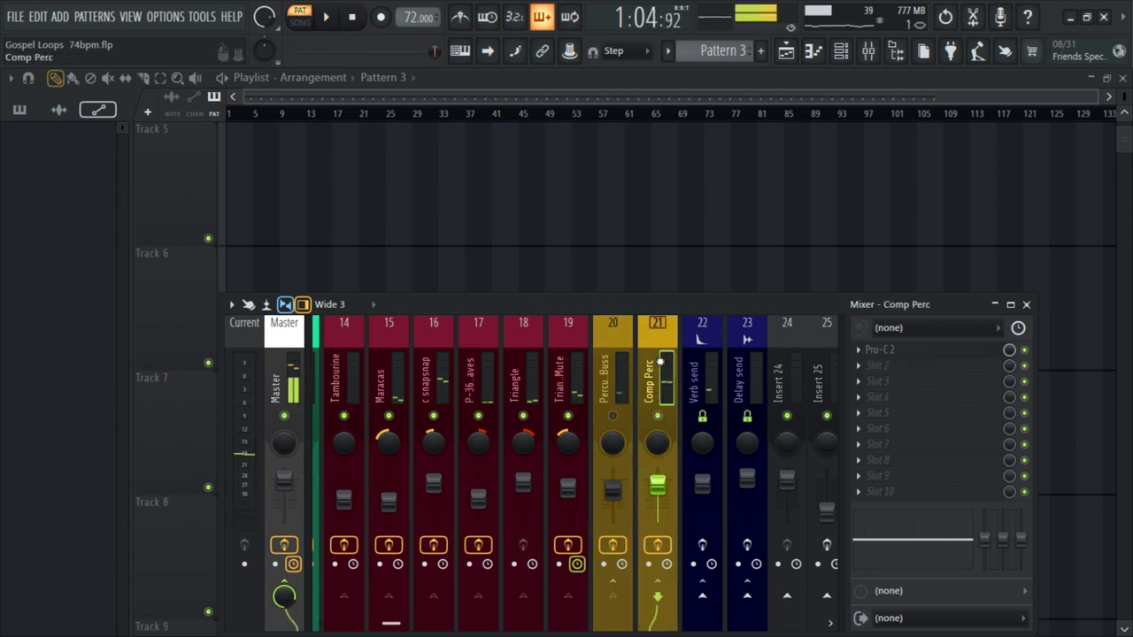
Open Pro-C 2 on Comp Perc, lower its threshold for heavier compression during playback, and close the plugin
{"action": "left_click", "coordinate": [936, 350]}
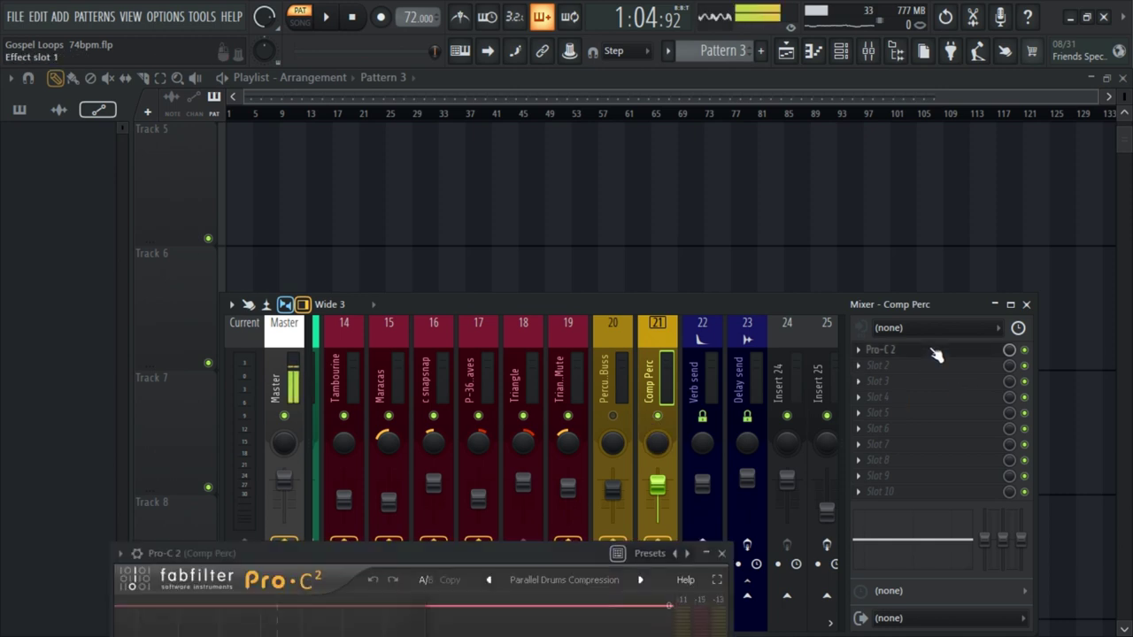
{"action": "left_click_drag", "start_coordinate": [483, 555], "coordinate": [604, 135]}
{"action": "key", "text": "space"}
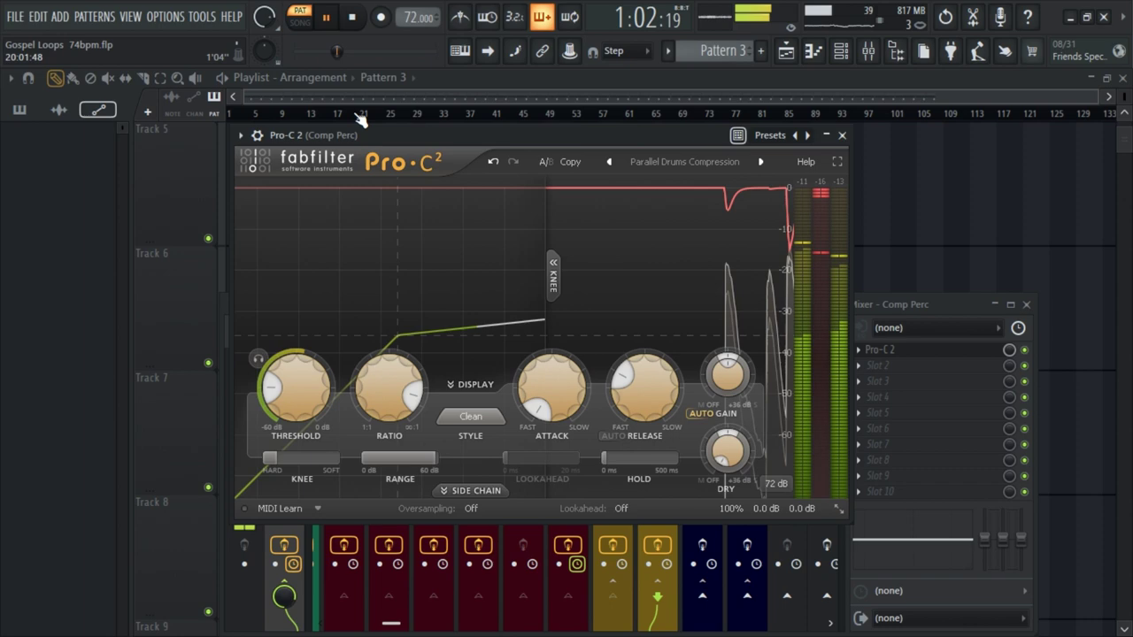
{"action": "left_click_drag", "start_coordinate": [292, 382], "coordinate": [286, 403]}
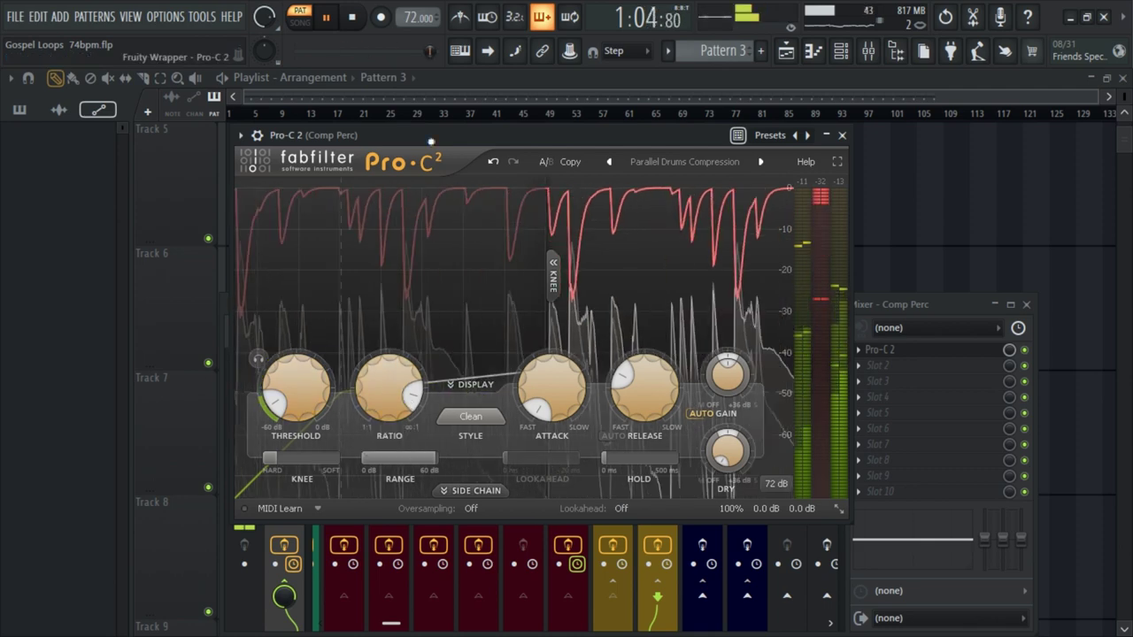
{"action": "left_click_drag", "start_coordinate": [431, 139], "coordinate": [431, 149]}
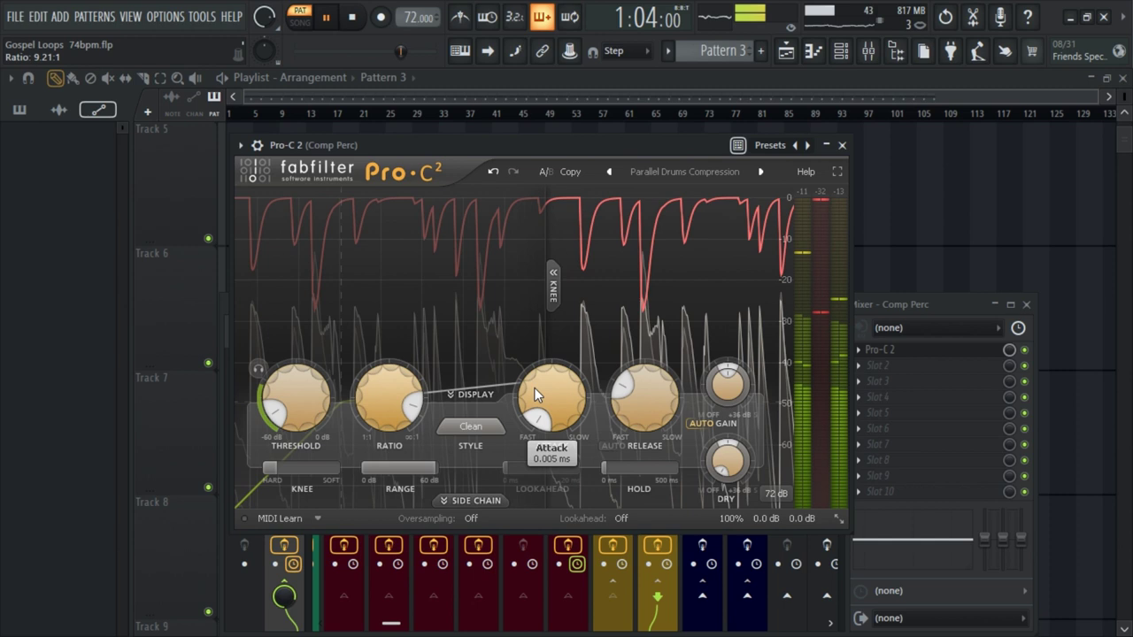
{"action": "left_click", "coordinate": [842, 145]}
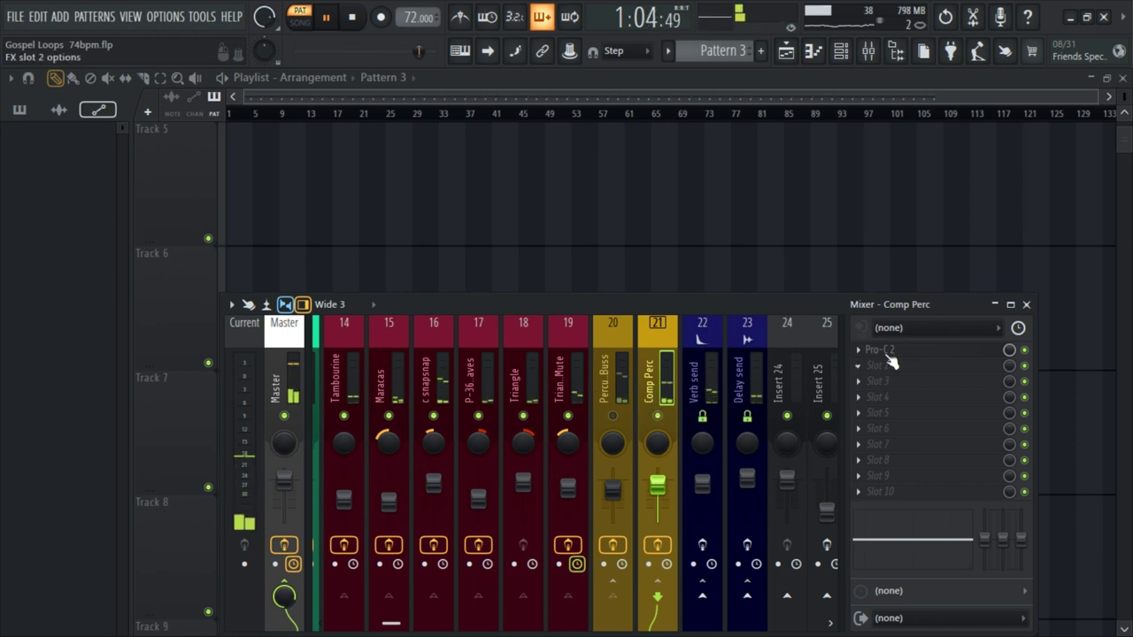
{"action": "key", "text": "space"}
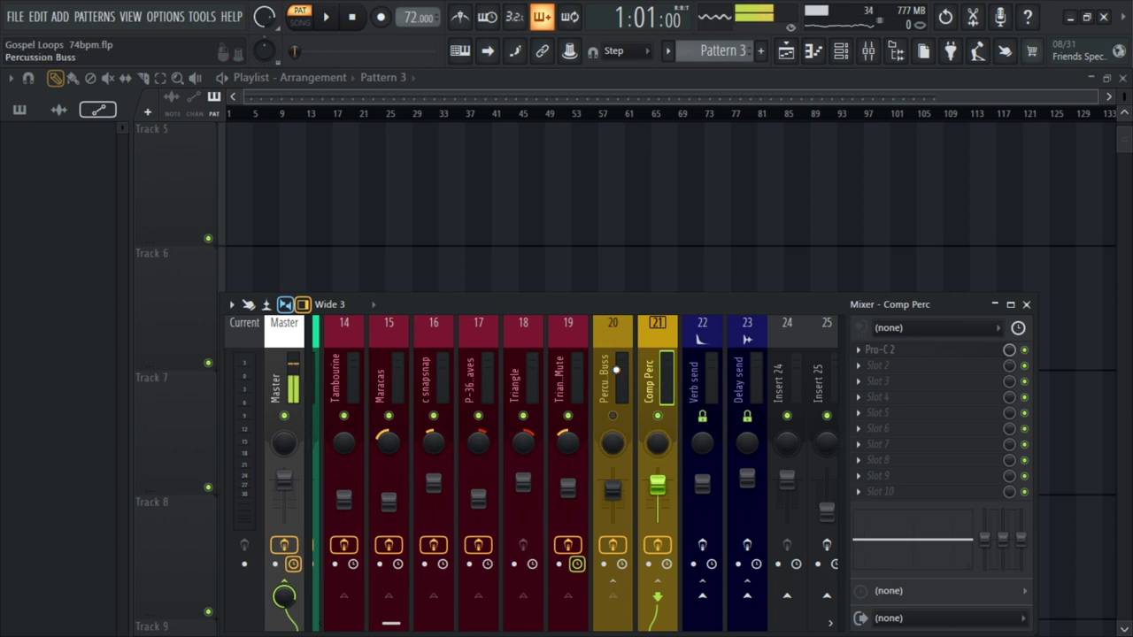
Unmute the Percussion Buss, pull its fader down, and raise it back to about -7.7 dB during playback to blend with Comp Perc
{"action": "left_click", "coordinate": [616, 380]}
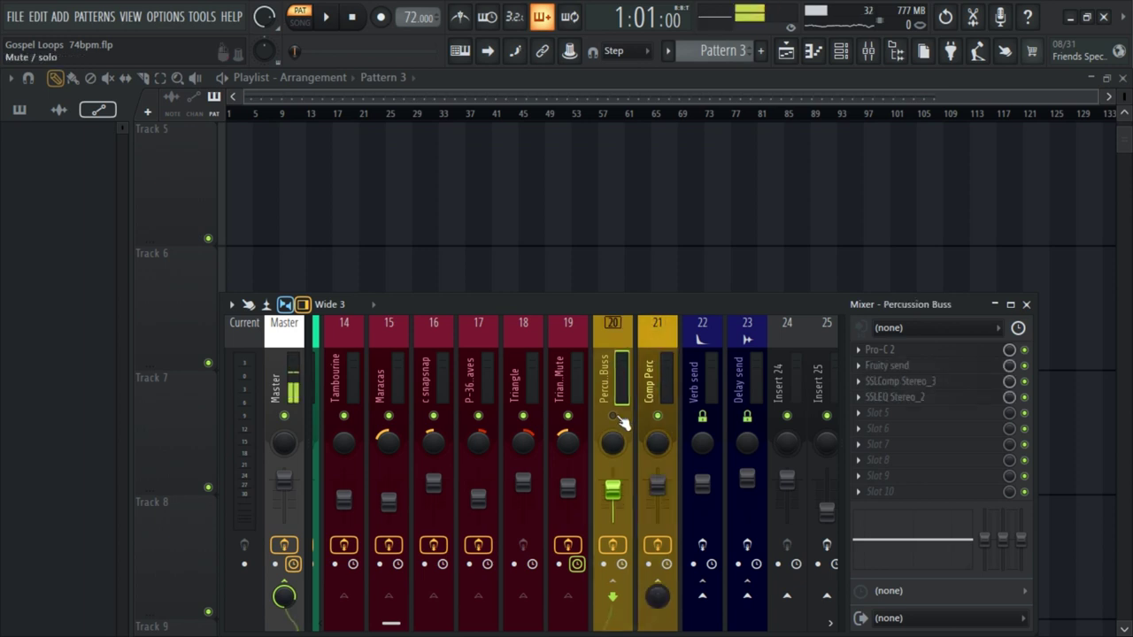
{"action": "left_click_drag", "start_coordinate": [612, 488], "coordinate": [613, 513]}
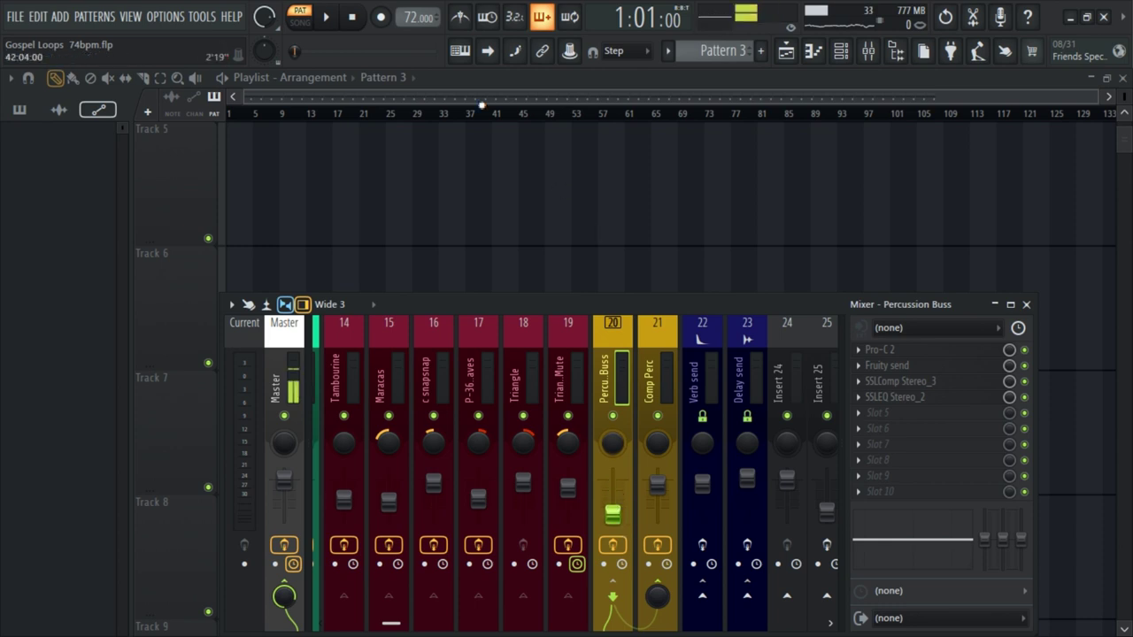
{"action": "left_click", "coordinate": [326, 17]}
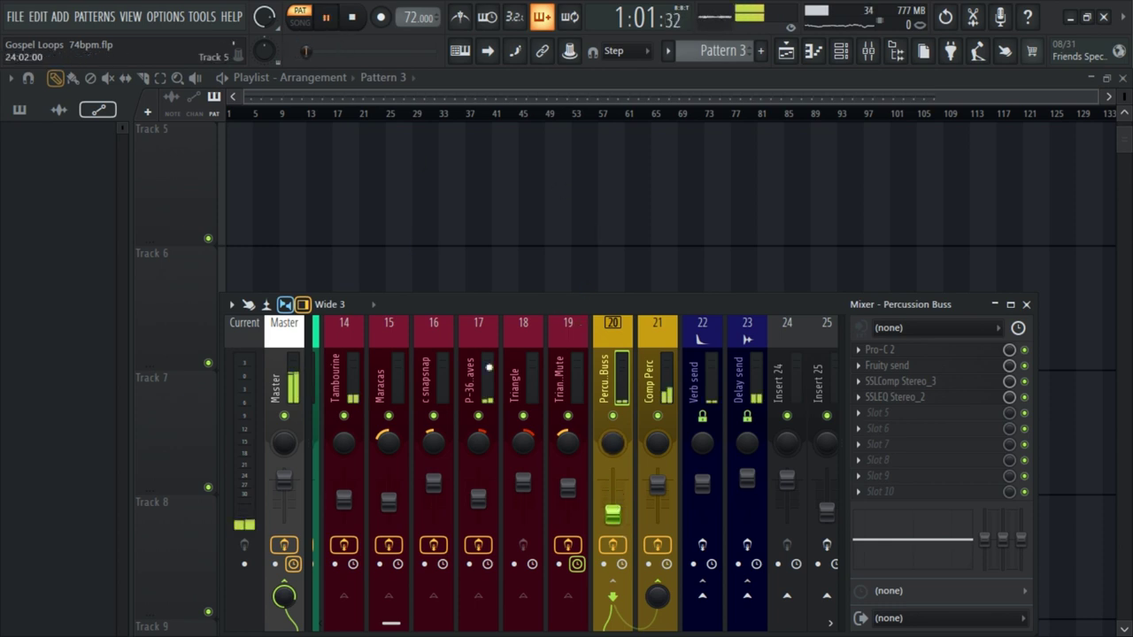
{"action": "left_click_drag", "start_coordinate": [604, 518], "coordinate": [604, 498]}
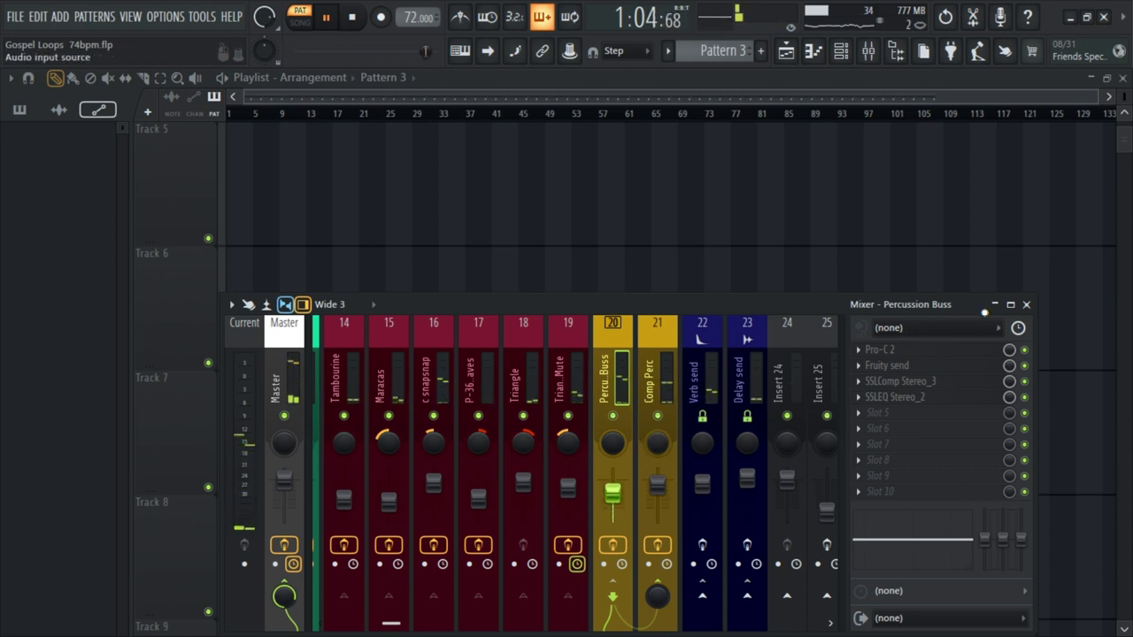
Maximize the mixer, fine-tune the Percussion Buss level to -5.6 dB during playback, and pause
{"action": "left_click", "coordinate": [1012, 305]}
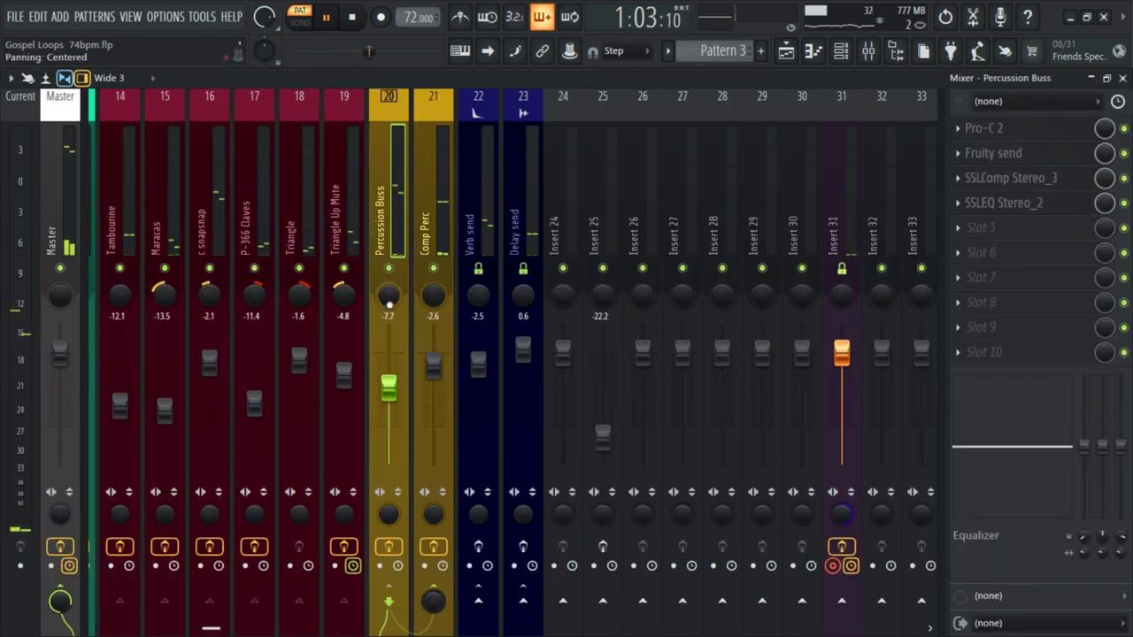
{"action": "left_click_drag", "start_coordinate": [390, 387], "coordinate": [390, 371]}
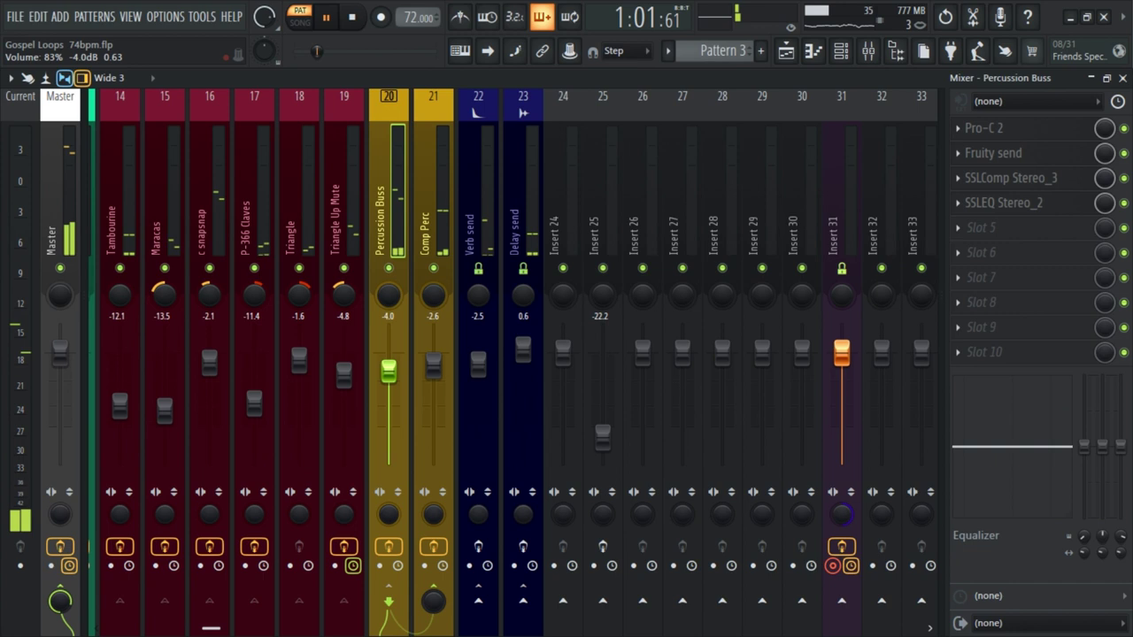
{"action": "left_click_drag", "start_coordinate": [389, 372], "coordinate": [389, 379]}
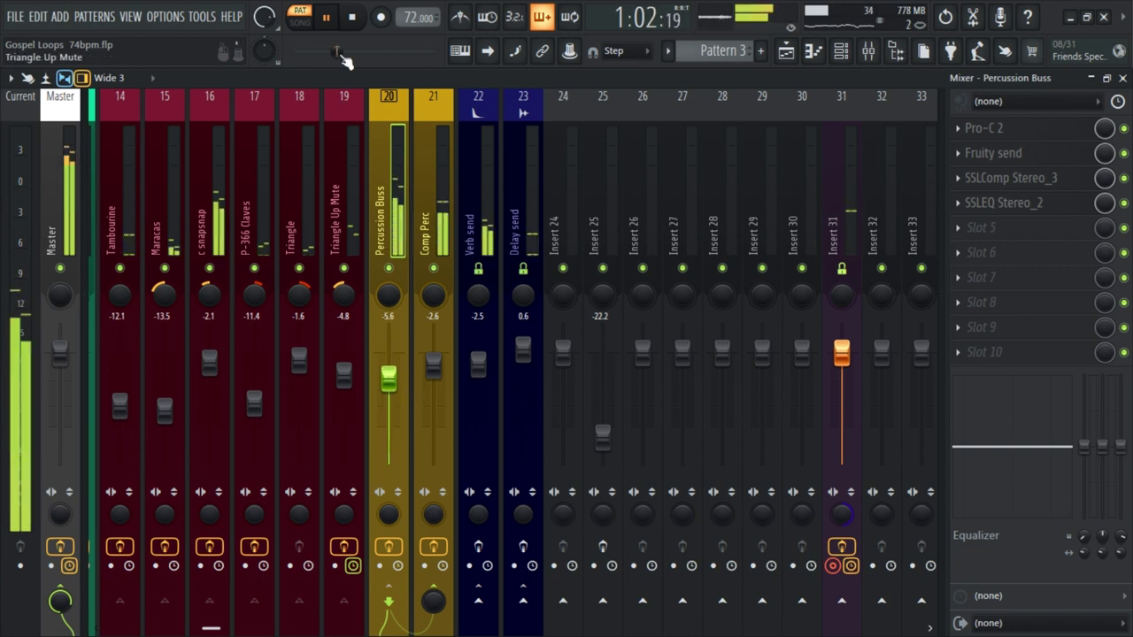
{"action": "left_click", "coordinate": [326, 17]}
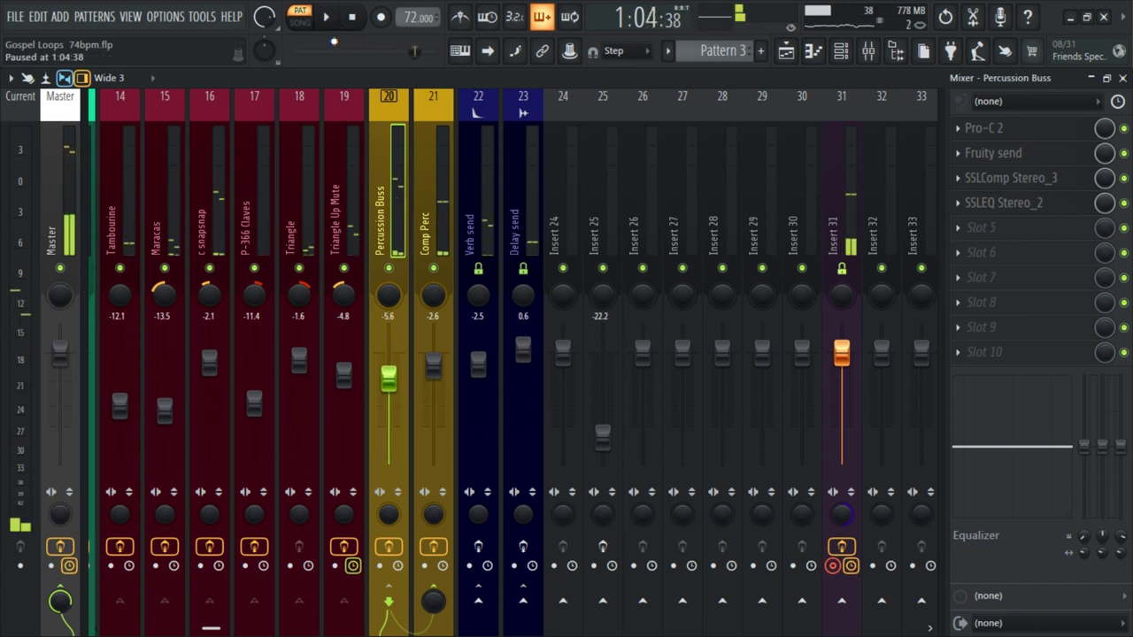
Compare the loop with and without Comp Perc by muting and unmuting it during playback, leaving it unmuted
{"action": "left_click", "coordinate": [433, 267]}
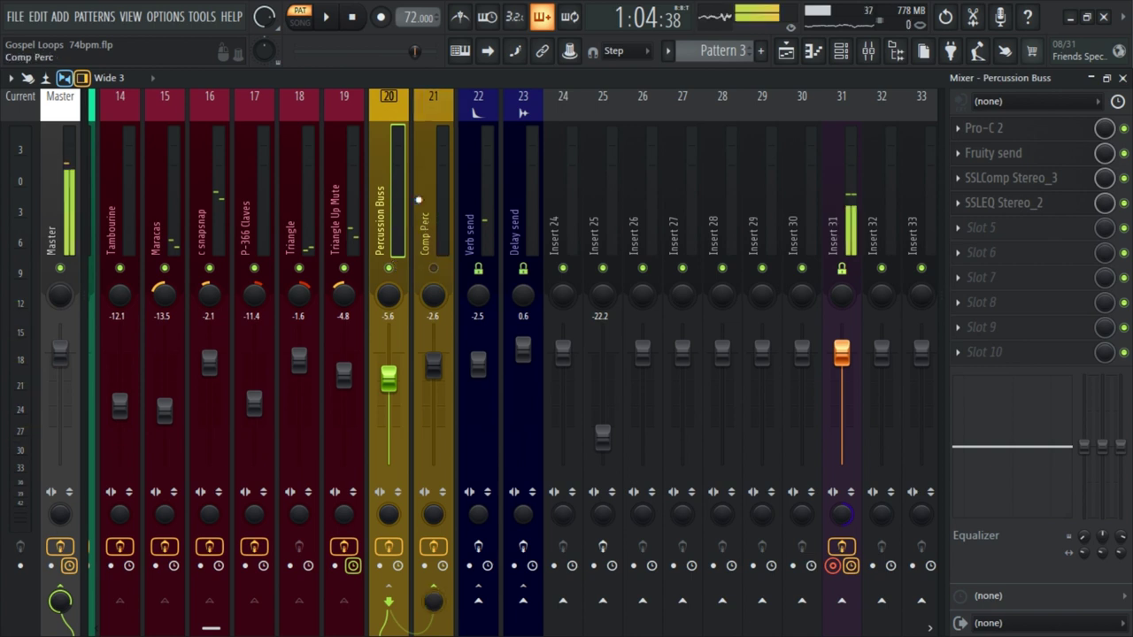
{"action": "left_click", "coordinate": [326, 17]}
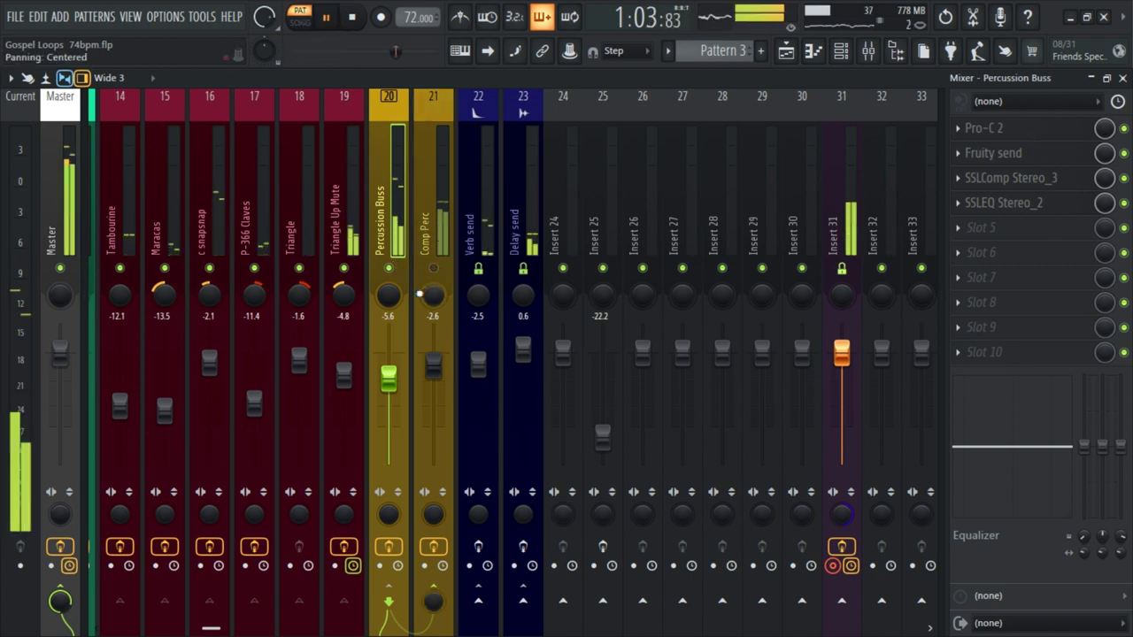
{"action": "left_click", "coordinate": [433, 269]}
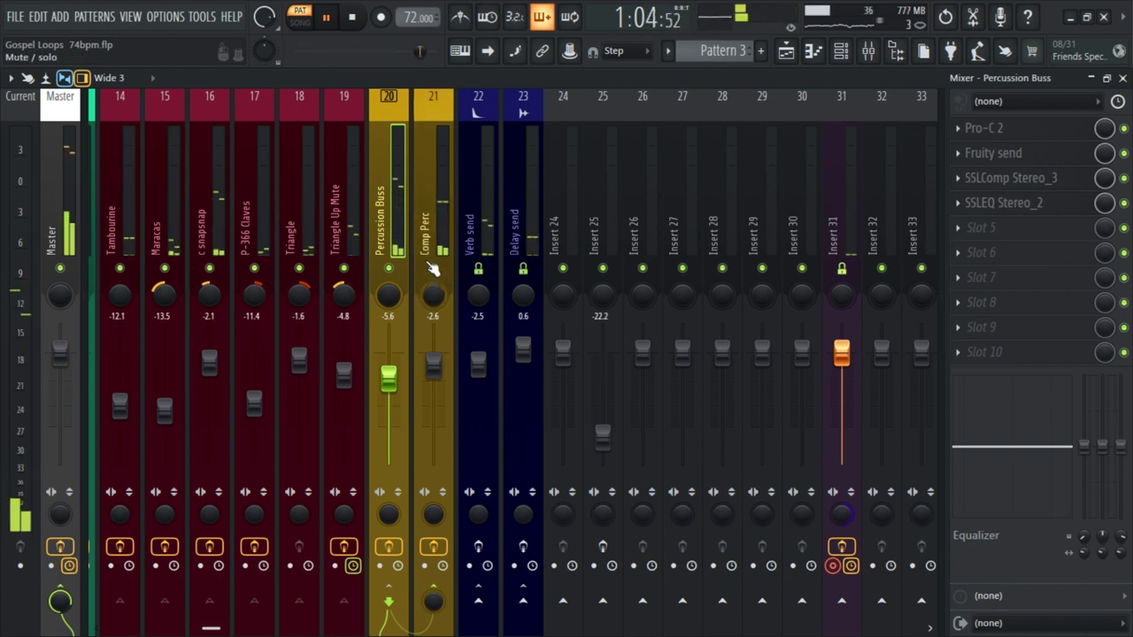
{"action": "left_click", "coordinate": [432, 268]}
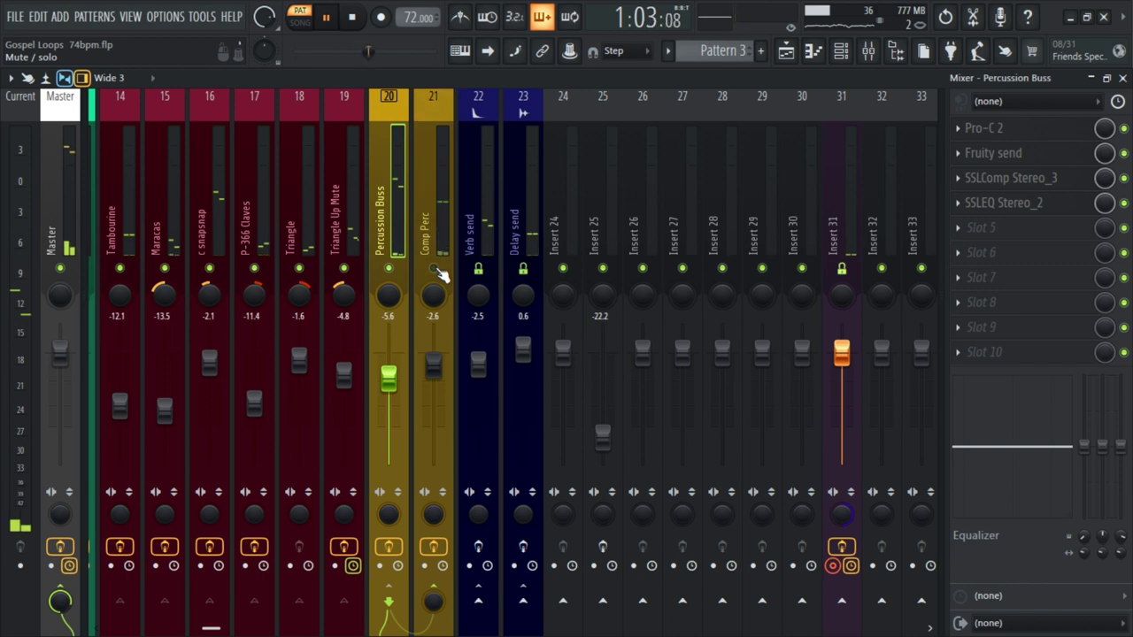
{"action": "left_click", "coordinate": [433, 269]}
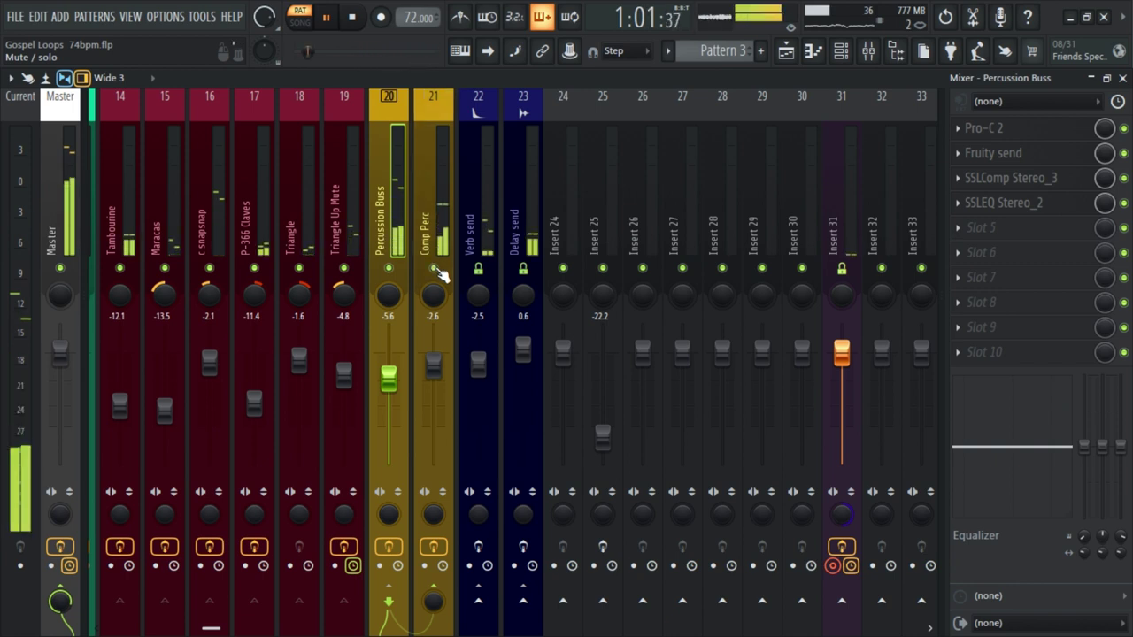
Pause playback and examine the Tambourine's send routing and the effects on the Verb send and Delay send tracks
{"action": "left_click", "coordinate": [482, 177]}
{"action": "key", "text": "space"}
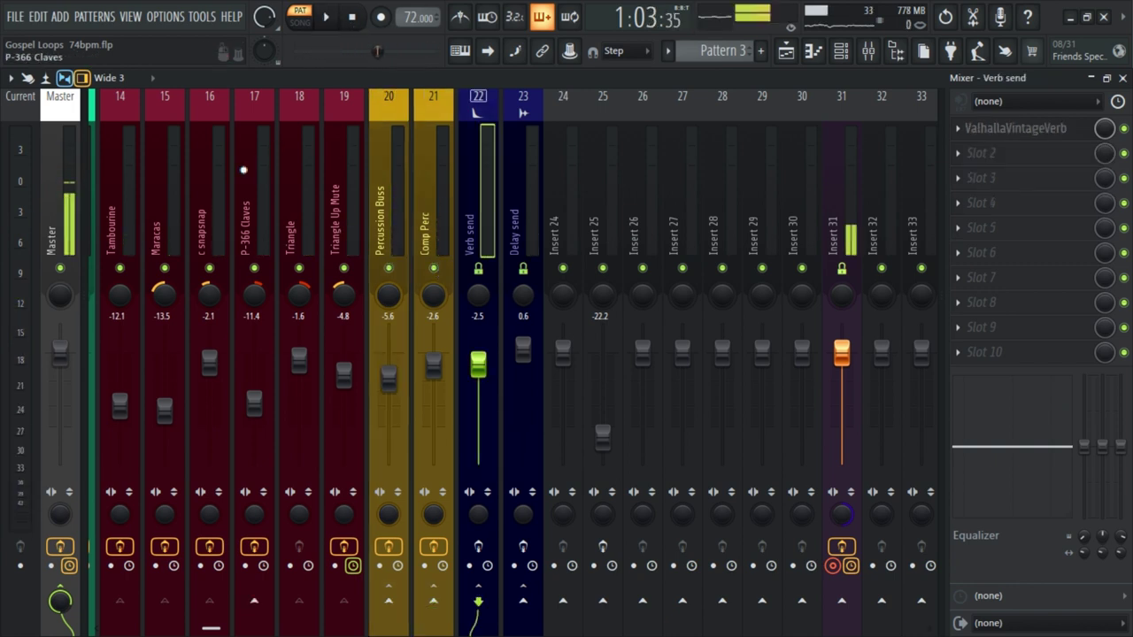
{"action": "left_click", "coordinate": [134, 196]}
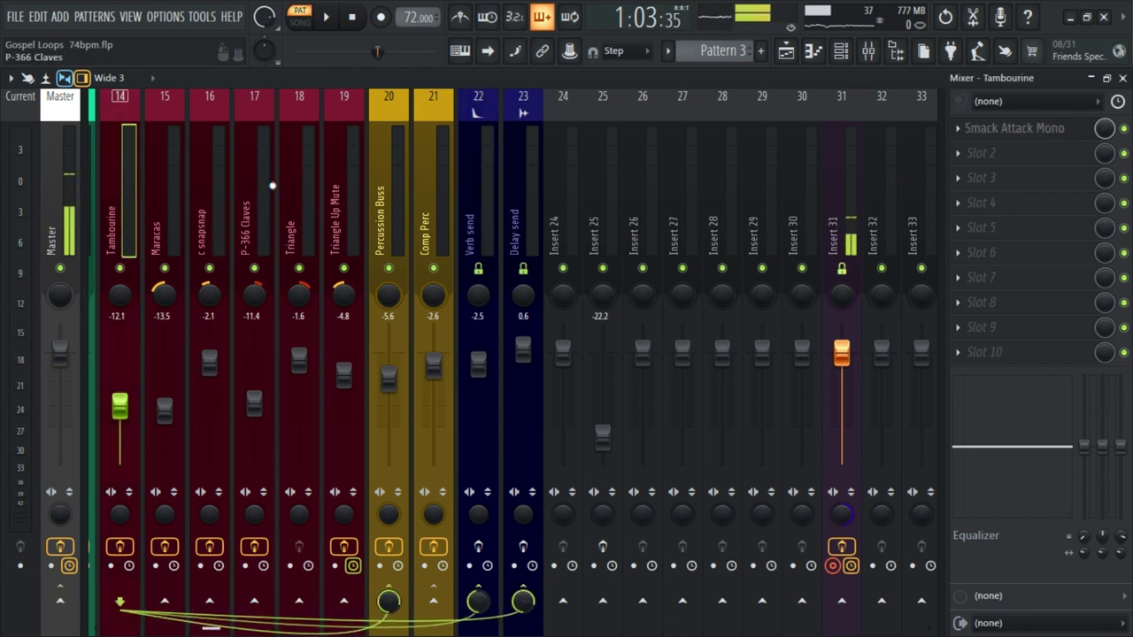
{"action": "left_click", "coordinate": [475, 194]}
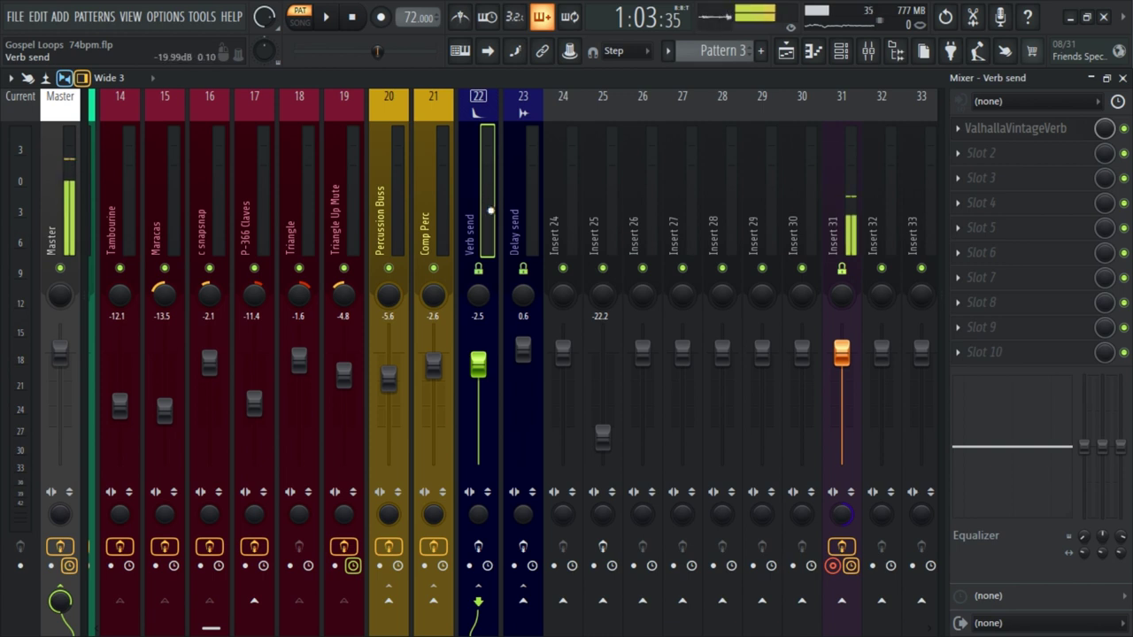
{"action": "left_click", "coordinate": [523, 176]}
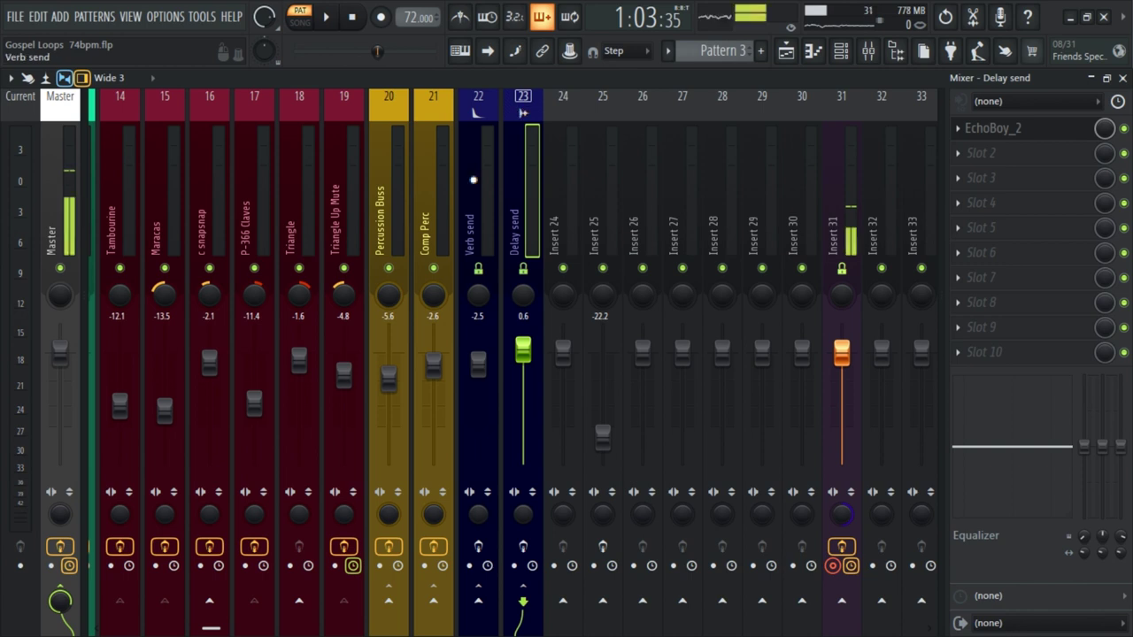
Enable the Verb send's effect slots, open its ValhallaVintageVerb, and move the plugin window clear of the send tracks' names
{"action": "left_click", "coordinate": [498, 296]}
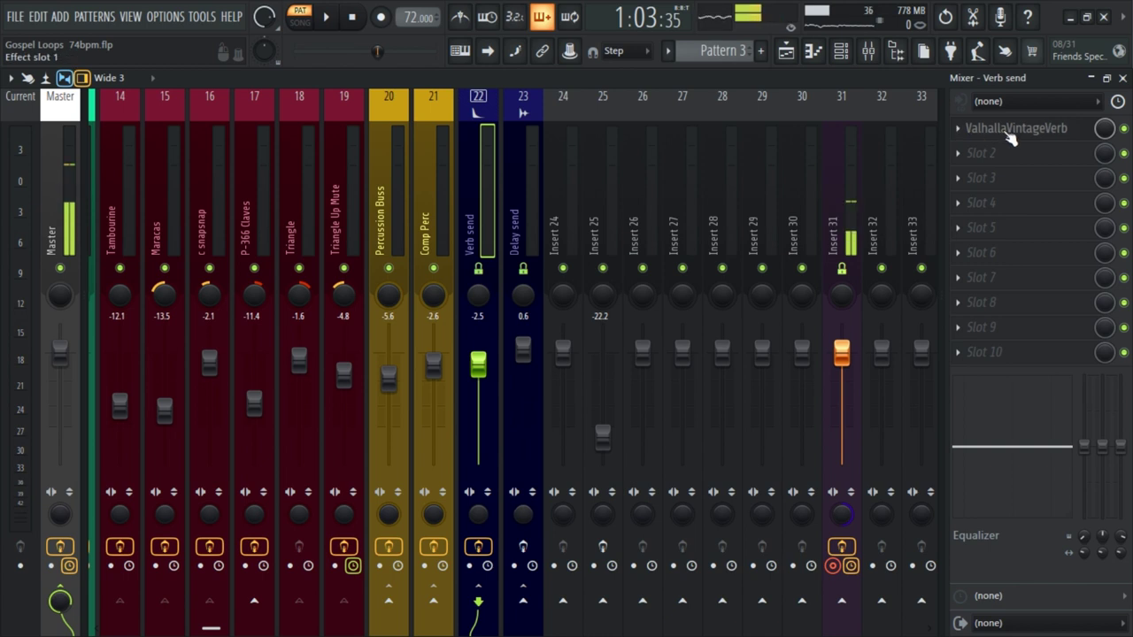
{"action": "left_click", "coordinate": [529, 168]}
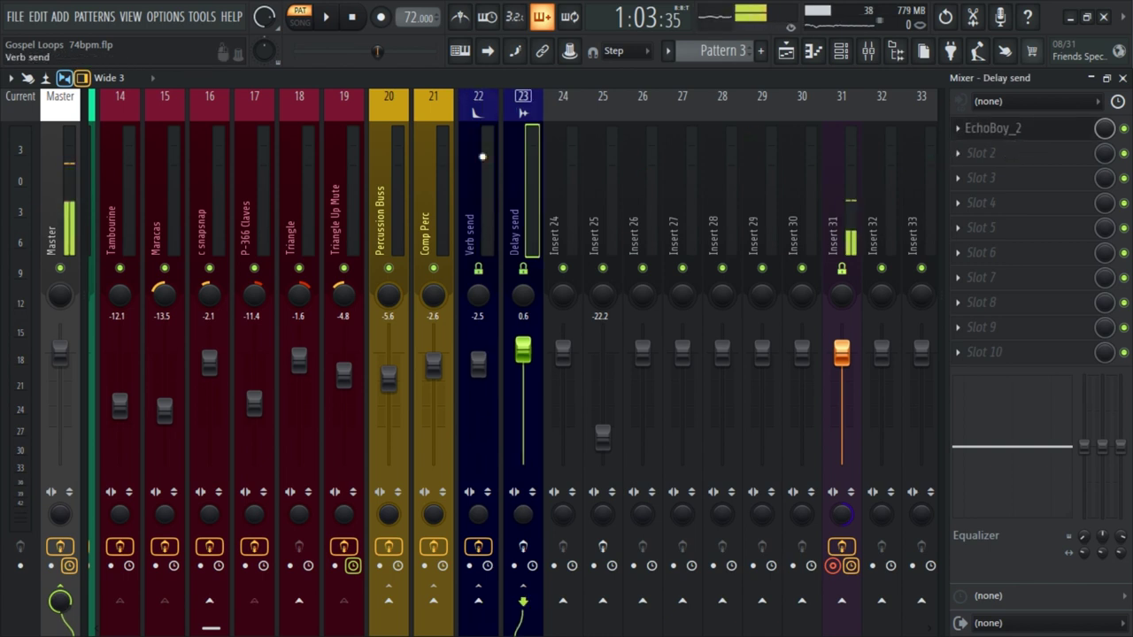
{"action": "key", "text": "Left"}
{"action": "left_click", "coordinate": [1015, 135]}
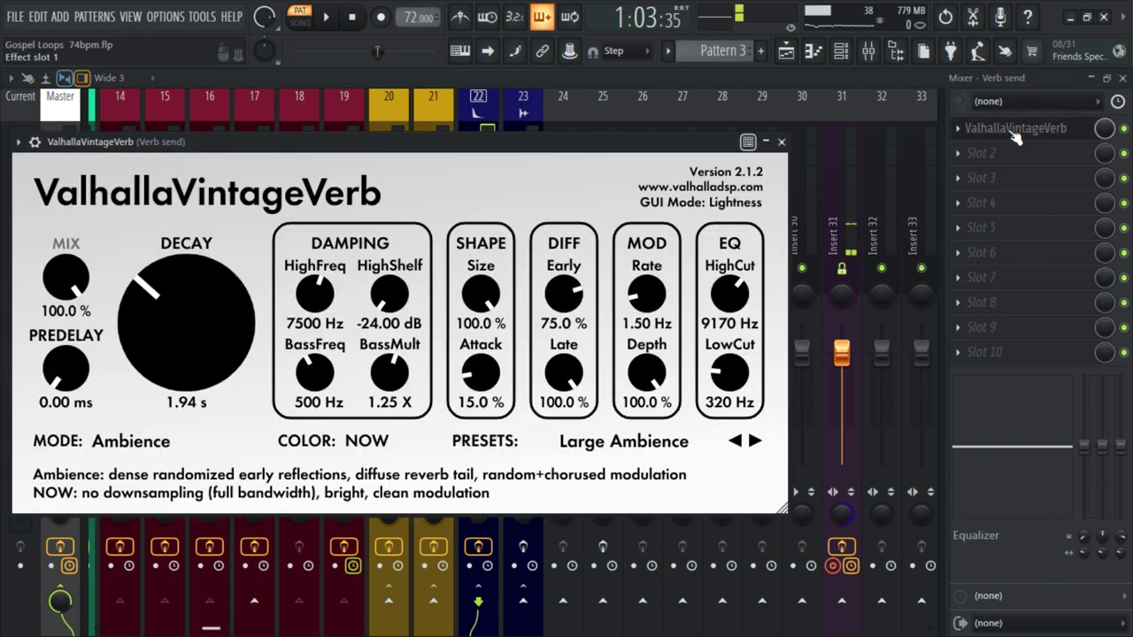
{"action": "left_click", "coordinate": [1014, 133]}
{"action": "left_click", "coordinate": [1013, 133]}
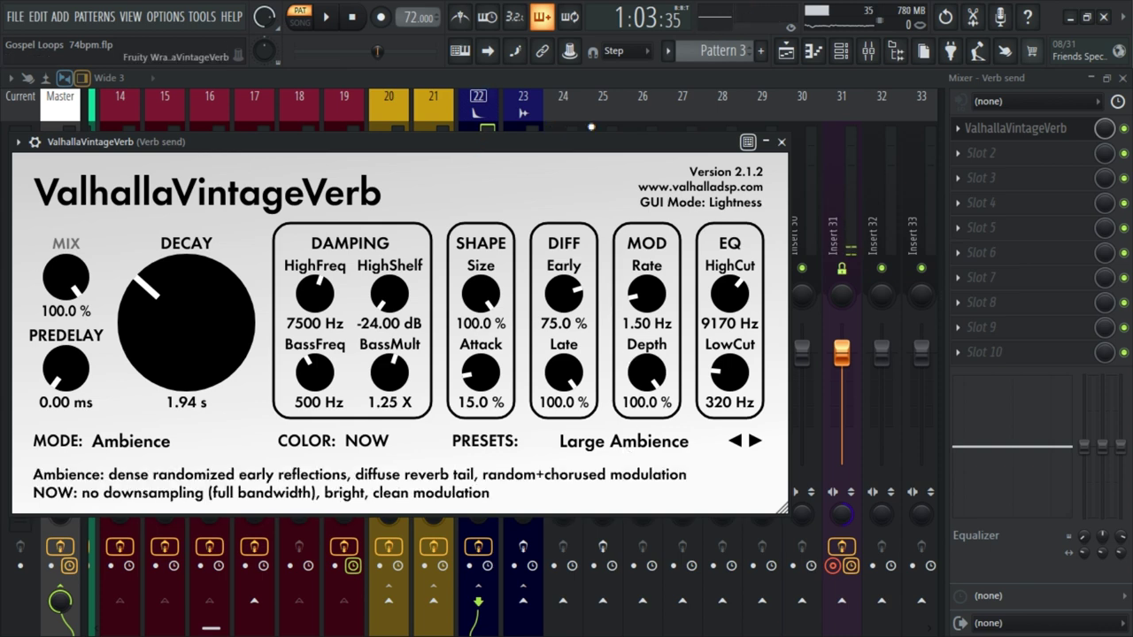
{"action": "left_click_drag", "start_coordinate": [481, 149], "coordinate": [748, 86]}
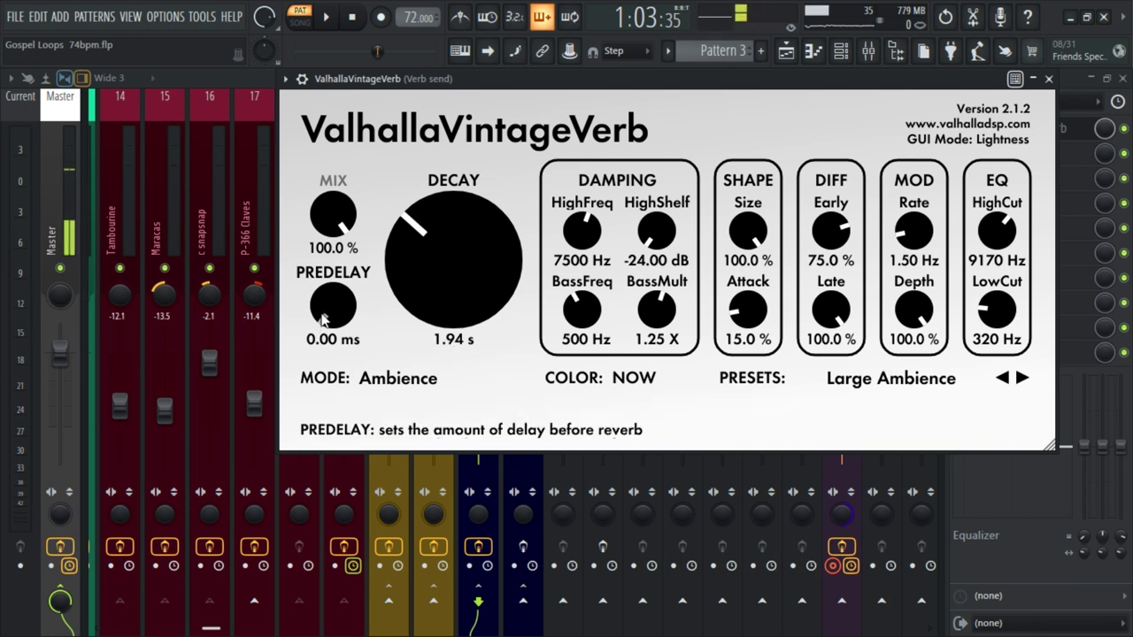
Set the reverb's LowCut to 310 Hz and HighCut to 7640 Hz, check its predelay and size, and close it
{"action": "mouse_move", "coordinate": [337, 308]}
{"action": "left_mouse_down"}
{"action": "mouse_move", "coordinate": [338, 296]}
{"action": "mouse_move", "coordinate": [342, 306]}
{"action": "left_mouse_up"}
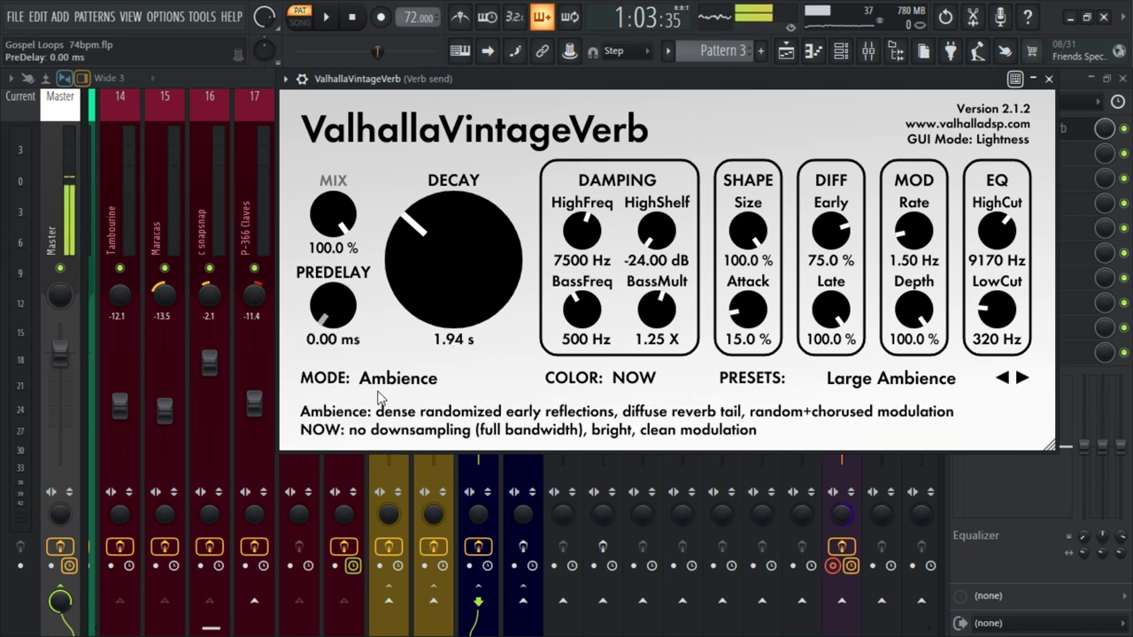
{"action": "left_click_drag", "start_coordinate": [999, 321], "coordinate": [998, 317]}
{"action": "mouse_move", "coordinate": [993, 237]}
{"action": "left_mouse_down"}
{"action": "mouse_move", "coordinate": [980, 263]}
{"action": "mouse_move", "coordinate": [978, 247]}
{"action": "left_mouse_up"}
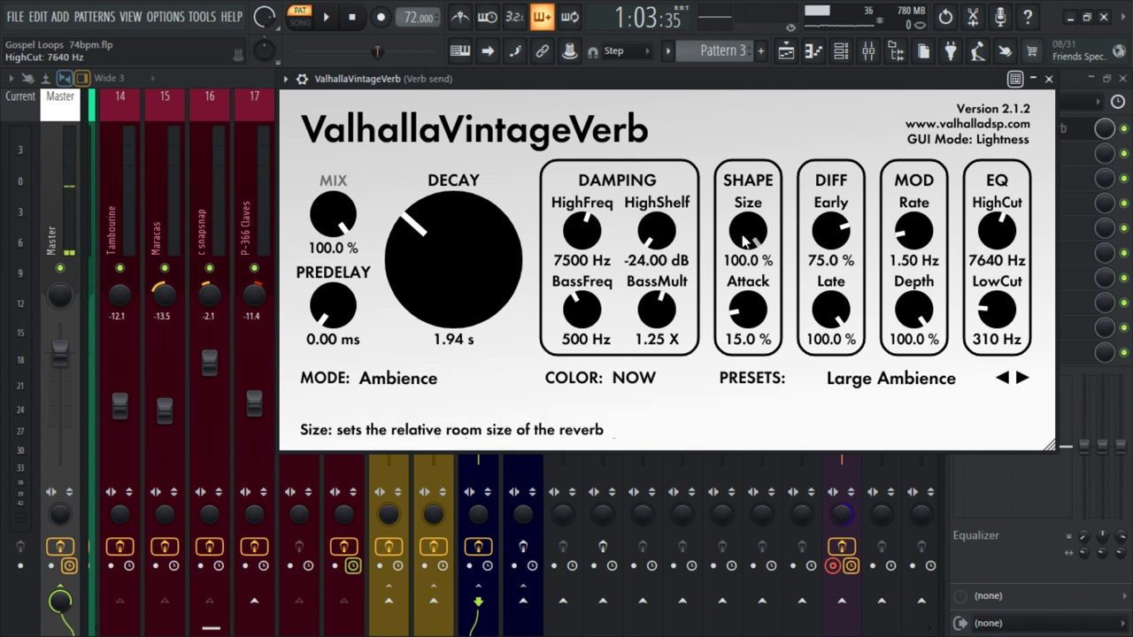
{"action": "mouse_move", "coordinate": [745, 232]}
{"action": "left_mouse_down"}
{"action": "mouse_move", "coordinate": [744, 252]}
{"action": "mouse_move", "coordinate": [745, 232]}
{"action": "left_mouse_up"}
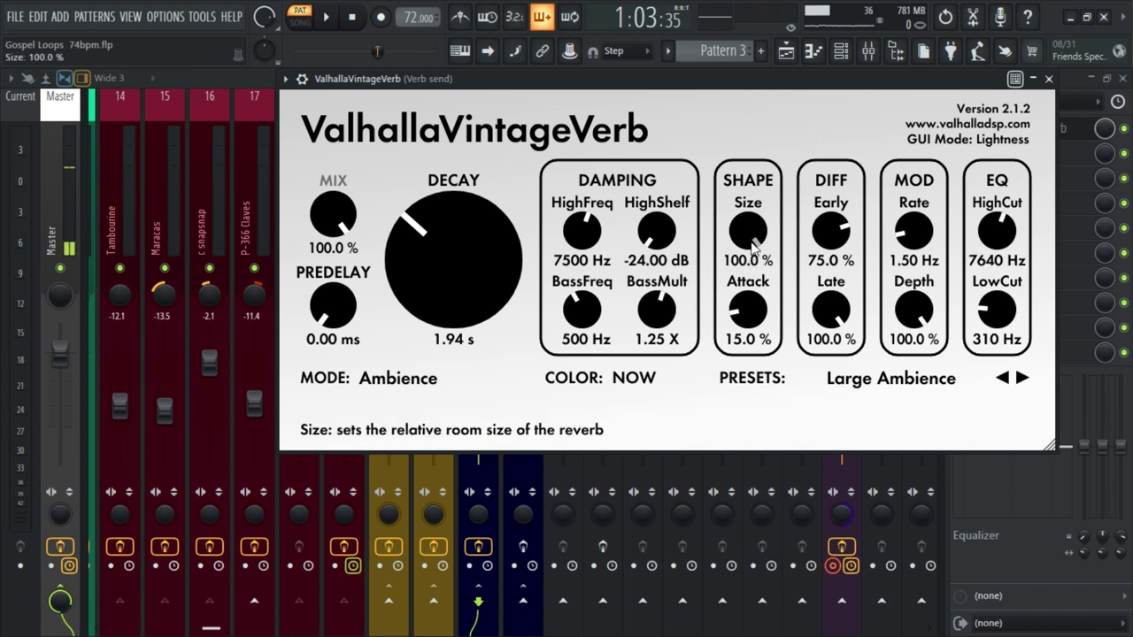
{"action": "left_click", "coordinate": [1050, 81]}
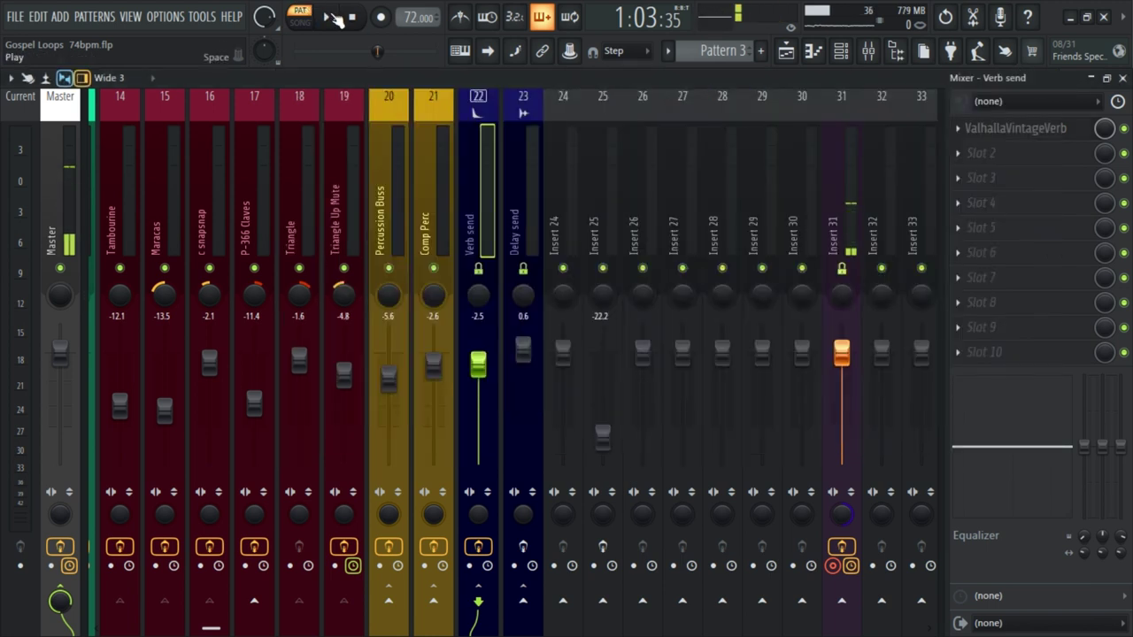
Solo the Tambourine during playback and compare its sound with the Verb send's effects off and on
{"action": "left_click", "coordinate": [129, 208]}
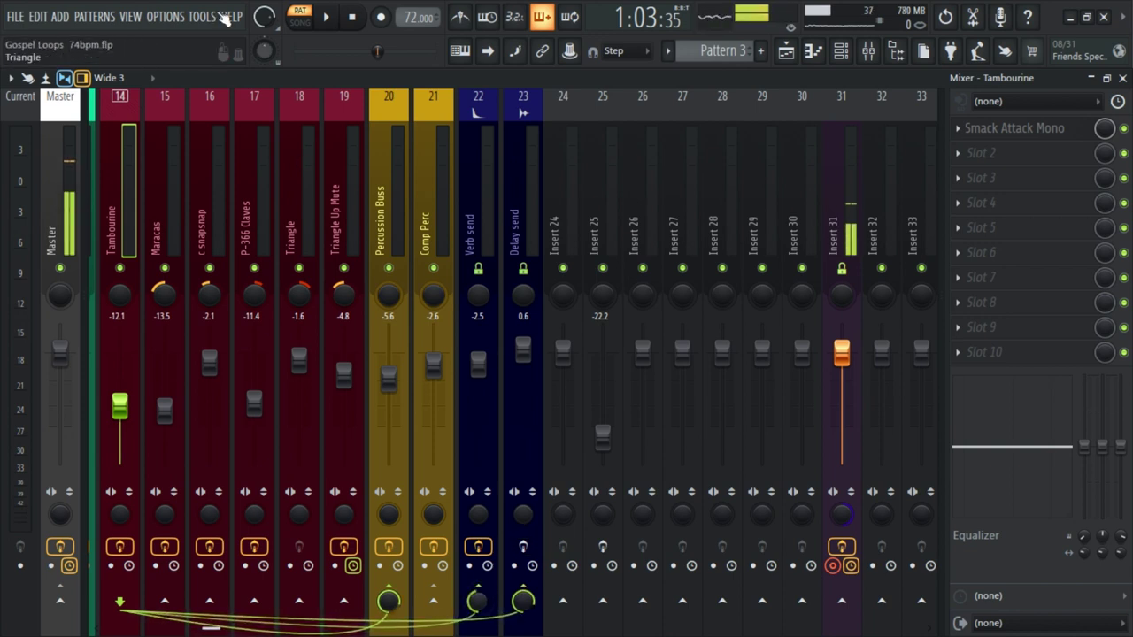
{"action": "left_click", "coordinate": [325, 18]}
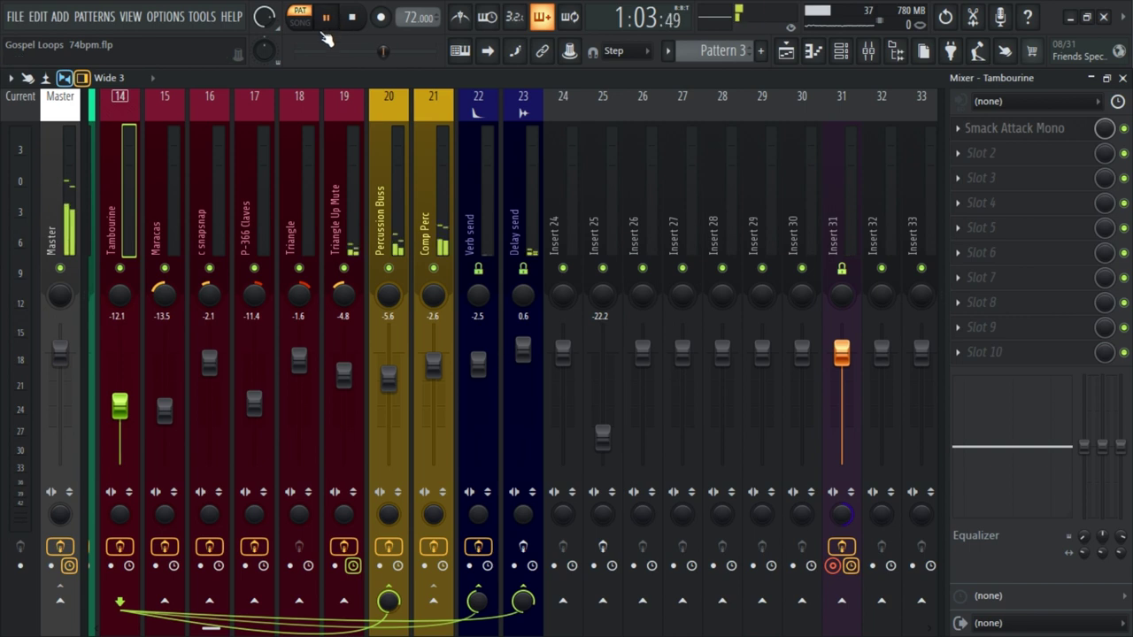
{"action": "right_click", "coordinate": [120, 269]}
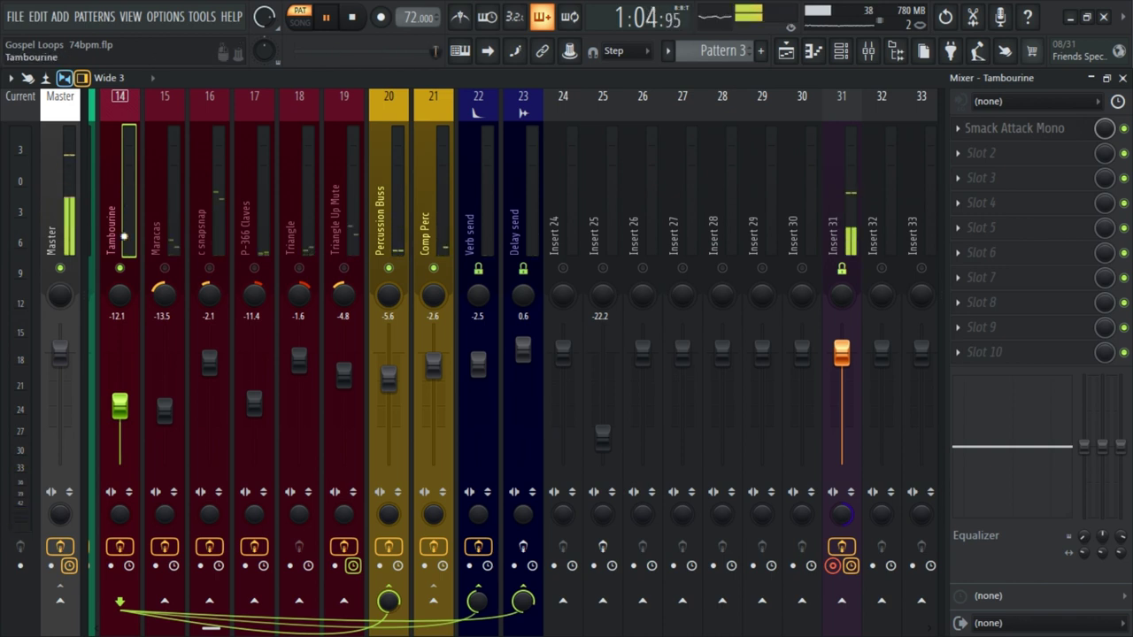
{"action": "left_click", "coordinate": [478, 547]}
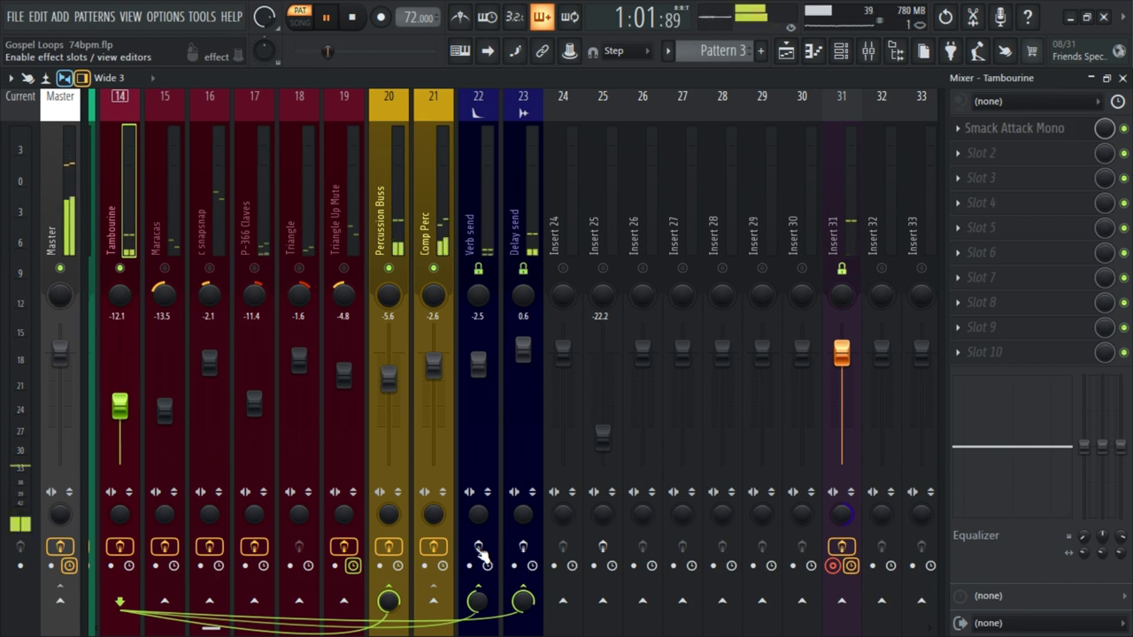
{"action": "left_click", "coordinate": [478, 547]}
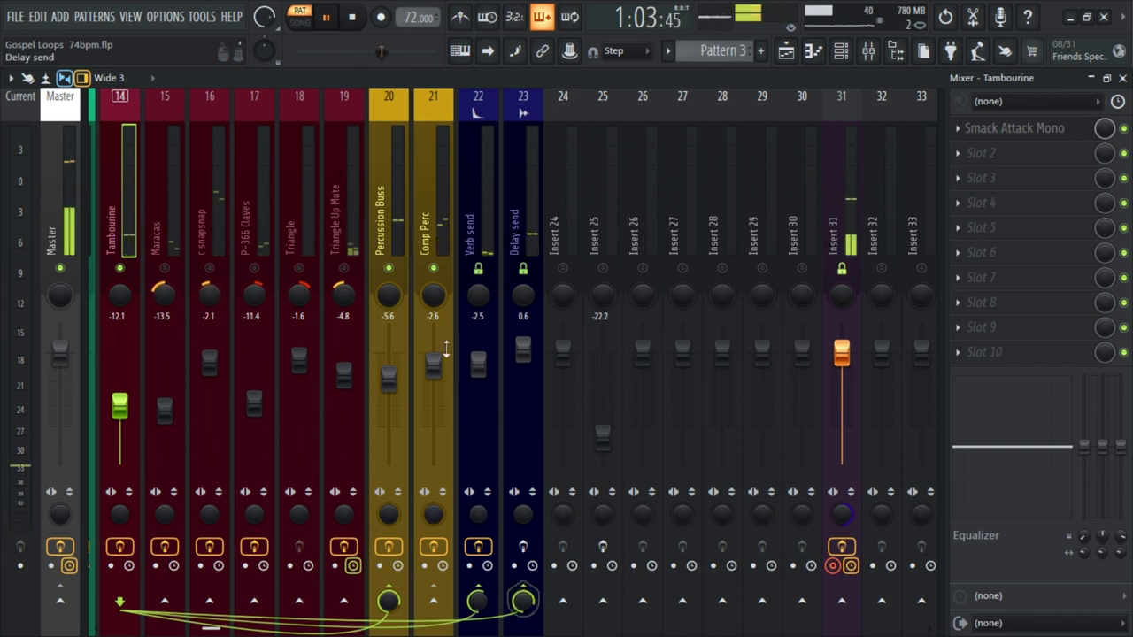
Select the Delay send, pause playback, and open its EchoBoy plugin to examine the CleanPingPong delay settings
{"action": "left_click", "coordinate": [519, 150]}
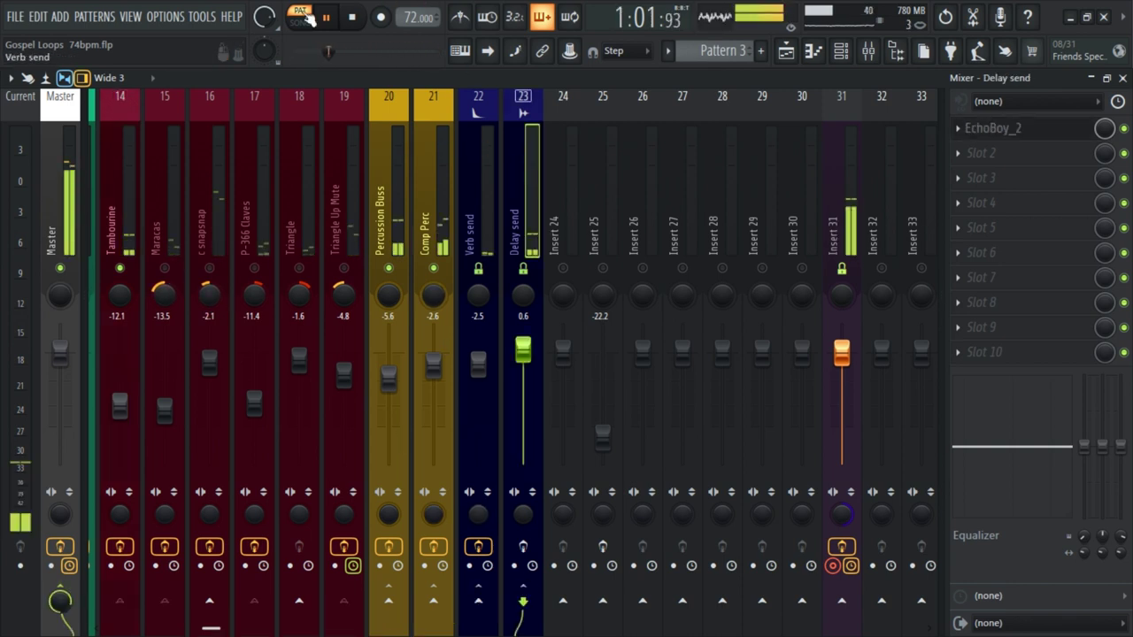
{"action": "key", "text": "space"}
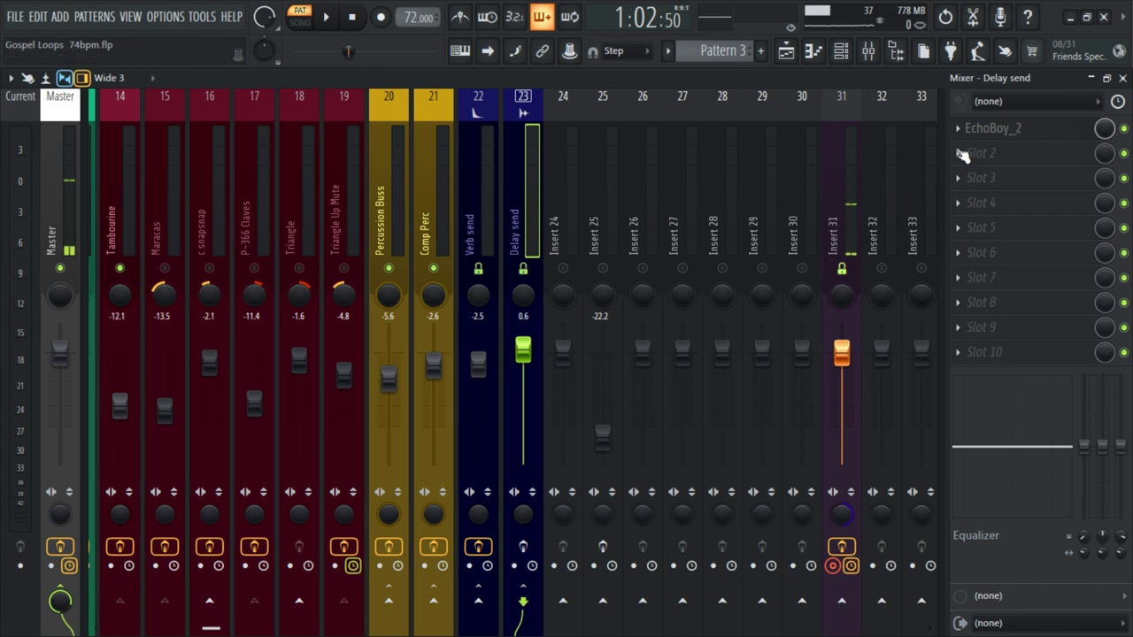
{"action": "left_click", "coordinate": [1029, 133]}
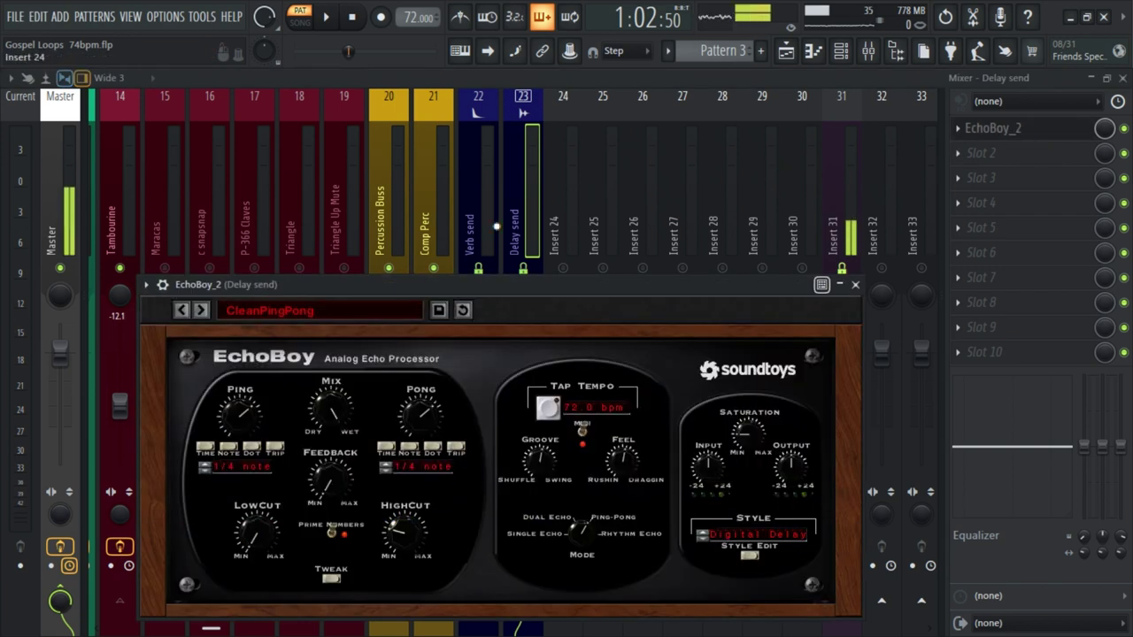
{"action": "left_click_drag", "start_coordinate": [509, 282], "coordinate": [514, 220]}
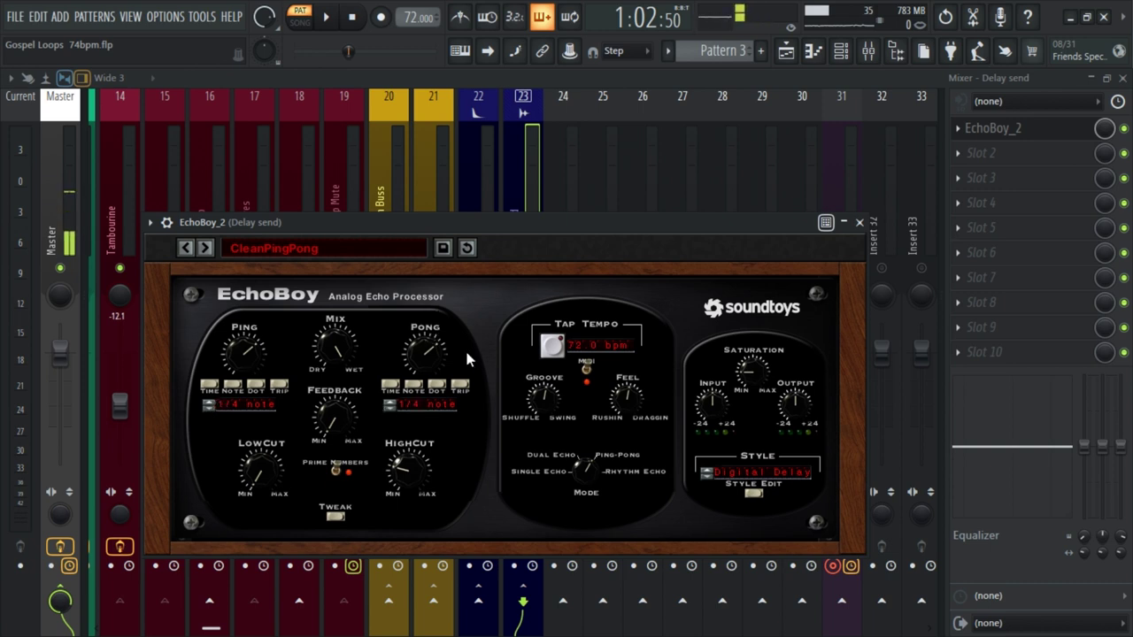
Raise the delay's LowCut, set its Feedback to 0.21, and close EchoBoy
{"action": "left_click_drag", "start_coordinate": [259, 473], "coordinate": [262, 467]}
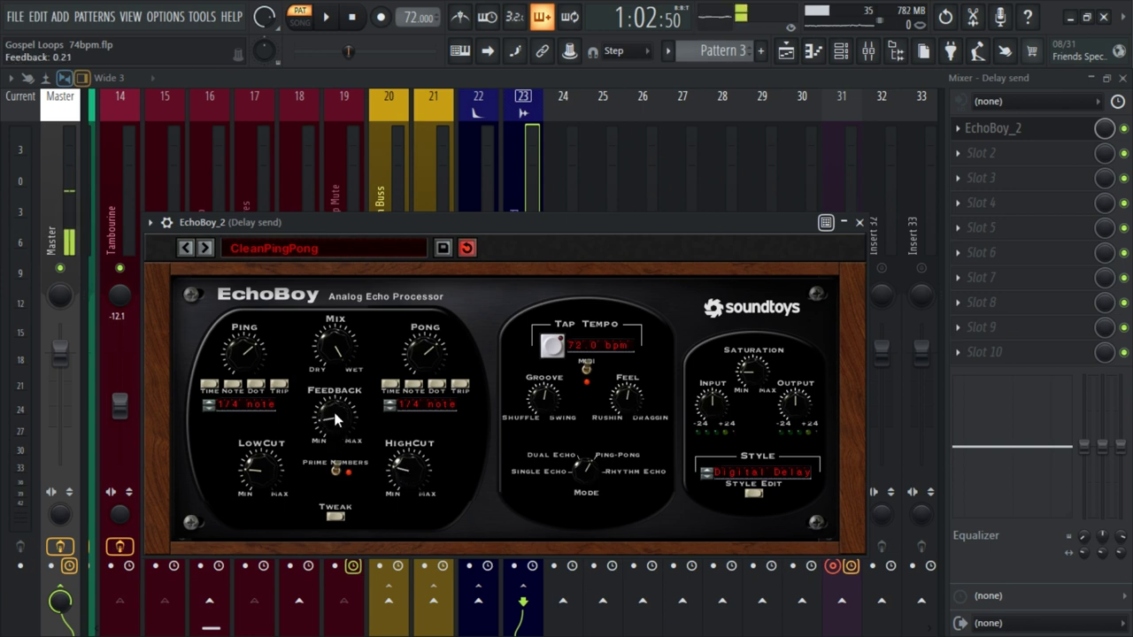
{"action": "key", "text": "Escape"}
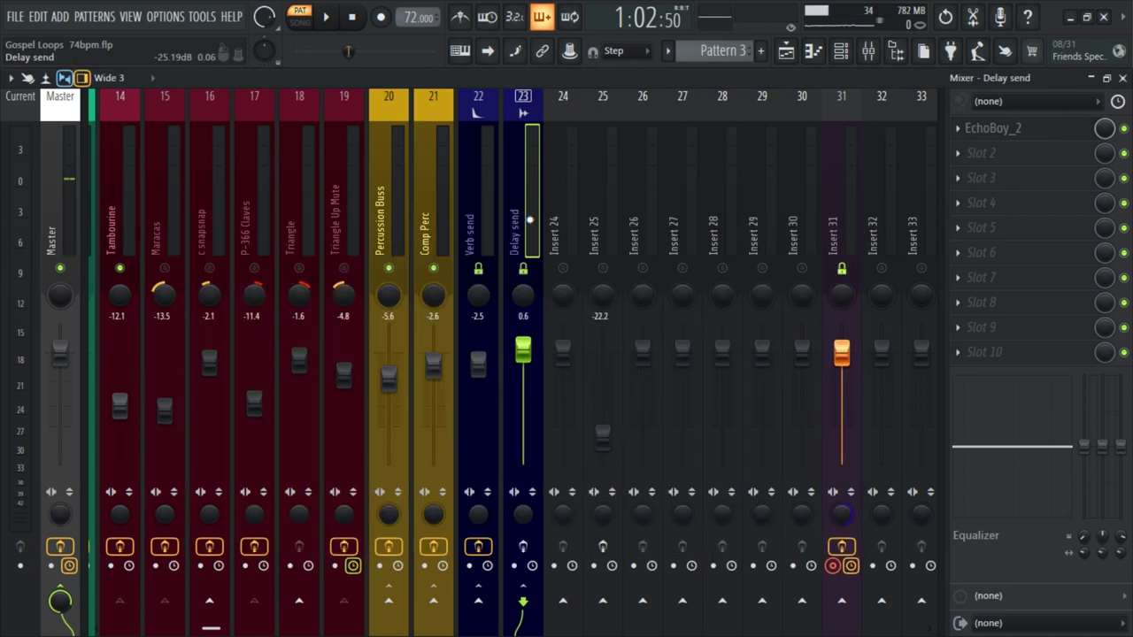
Check how the Tambourine, Maracas, and c snapsnap tracks are routed to the Percussion Buss, Verb send, and Delay send
{"action": "left_click", "coordinate": [122, 181]}
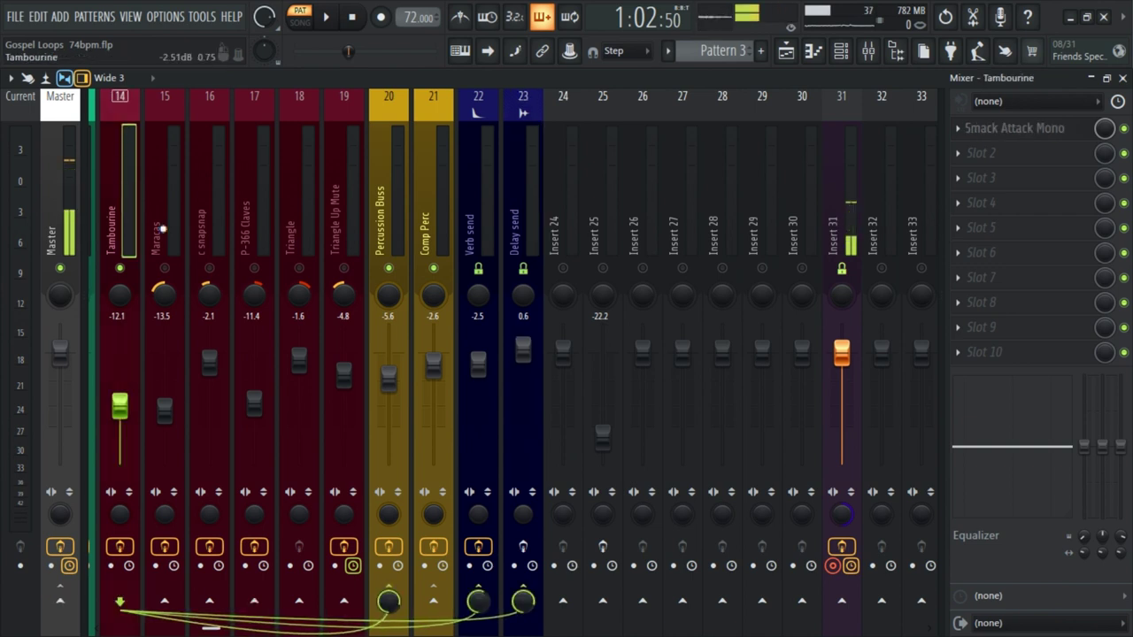
{"action": "left_click", "coordinate": [489, 186]}
{"action": "left_click", "coordinate": [517, 177]}
{"action": "left_click", "coordinate": [131, 187]}
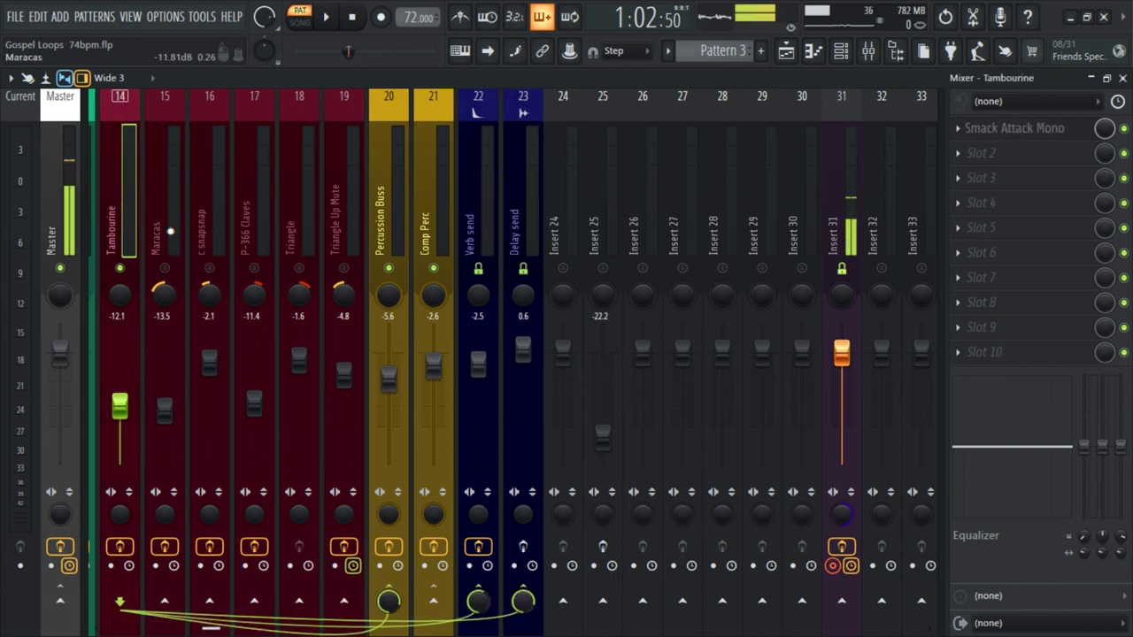
{"action": "left_click", "coordinate": [169, 213]}
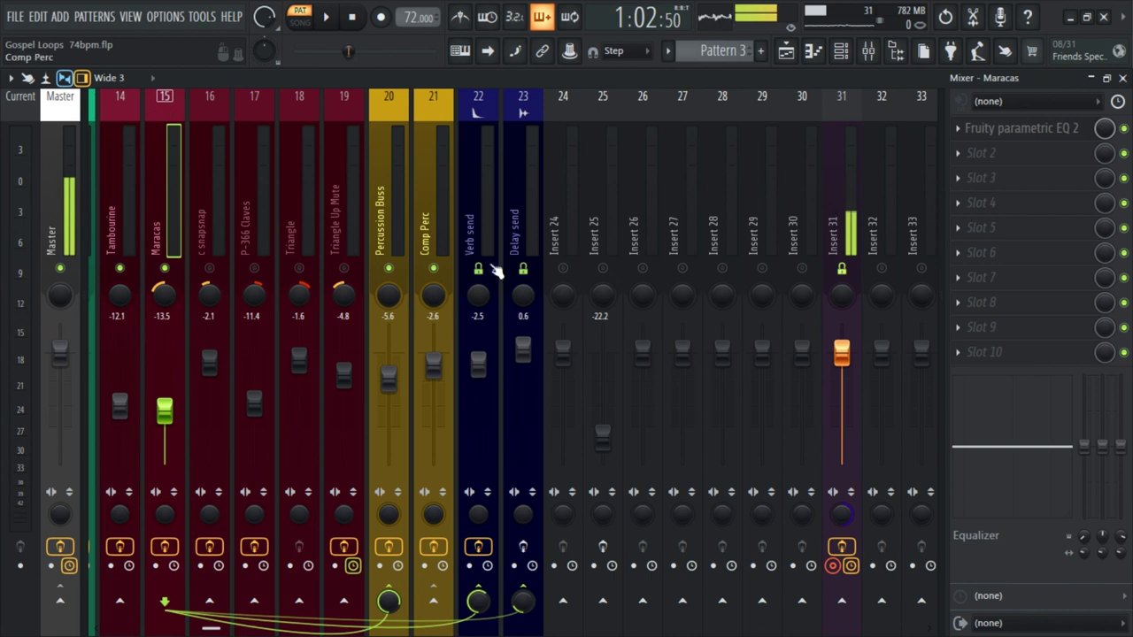
{"action": "left_click", "coordinate": [206, 195]}
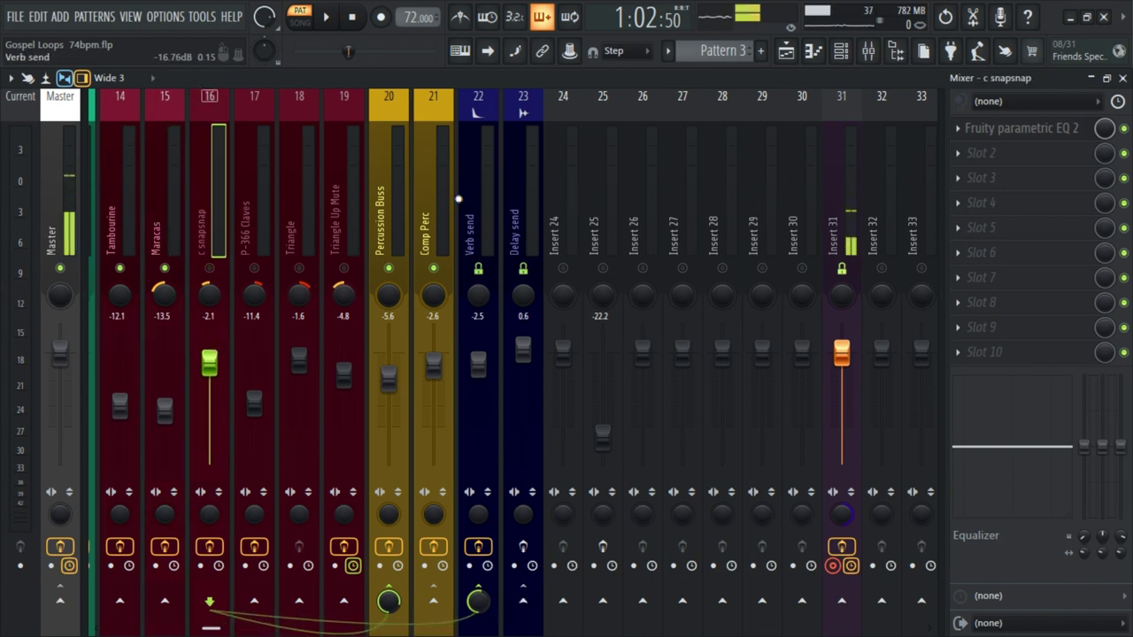
Check how the P-366 Claves, Triangle, and Triangle Up Mute tracks are routed to the Verb and Delay sends
{"action": "left_click", "coordinate": [247, 173]}
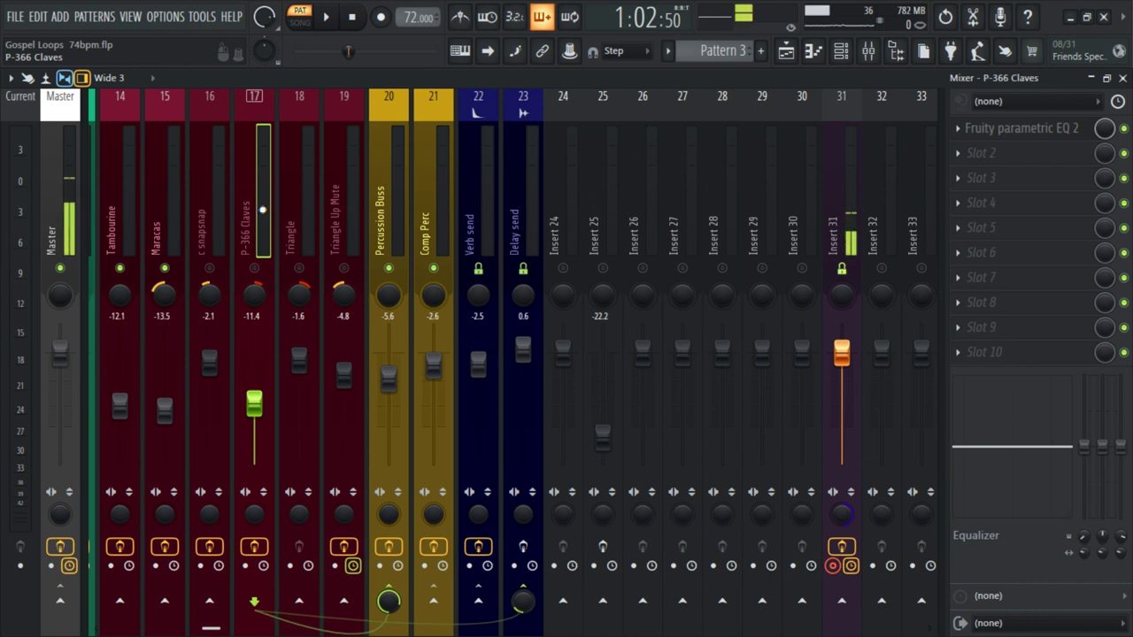
{"action": "left_click", "coordinate": [516, 177]}
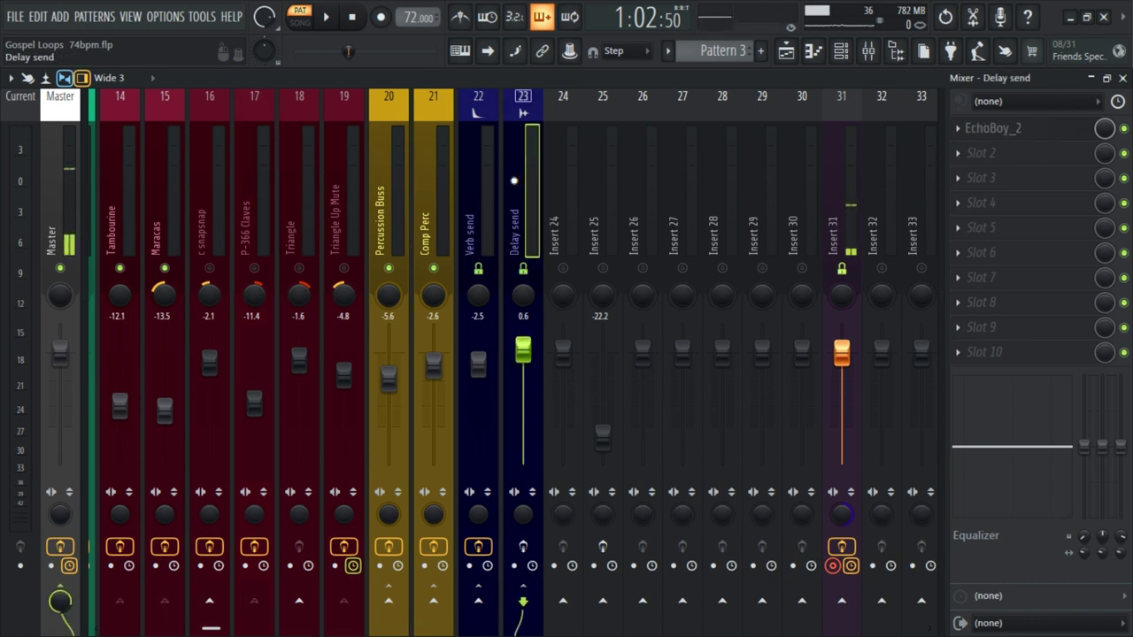
{"action": "left_click", "coordinate": [295, 207]}
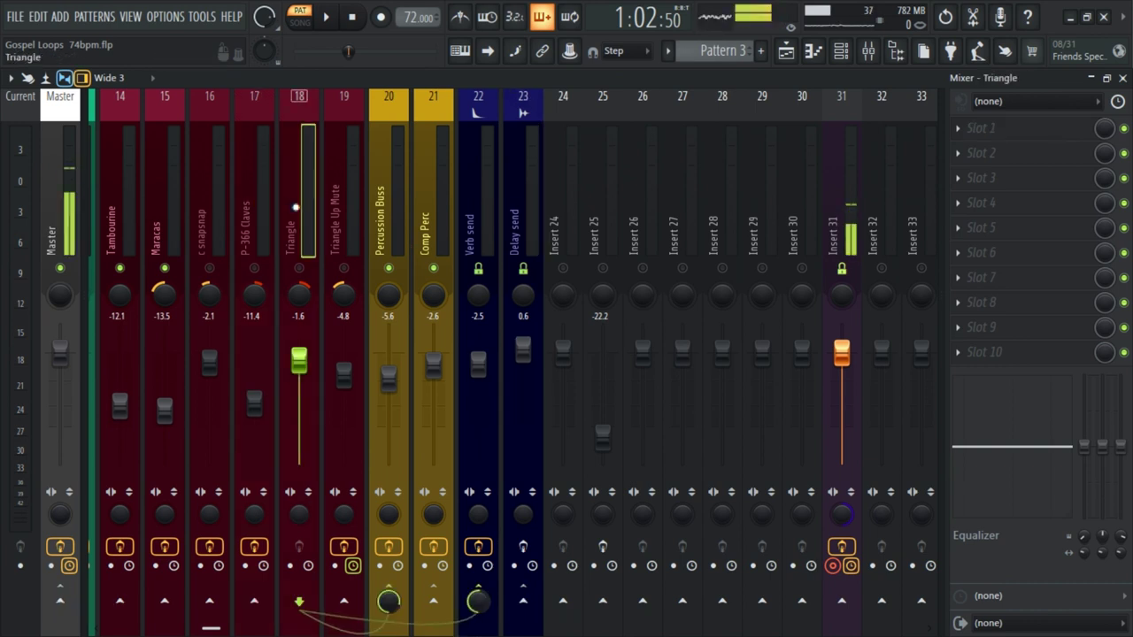
{"action": "left_click", "coordinate": [356, 202]}
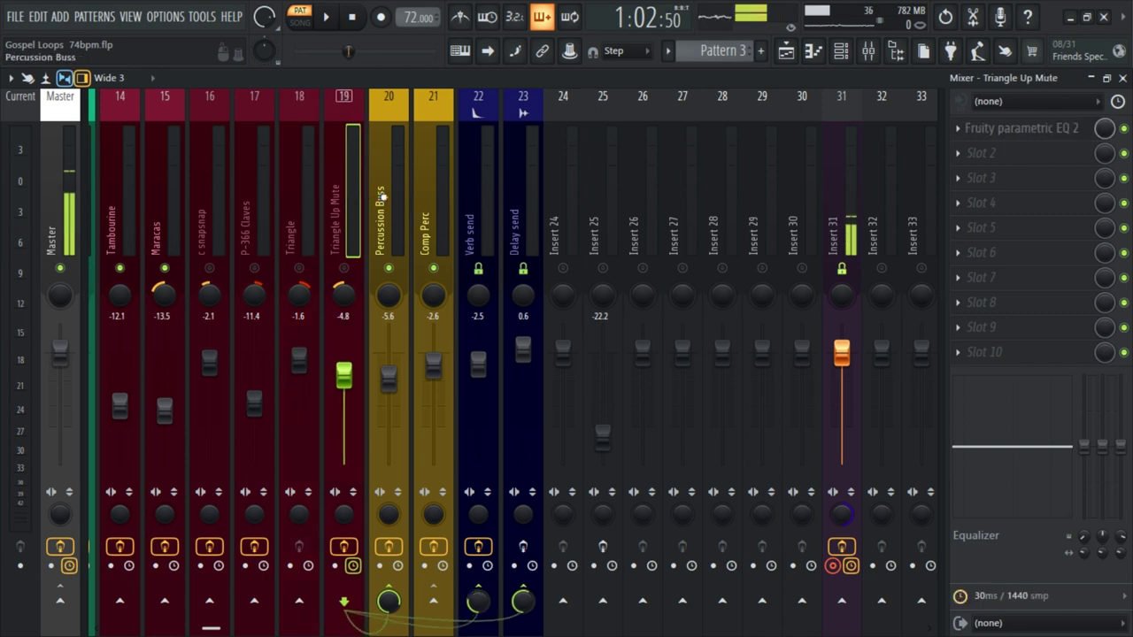
{"action": "left_click", "coordinate": [475, 194]}
{"action": "left_click", "coordinate": [505, 194]}
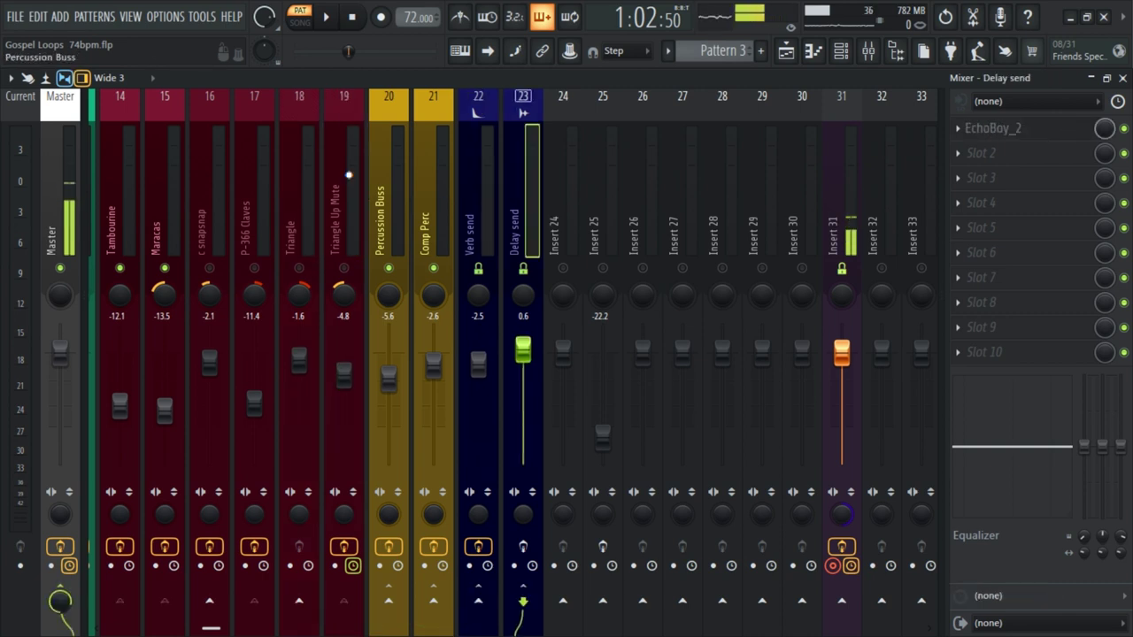
Play the loop from the Tambourine alone, unmute the Maracas and remaining percussion tracks one after another, and pause playback on the Maracas track
{"action": "left_click", "coordinate": [114, 177]}
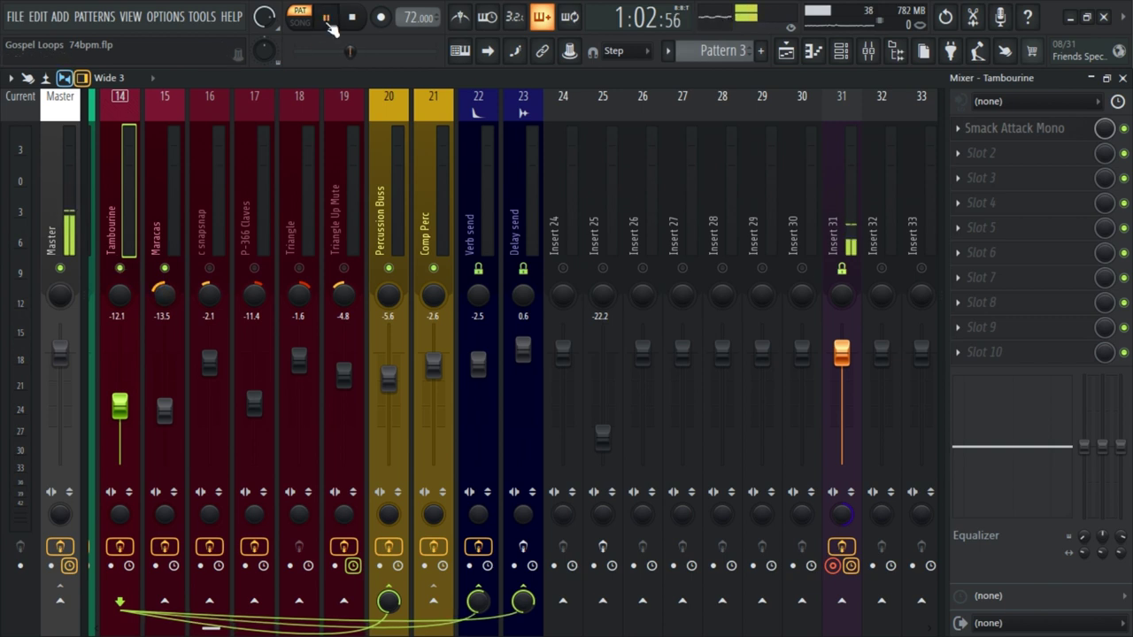
{"action": "left_click", "coordinate": [326, 17]}
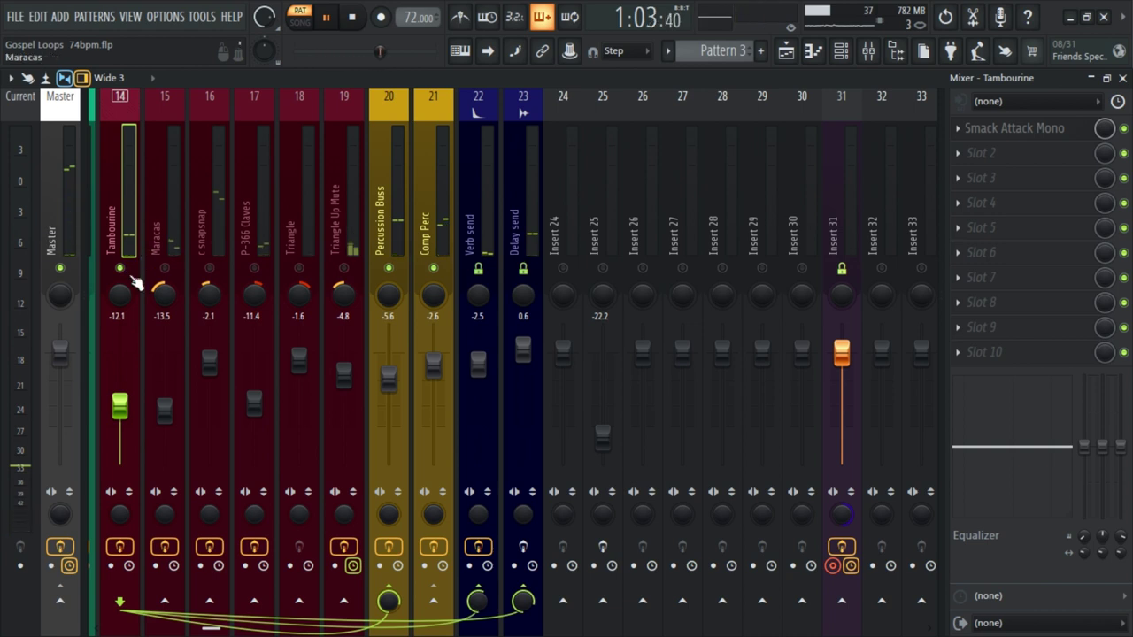
{"action": "left_click", "coordinate": [164, 268]}
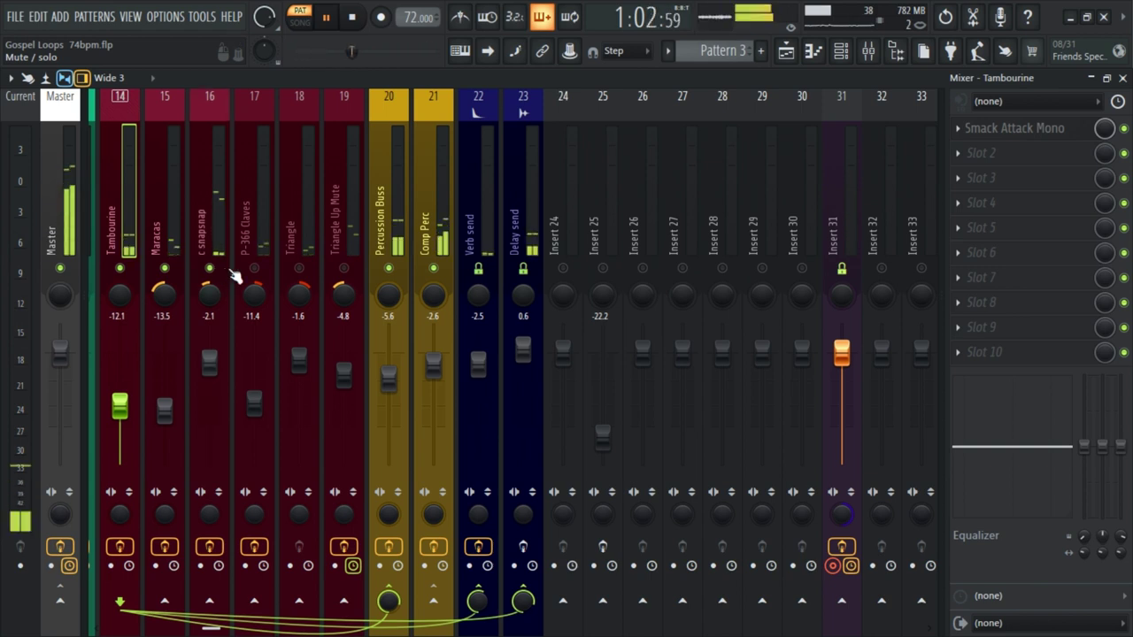
{"action": "left_click", "coordinate": [162, 215]}
{"action": "key", "text": "ctrl+space"}
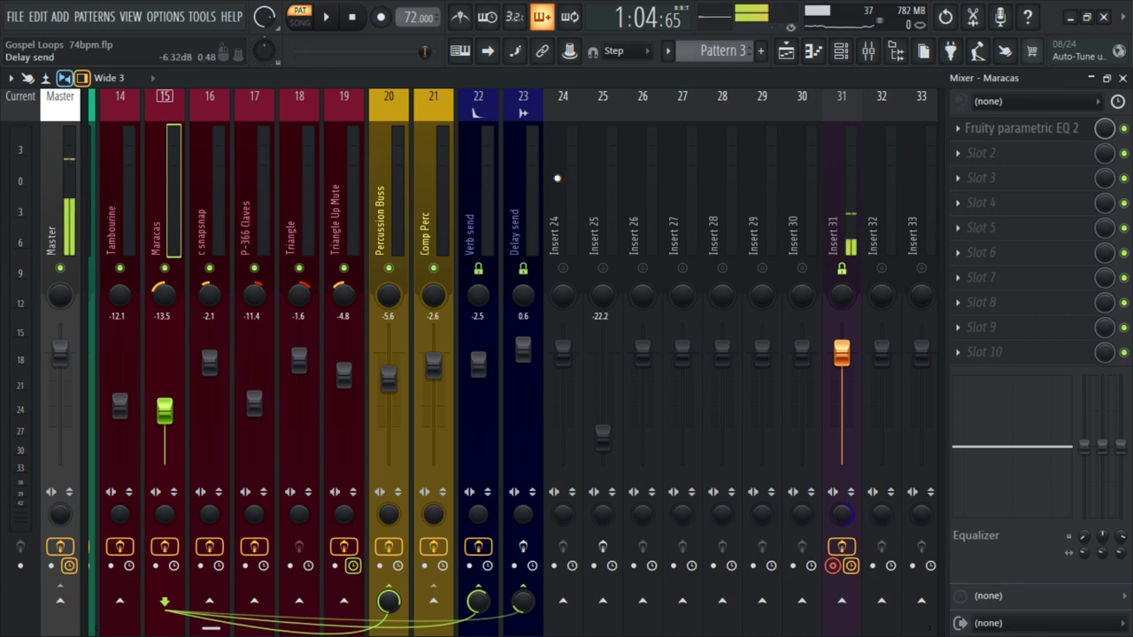
Select the Tambourine track and review its routing among the percussion tracks, buss, and sends
{"action": "scroll", "coordinate": [199, 167], "scroll_direction": "up", "scroll_amount": 3}
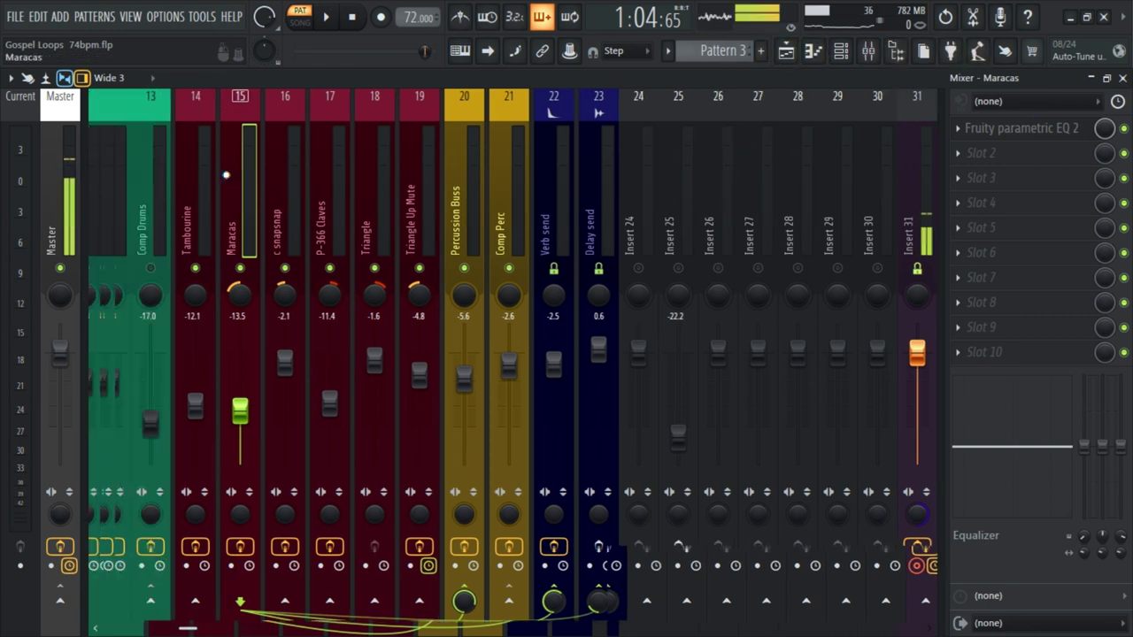
{"action": "left_click", "coordinate": [263, 172]}
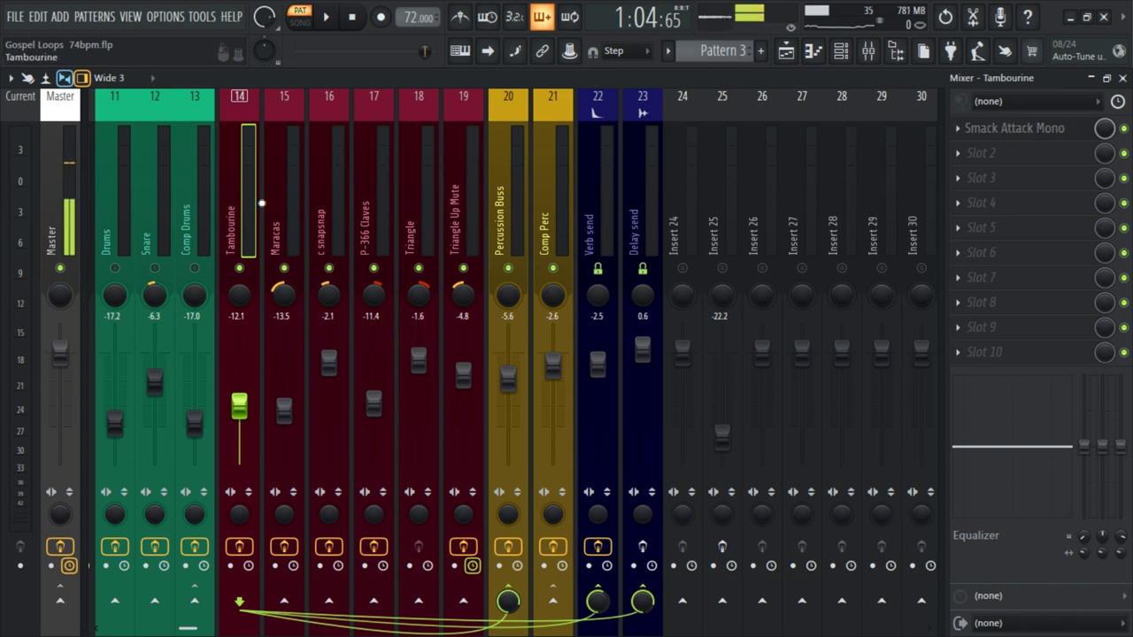
{"action": "scroll", "coordinate": [262, 207], "scroll_direction": "down", "scroll_amount": 3}
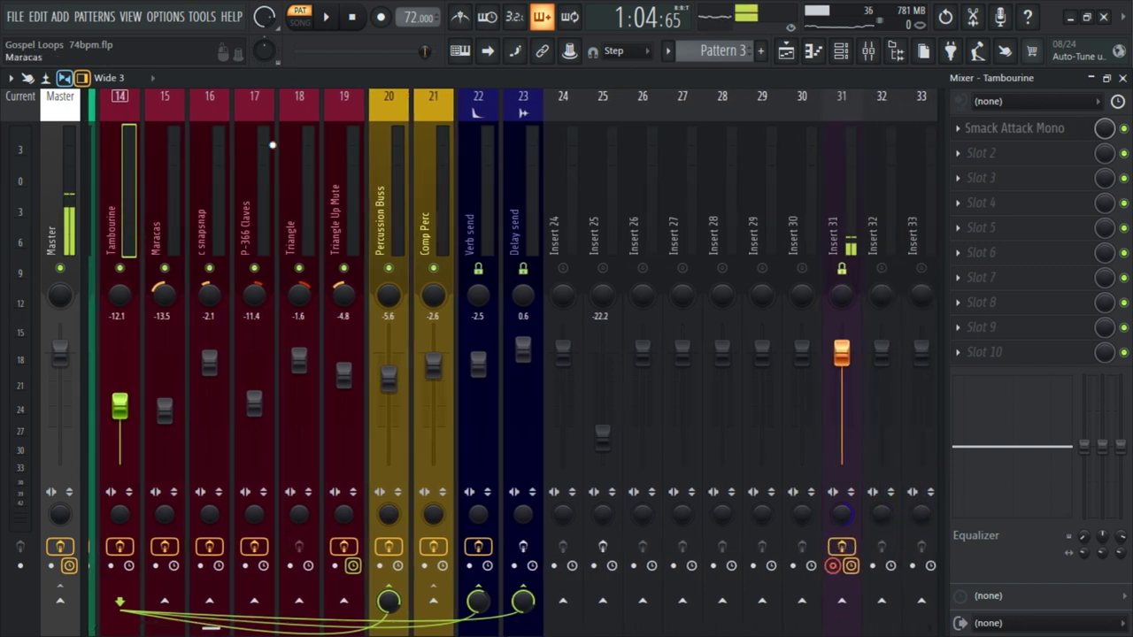